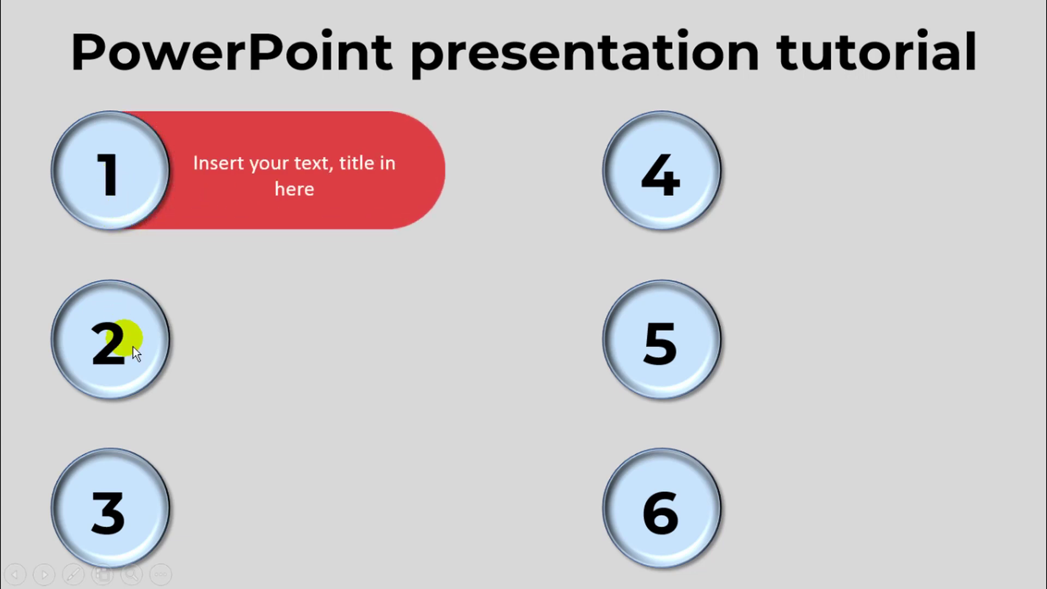
Step: Run the slideshow and reveal the red, blue, green, yellow, orange and purple banners beside buttons 1–6
left_click(133, 347)
left_click(129, 489)
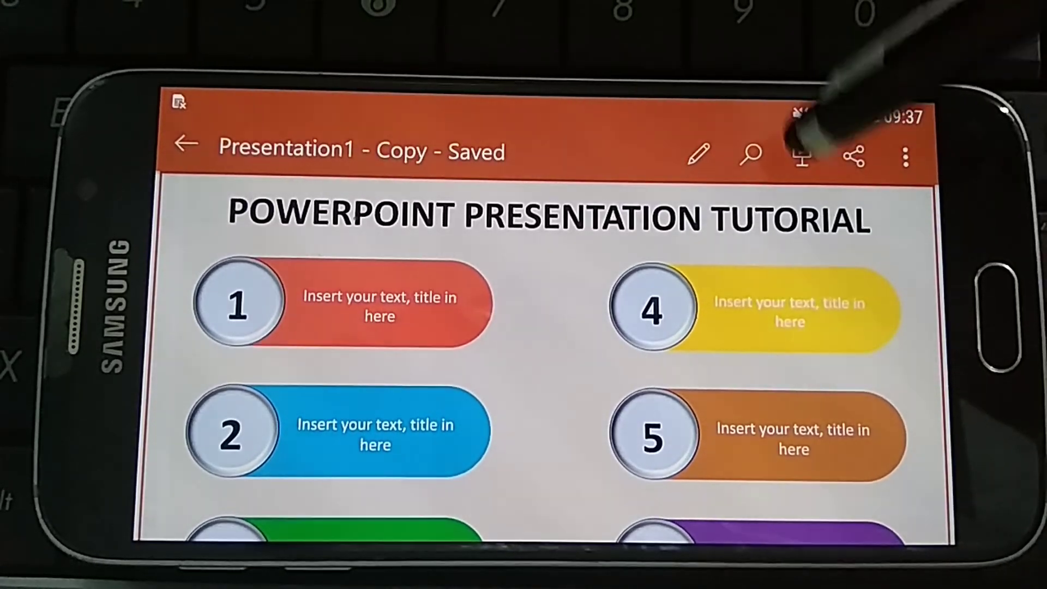
left_click(802, 156)
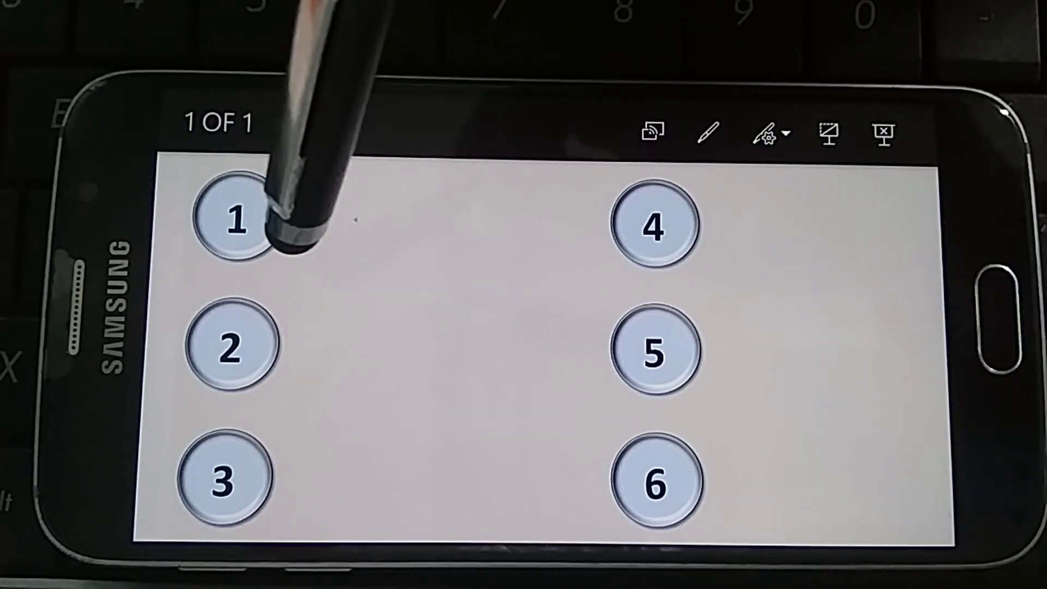
left_click(207, 213)
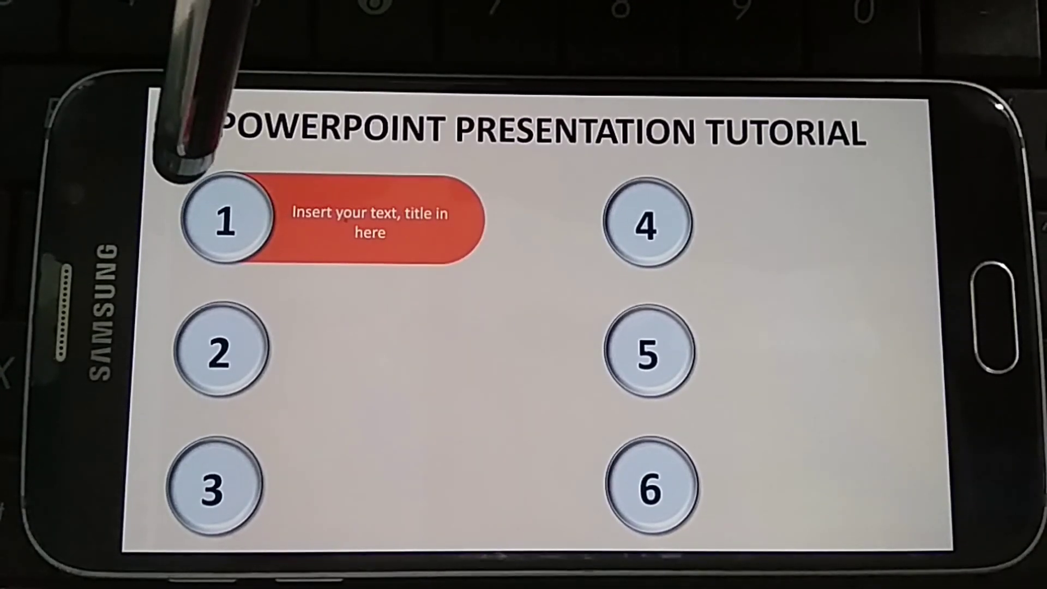
left_click(221, 352)
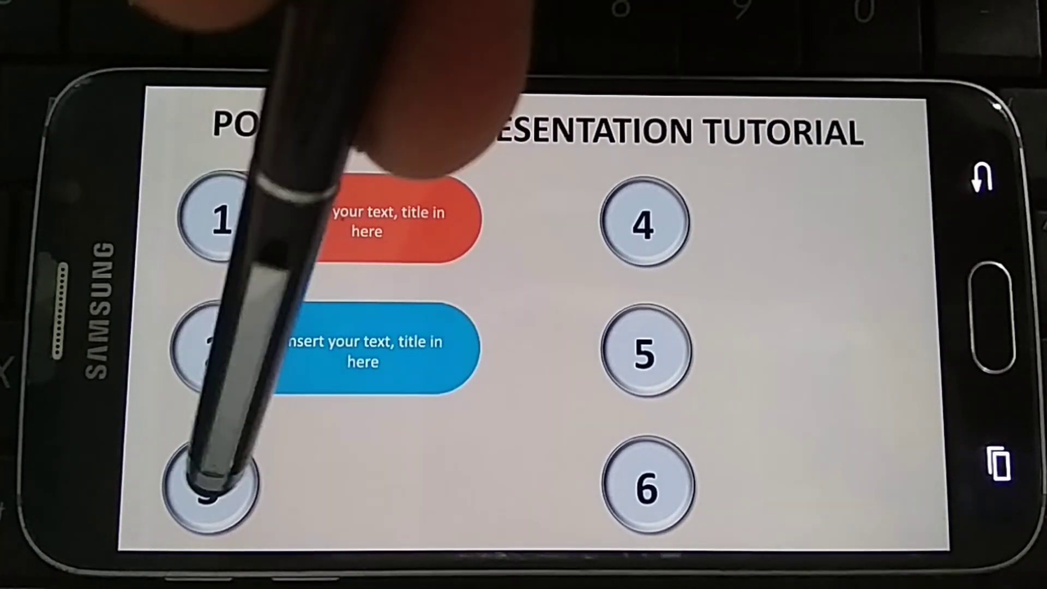
left_click(207, 483)
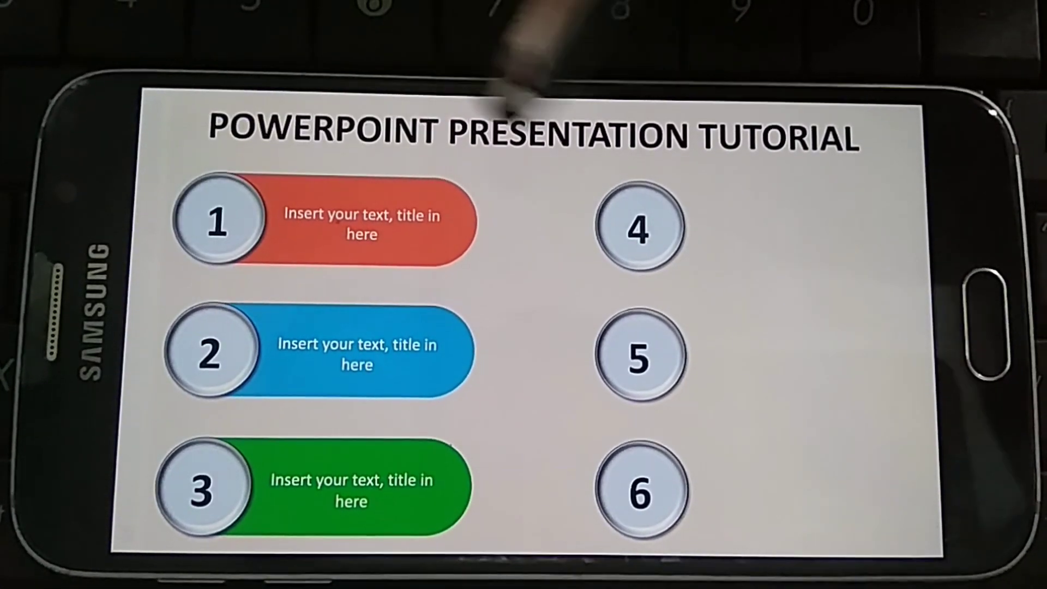
left_click(638, 226)
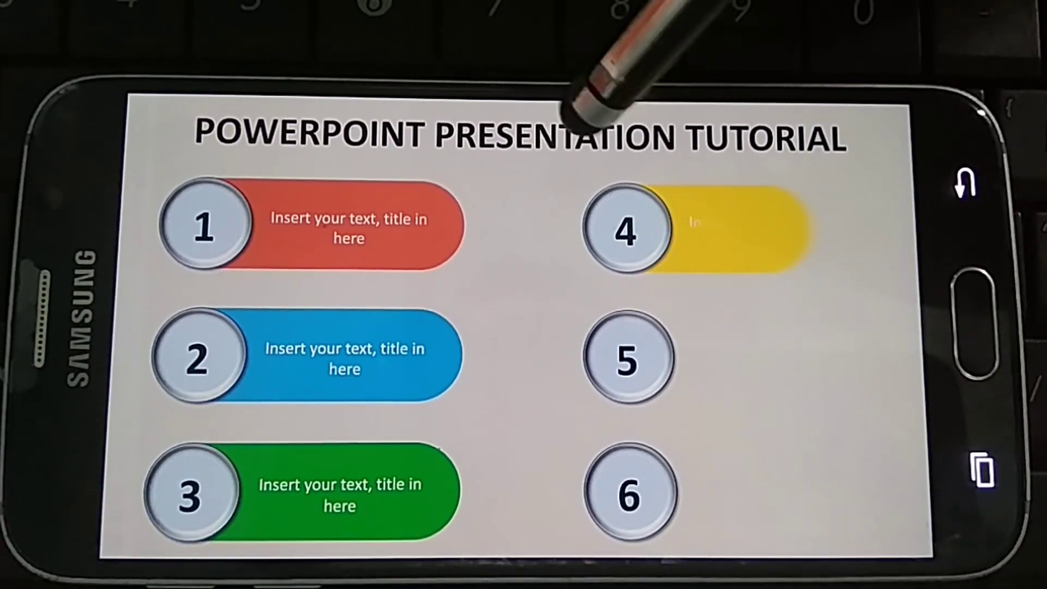
left_click(605, 338)
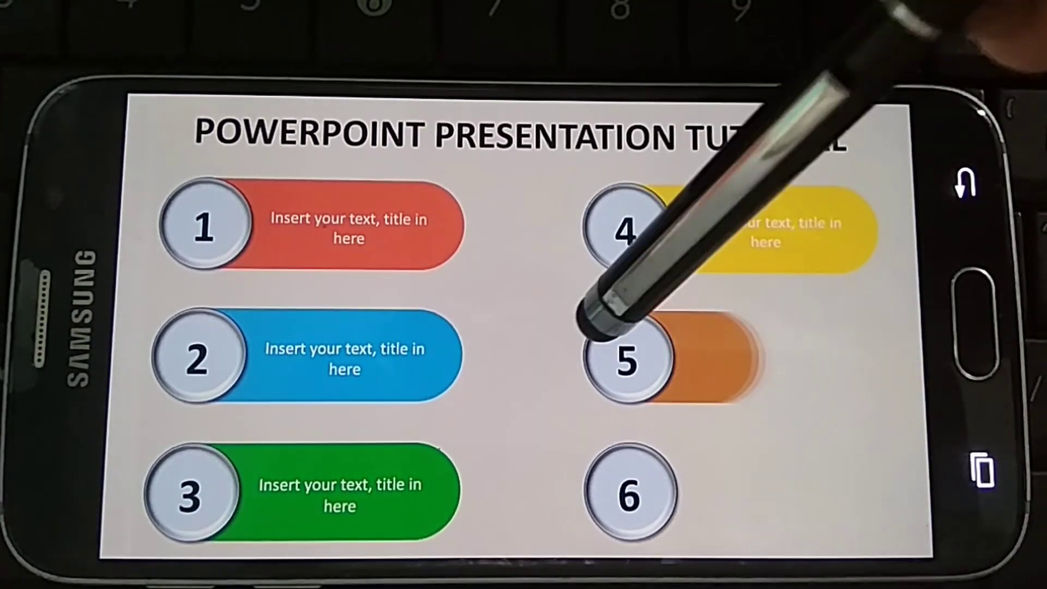
left_click(657, 490)
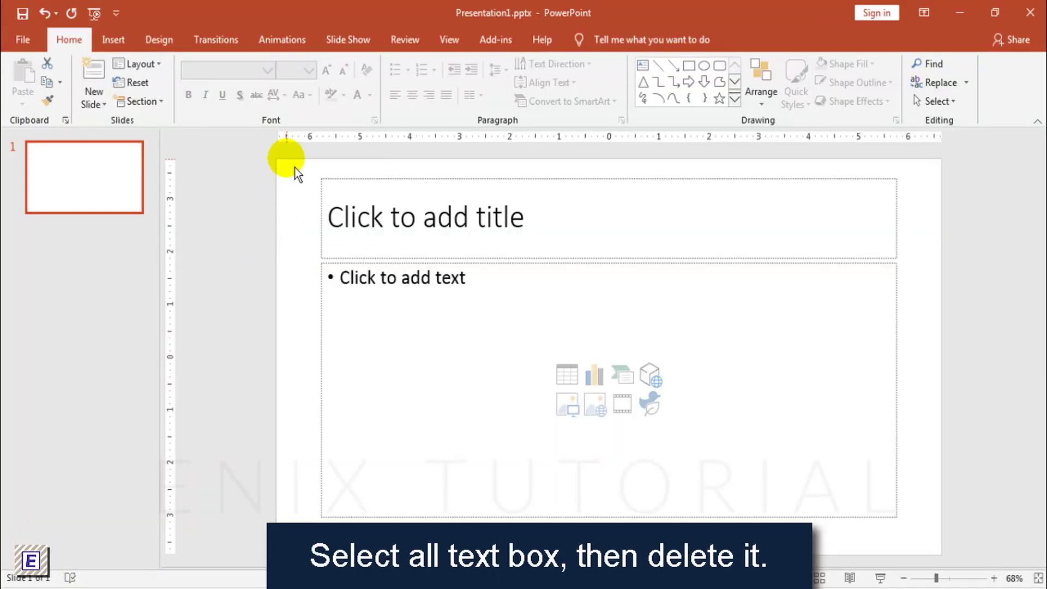
Step: Delete both placeholders and fill the slide background with White, Darker 15% light gray
mouse_move(295, 167)
left_mouse_down()
mouse_move(670, 438)
mouse_move(930, 541)
left_mouse_up()
key("Delete")
right_click(495, 224)
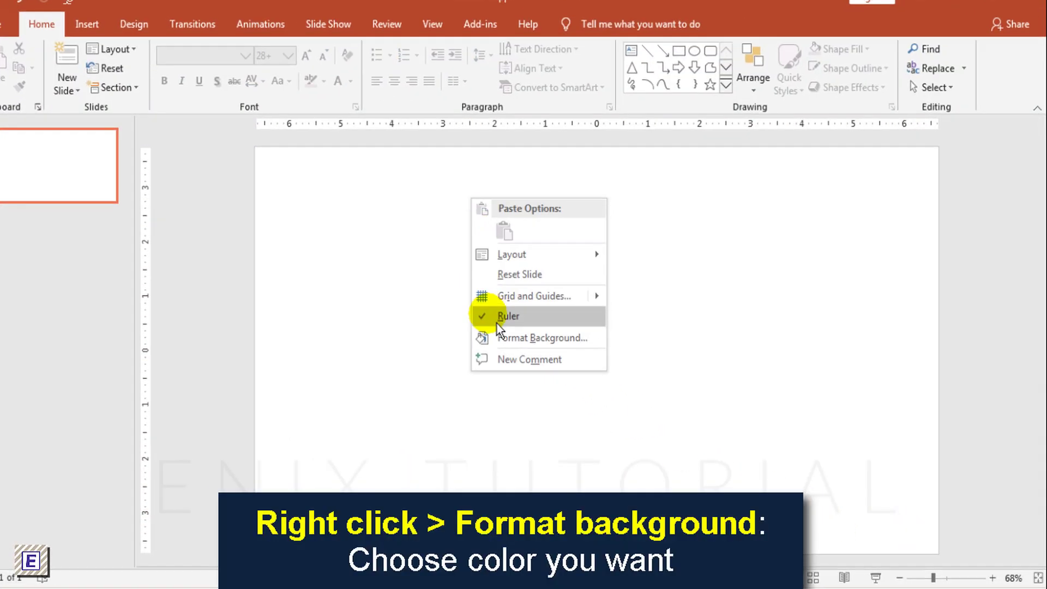
left_click(518, 343)
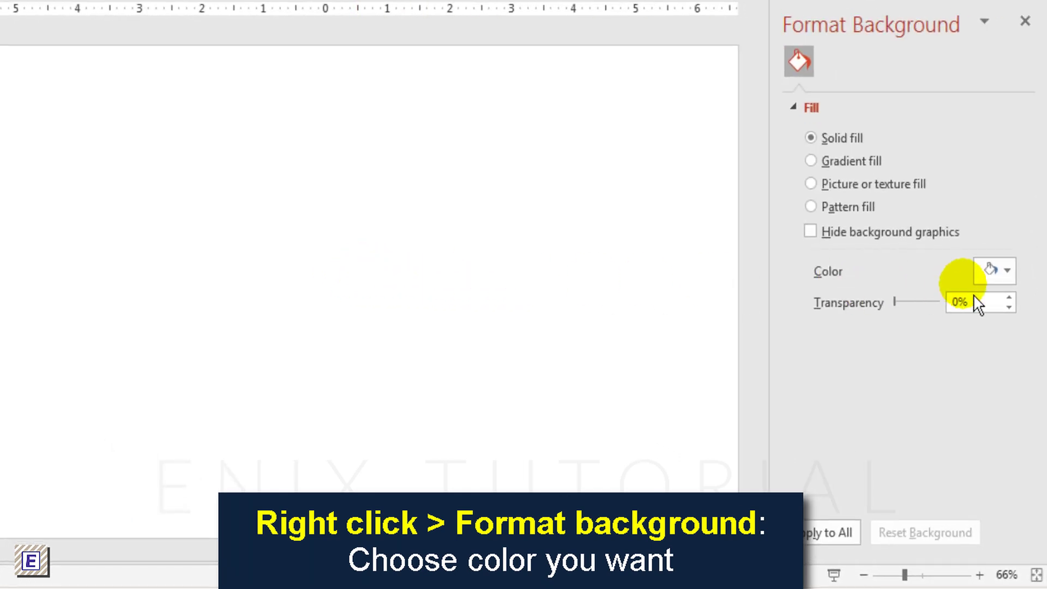
left_click(991, 276)
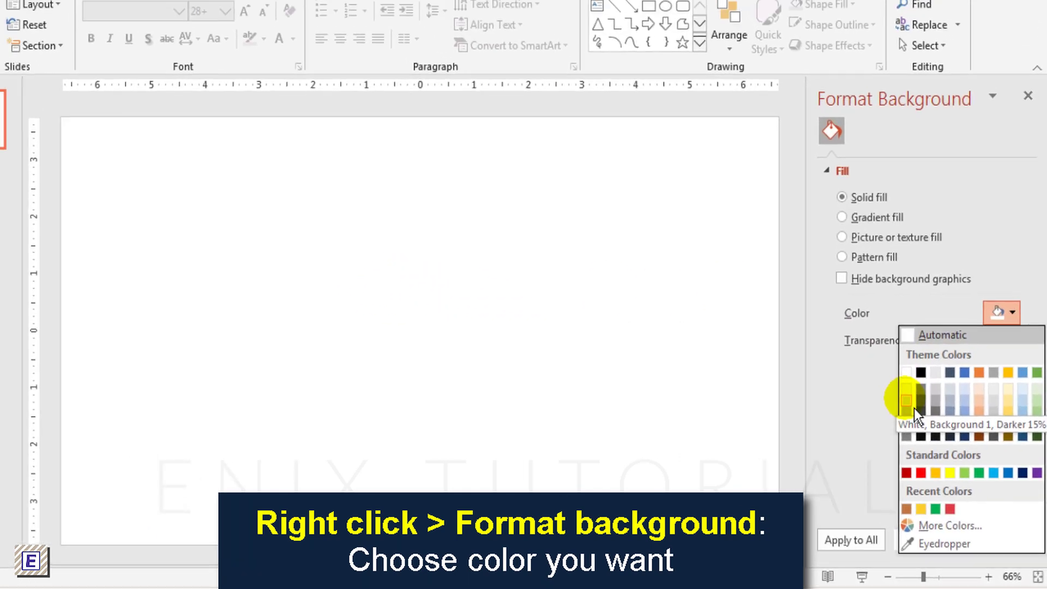
left_click(910, 405)
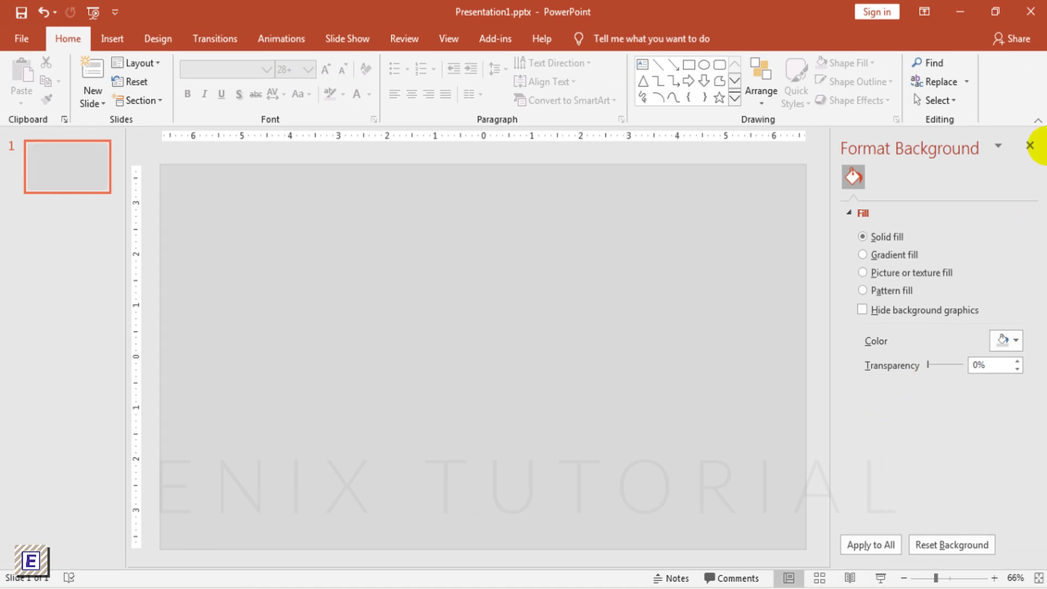
left_click(1030, 145)
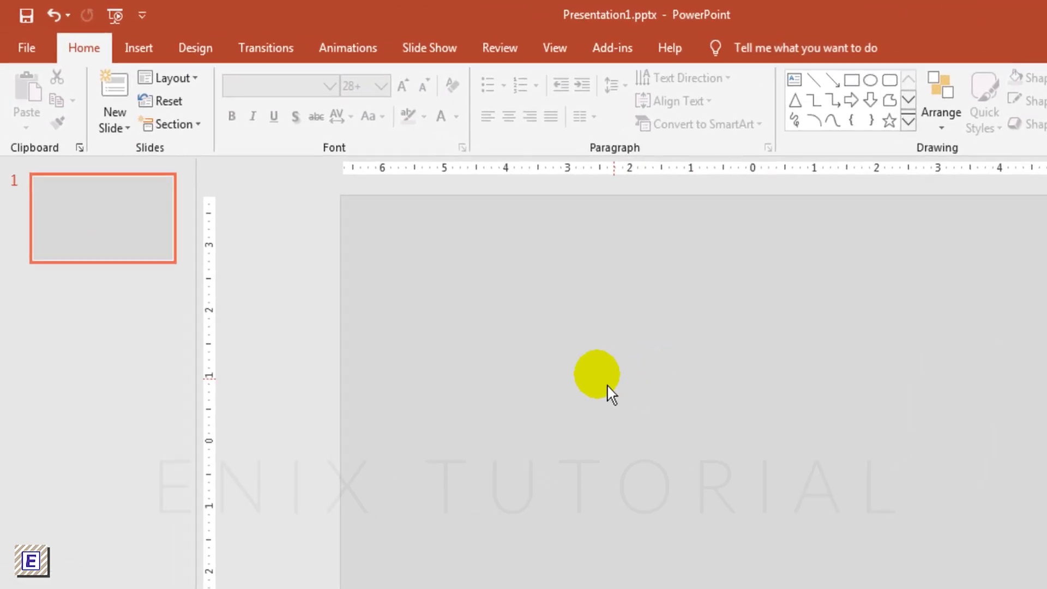
Step: Draw a blue circle near the slide's upper left
left_click(142, 50)
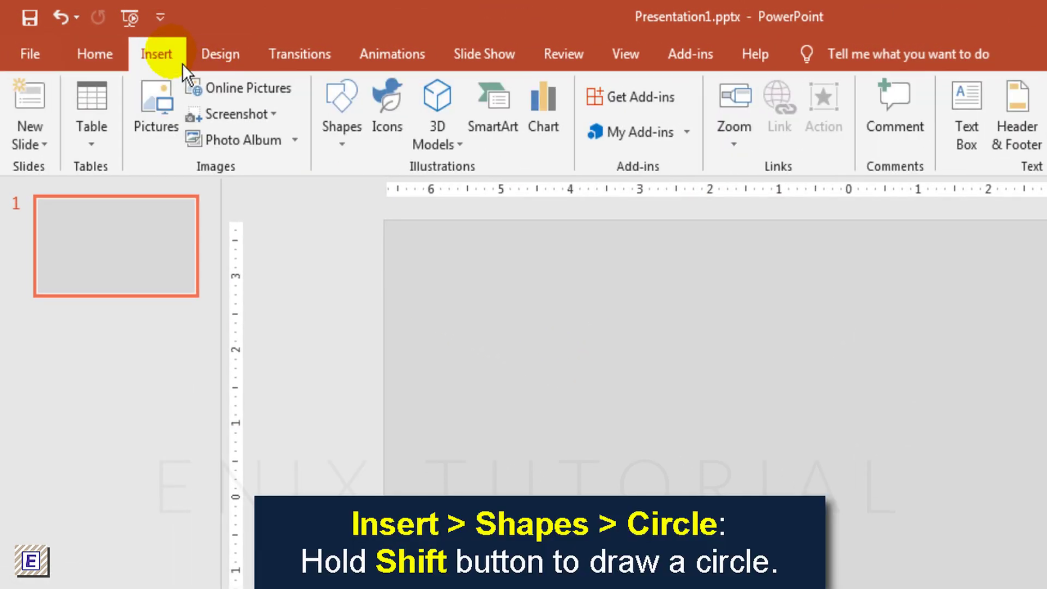
left_click(352, 141)
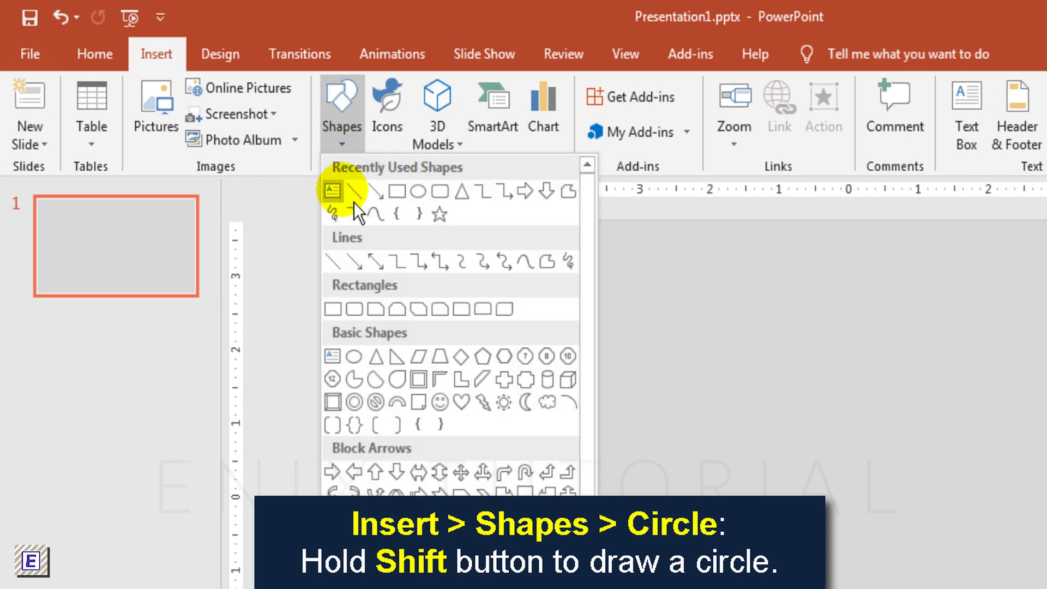
left_click(361, 364)
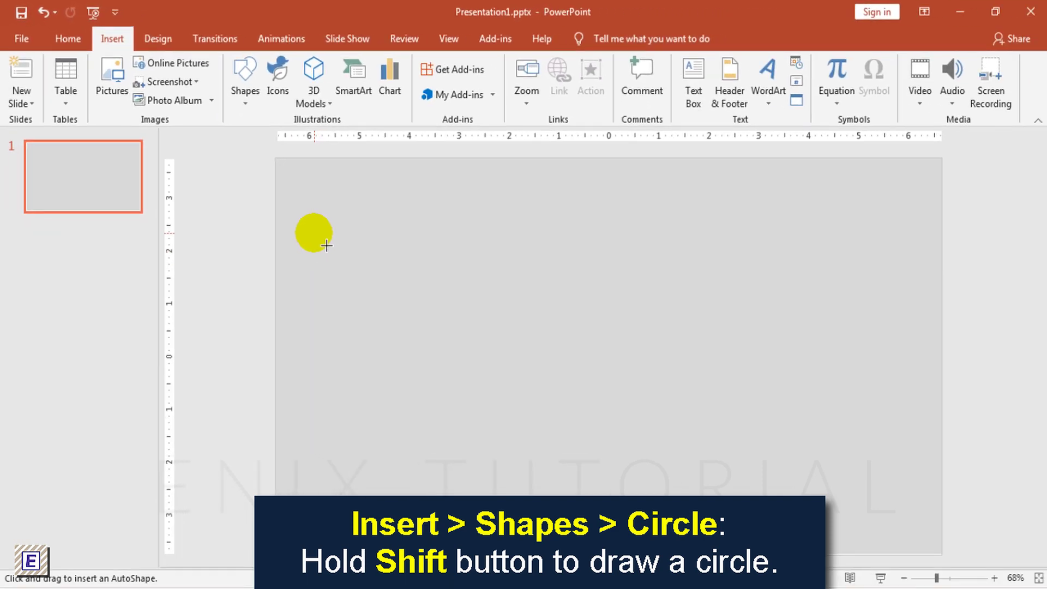
left_click_drag(437, 325, 485, 396)
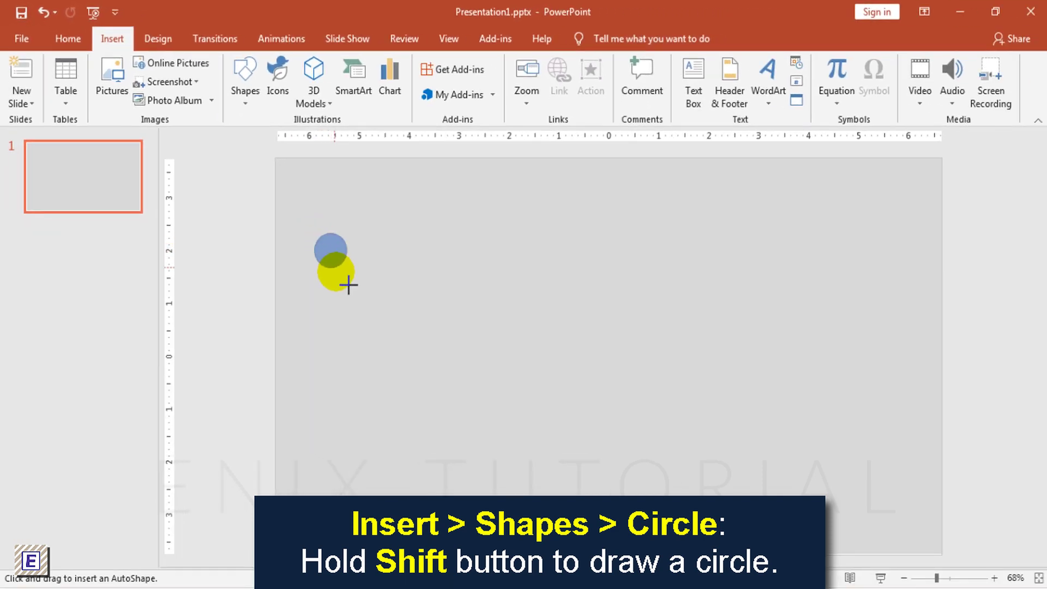
left_click_drag(347, 284, 366, 325)
left_click_drag(359, 278, 349, 282)
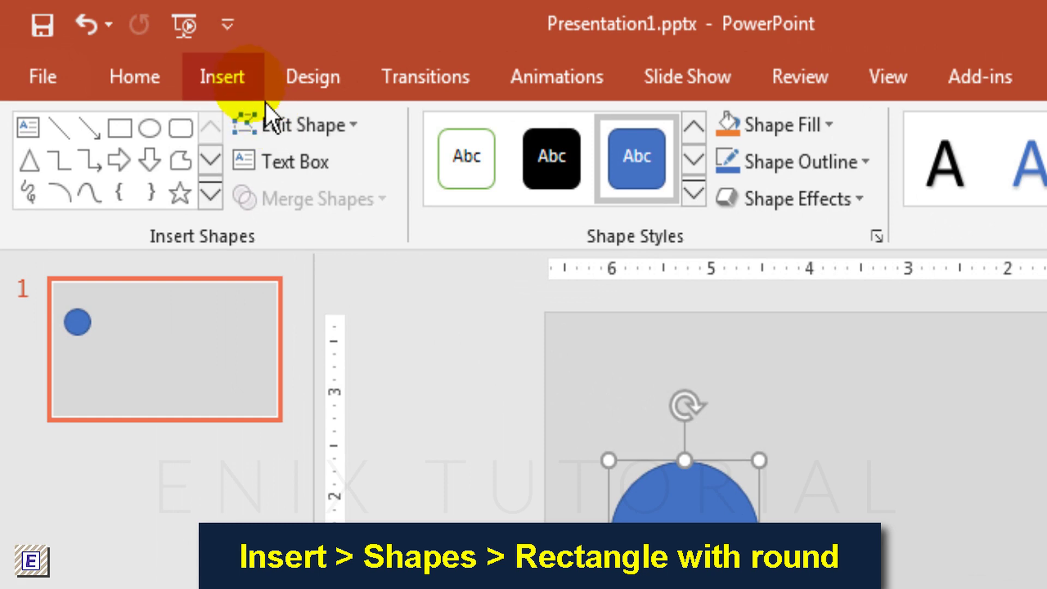
Step: Add a fully rounded 1.51" by 5.02" pill-shaped bar overlapping the circle
left_click(263, 97)
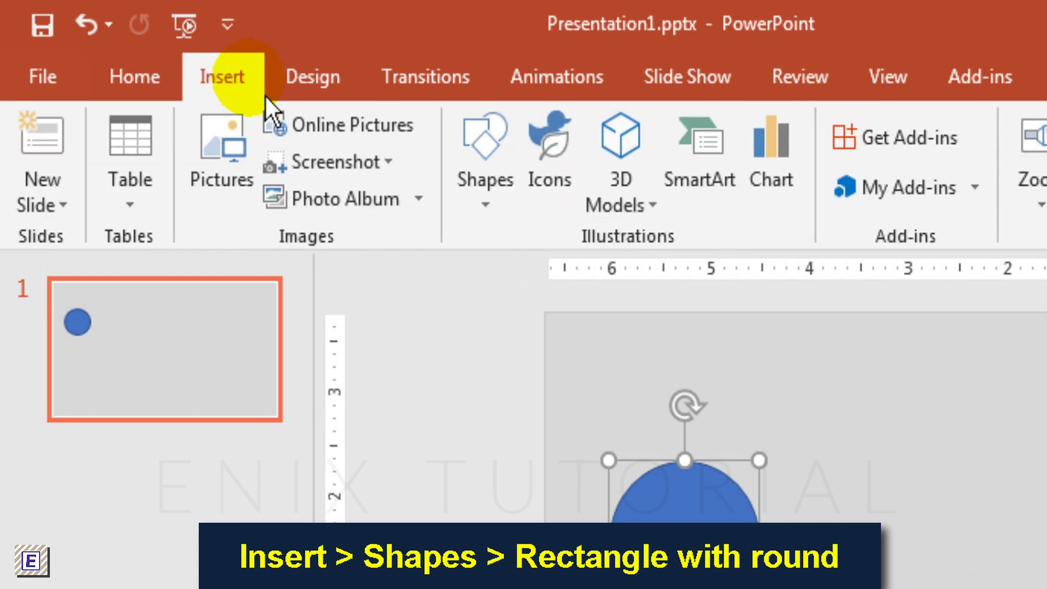
left_click(493, 210)
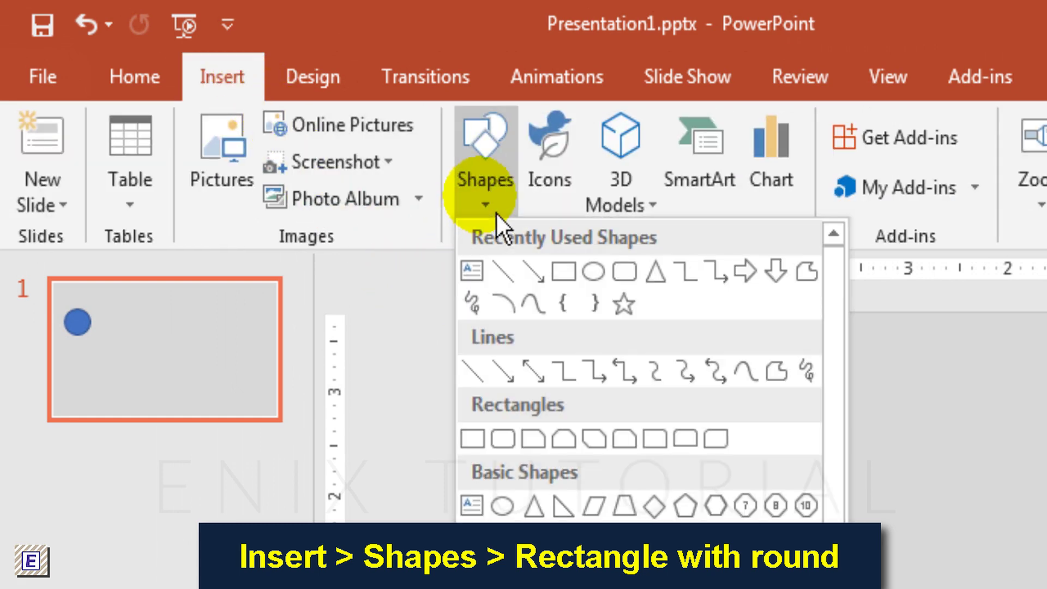
left_click(503, 433)
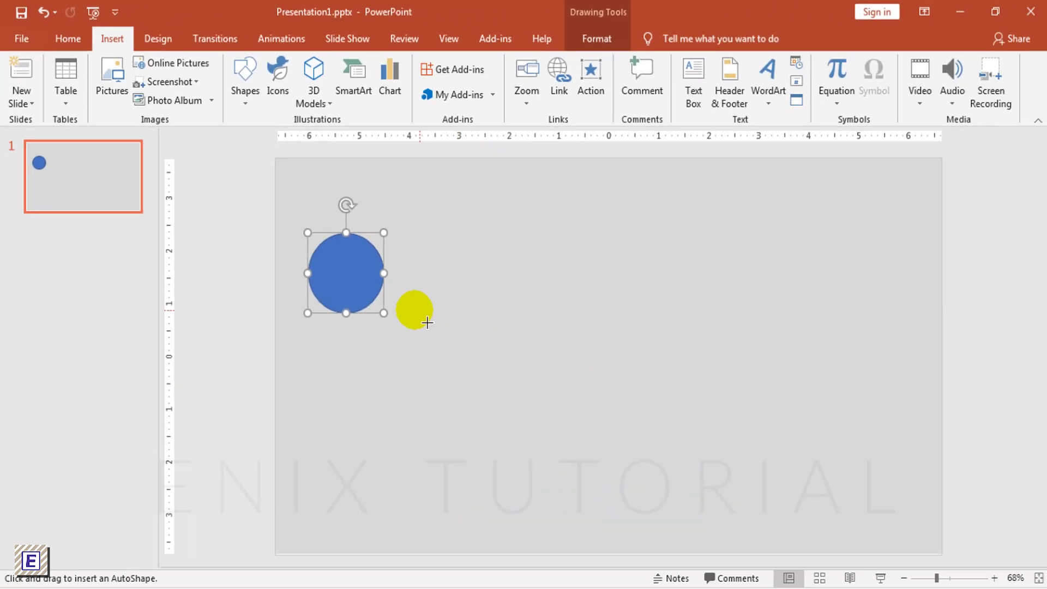
left_click_drag(743, 562, 1046, 425)
left_click_drag(608, 238, 598, 229)
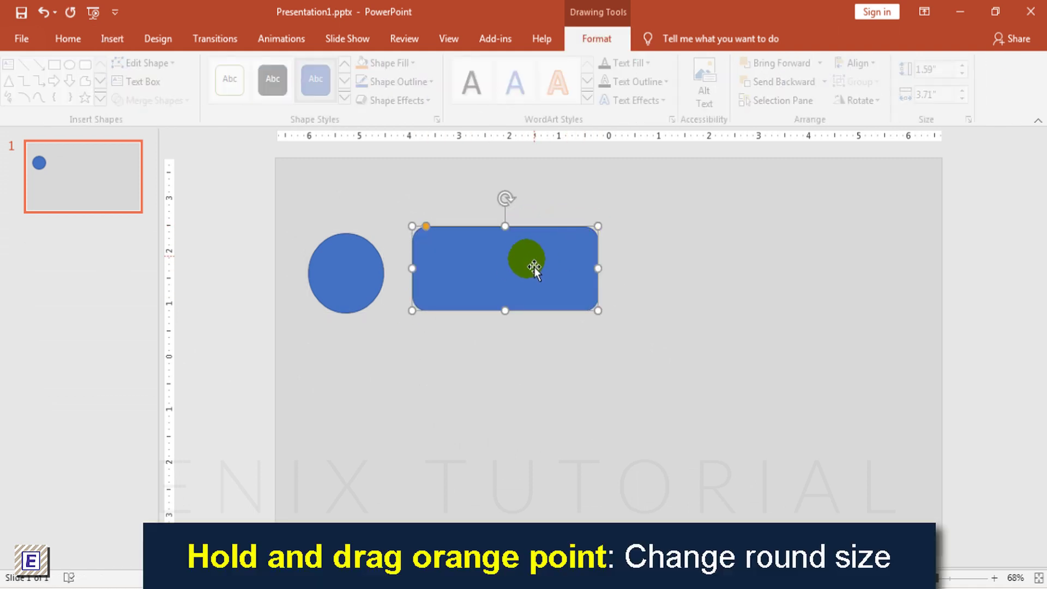
left_click_drag(470, 273, 468, 281)
left_click_drag(504, 230, 503, 234)
left_click_drag(425, 234, 479, 233)
left_click_drag(497, 273, 406, 281)
left_click_drag(493, 273, 567, 283)
Step: Send the pill behind the circle
left_click(571, 348)
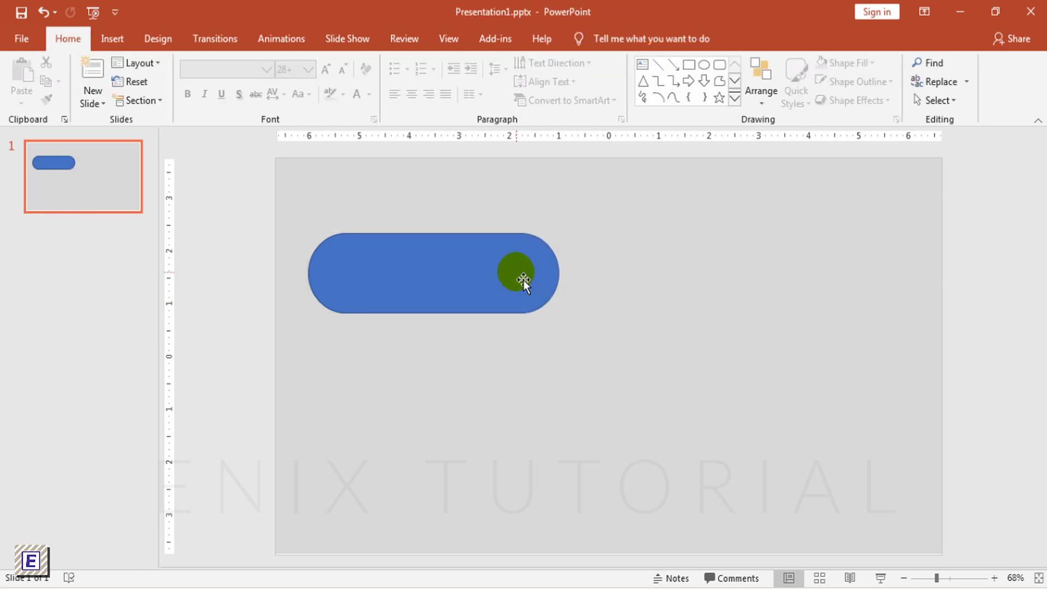
right_click(522, 279)
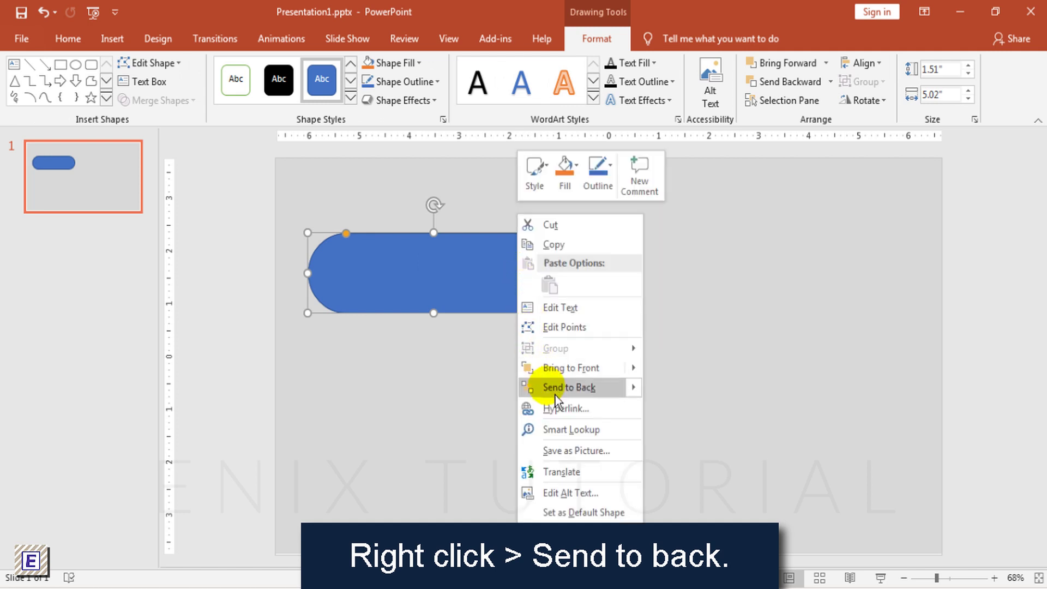
left_click(555, 392)
left_click(565, 381)
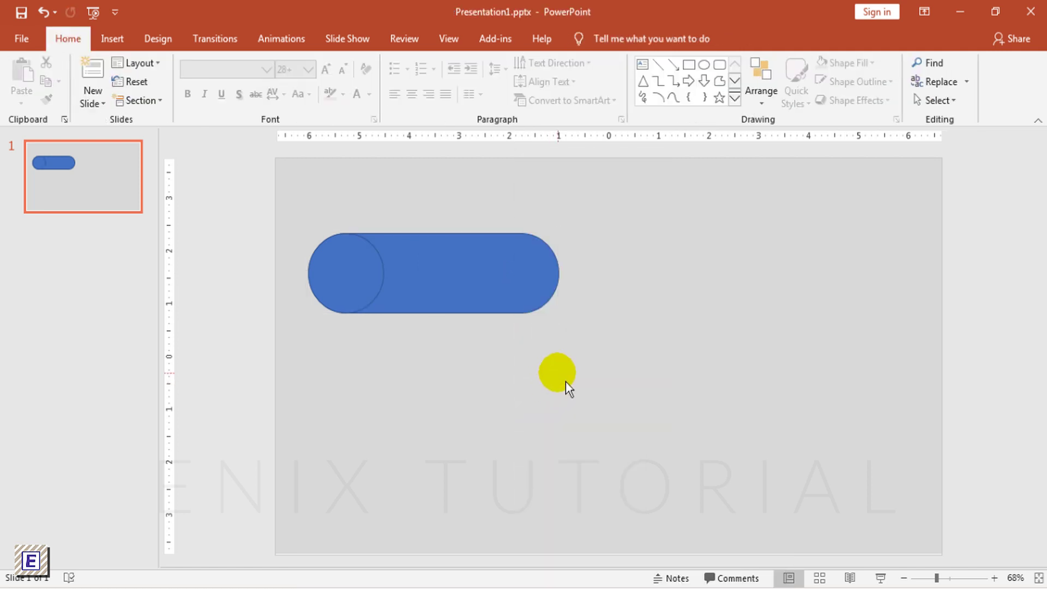
Step: Duplicate the circle and move the copy below the pill
left_click(355, 295)
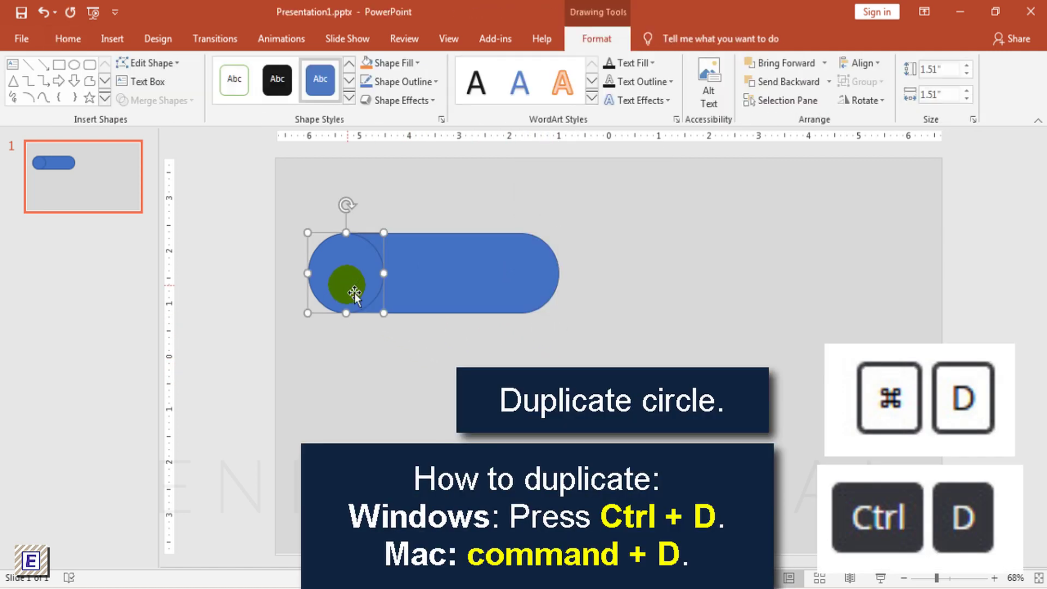
key("ctrl+d")
left_click_drag(355, 279, 347, 378)
left_click(557, 356)
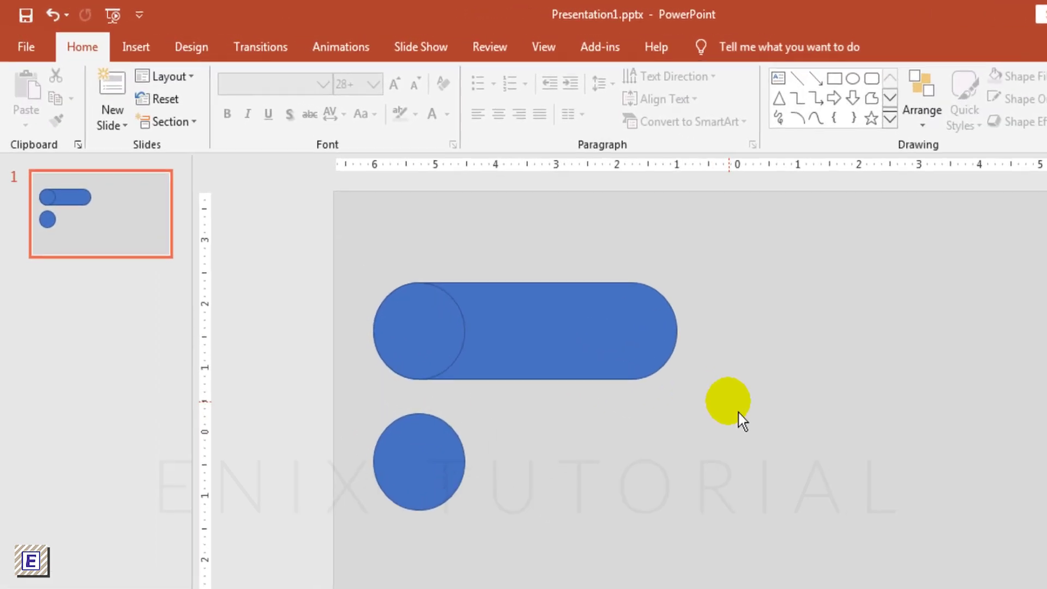
Step: Fill the original circle and the pill with red
left_click_drag(603, 333, 272, 207)
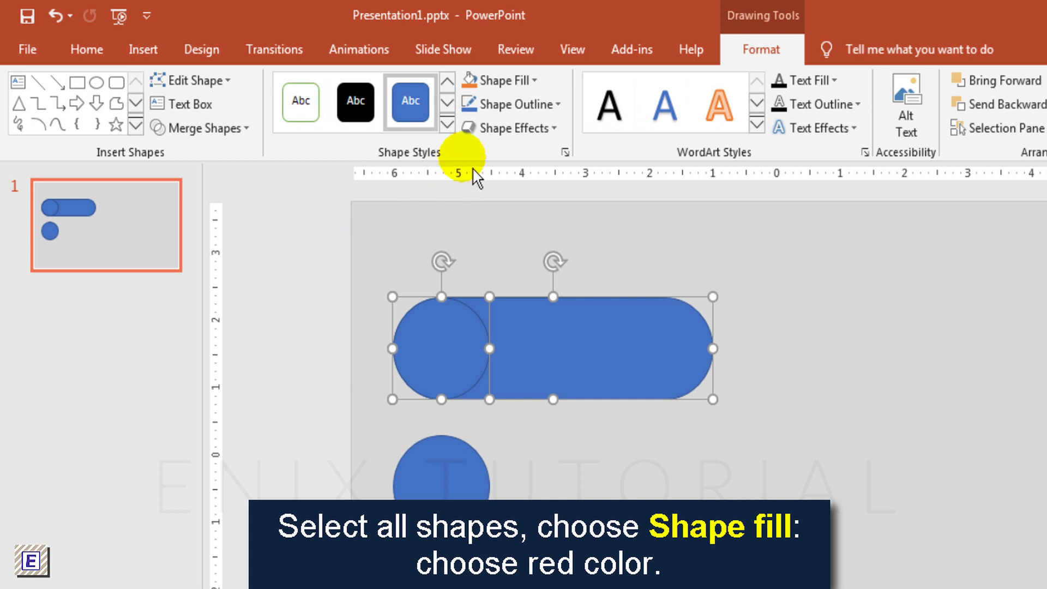
left_click(534, 81)
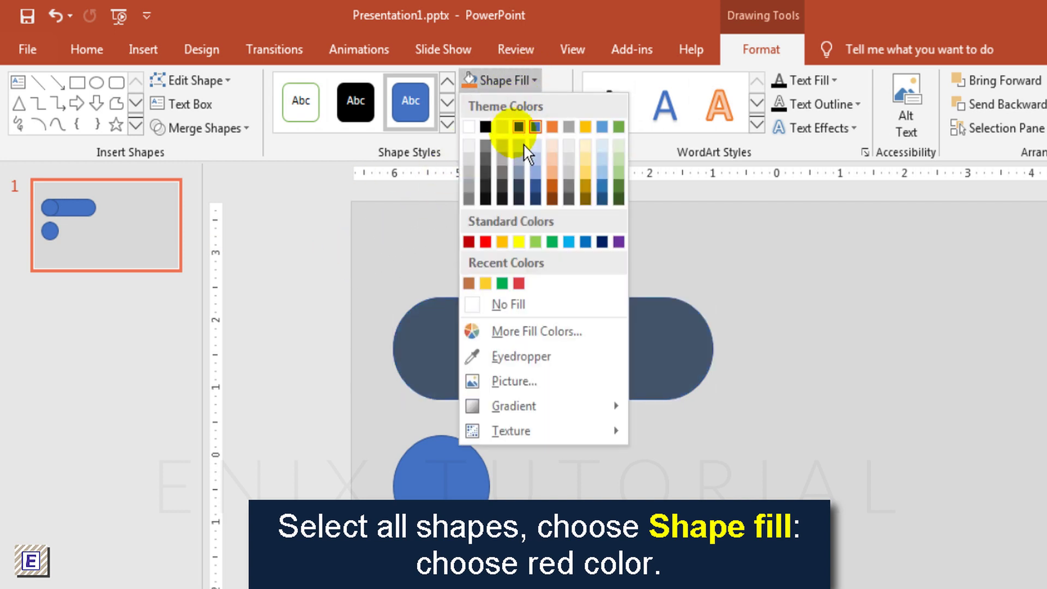
left_click(519, 283)
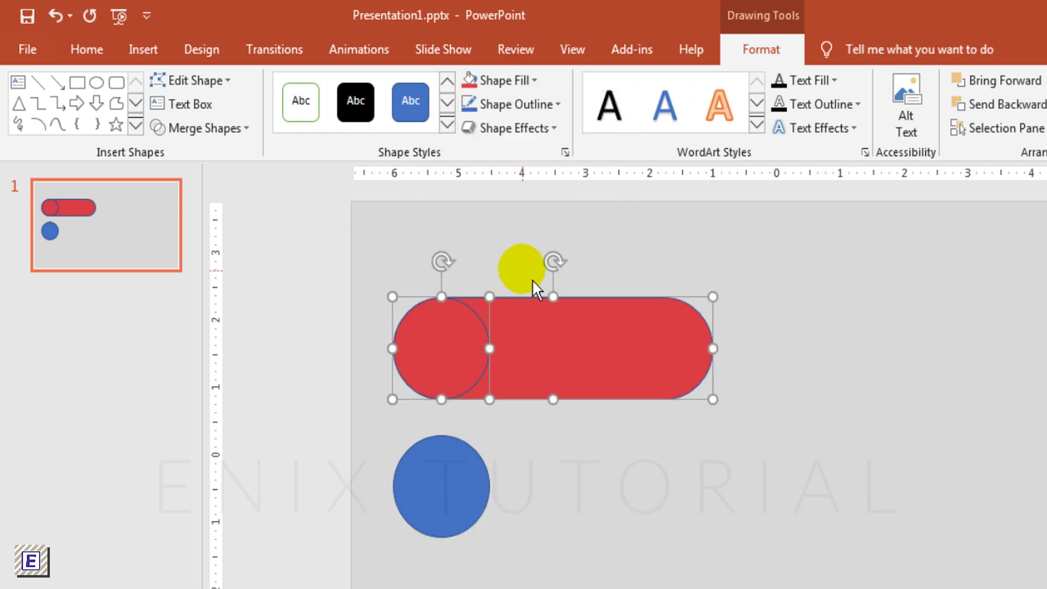
left_click(528, 250)
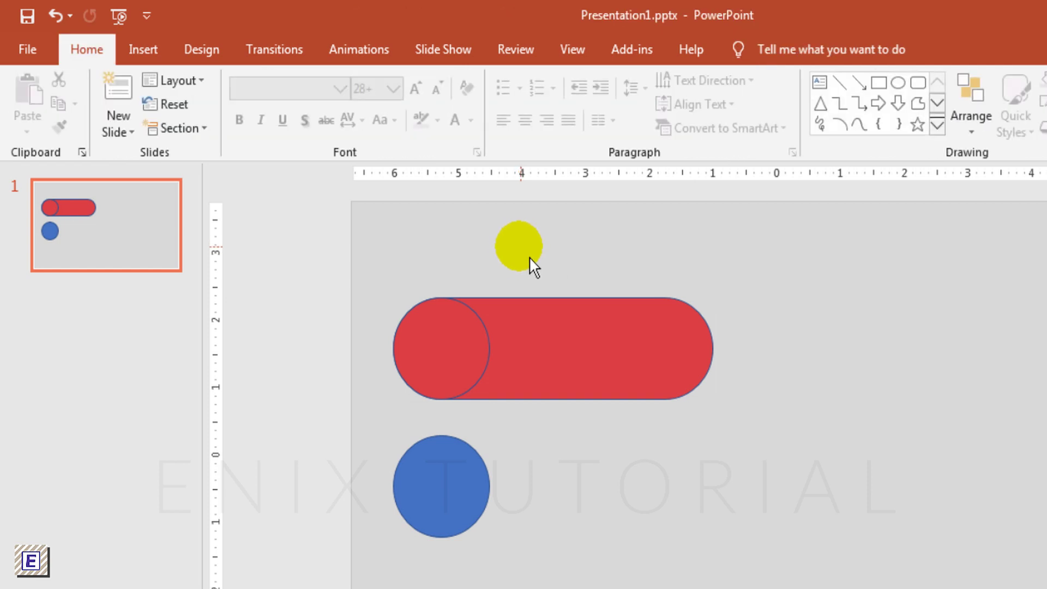
Step: Give the red circle a Lines motion path heading Right to the bar's right end
left_click(466, 346)
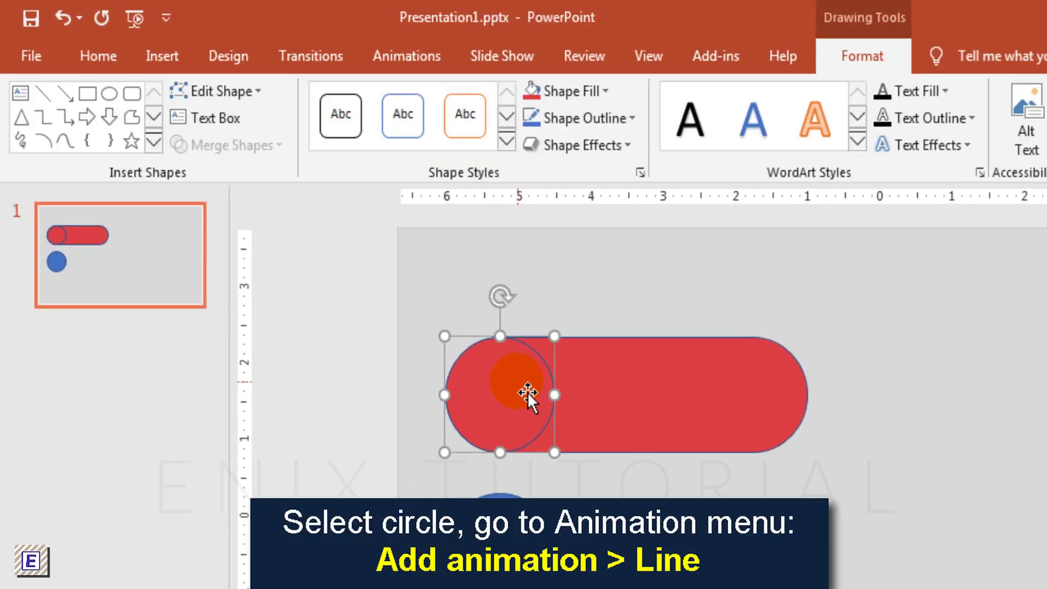
left_click(433, 61)
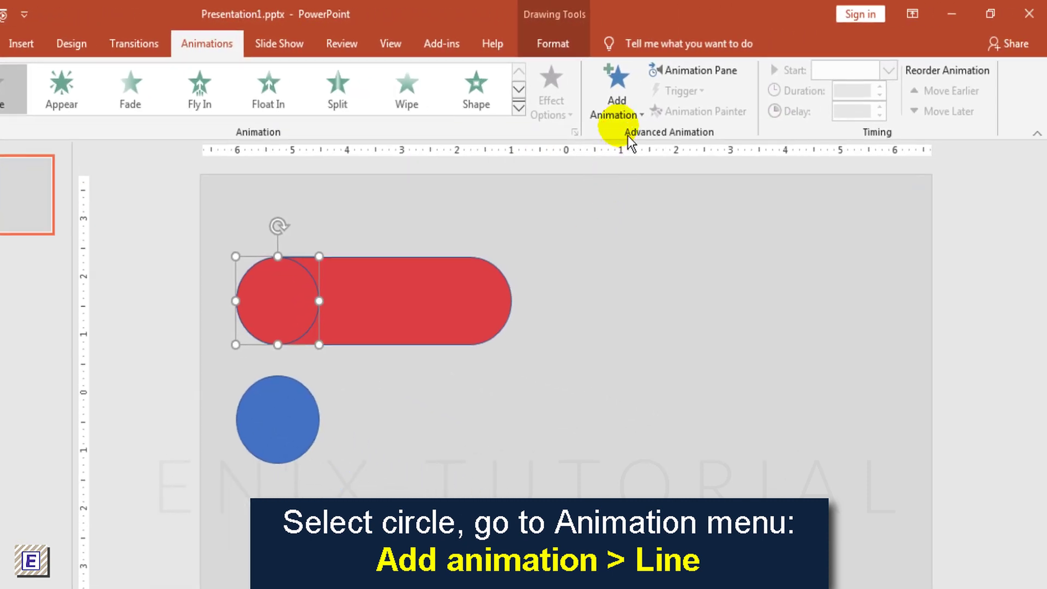
left_click(966, 155)
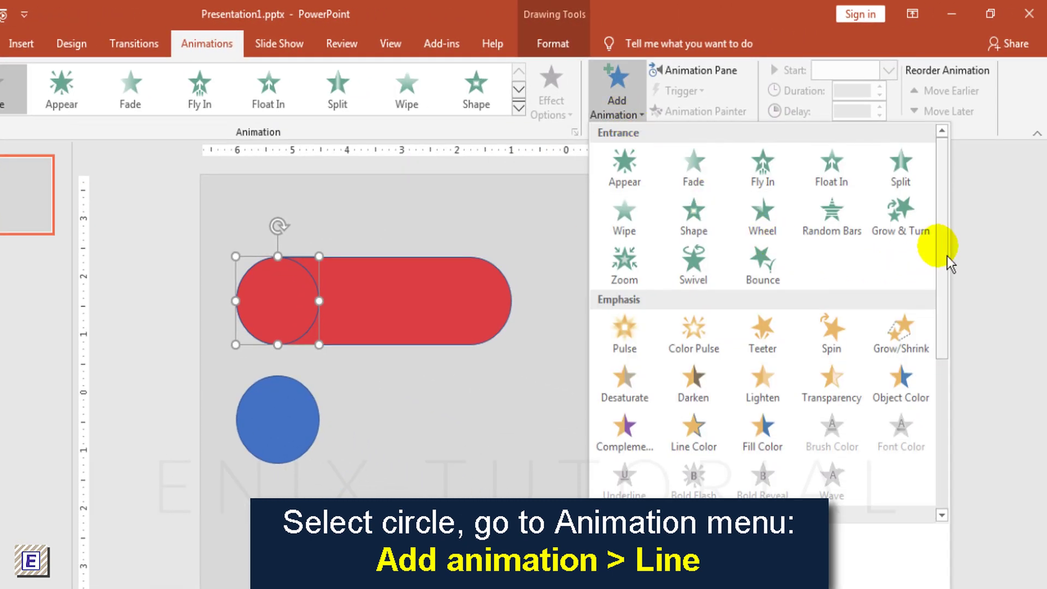
left_click_drag(947, 257, 953, 427)
left_click(627, 460)
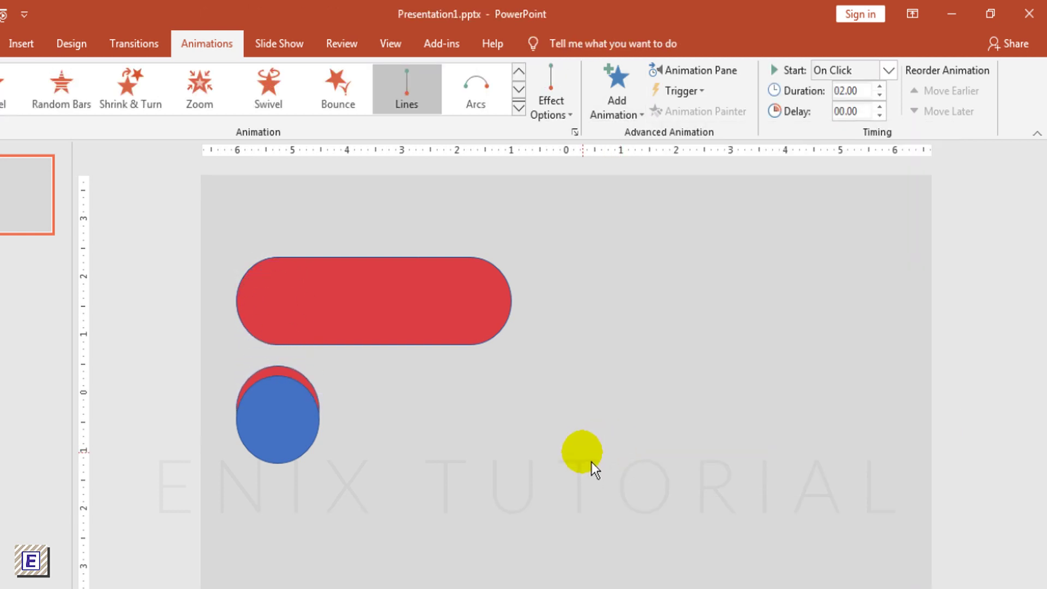
left_click(554, 118)
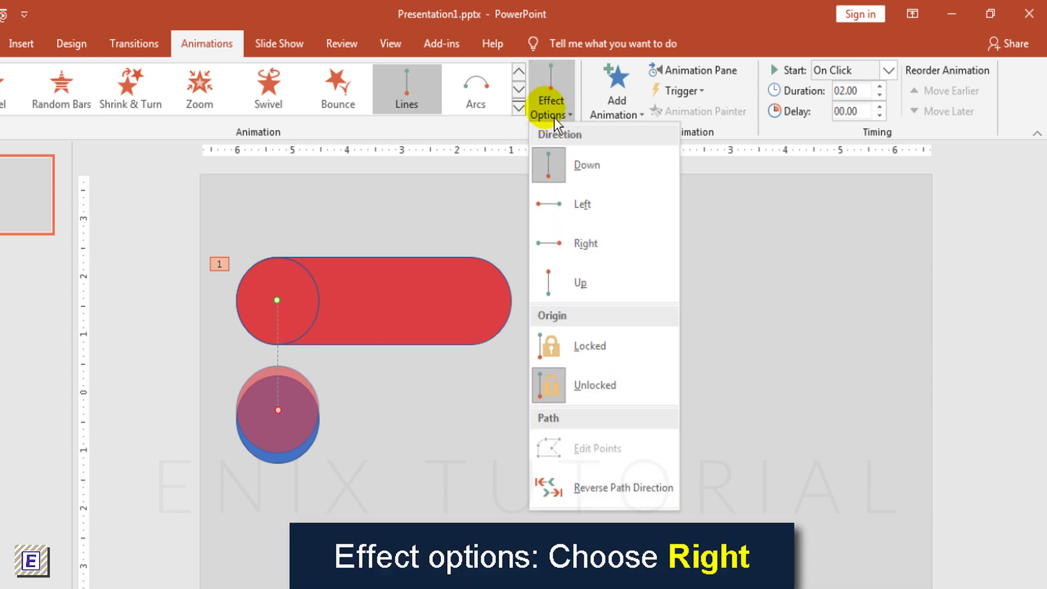
left_click(587, 241)
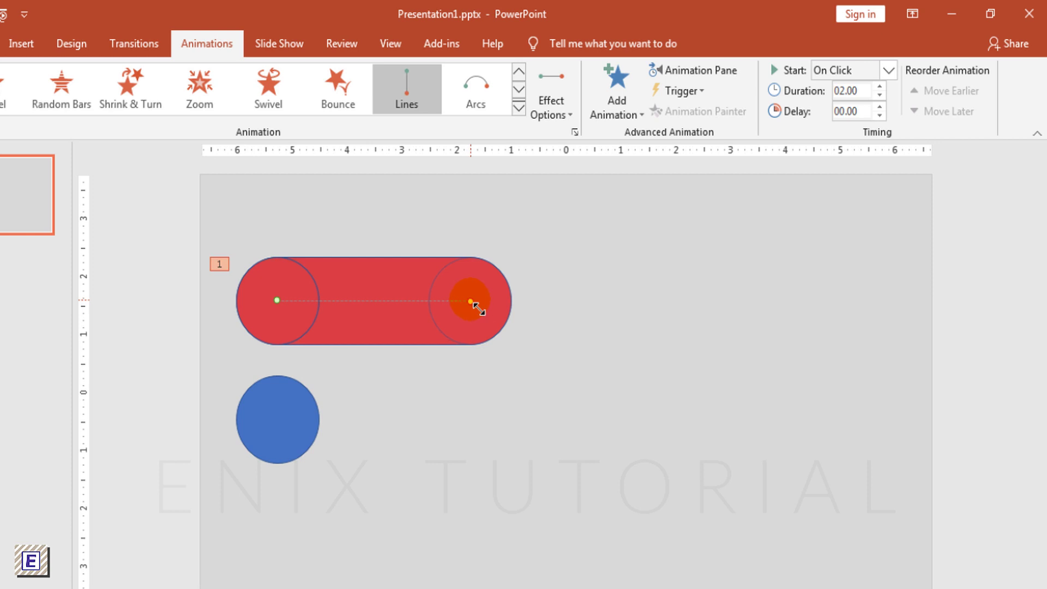
left_click(521, 382)
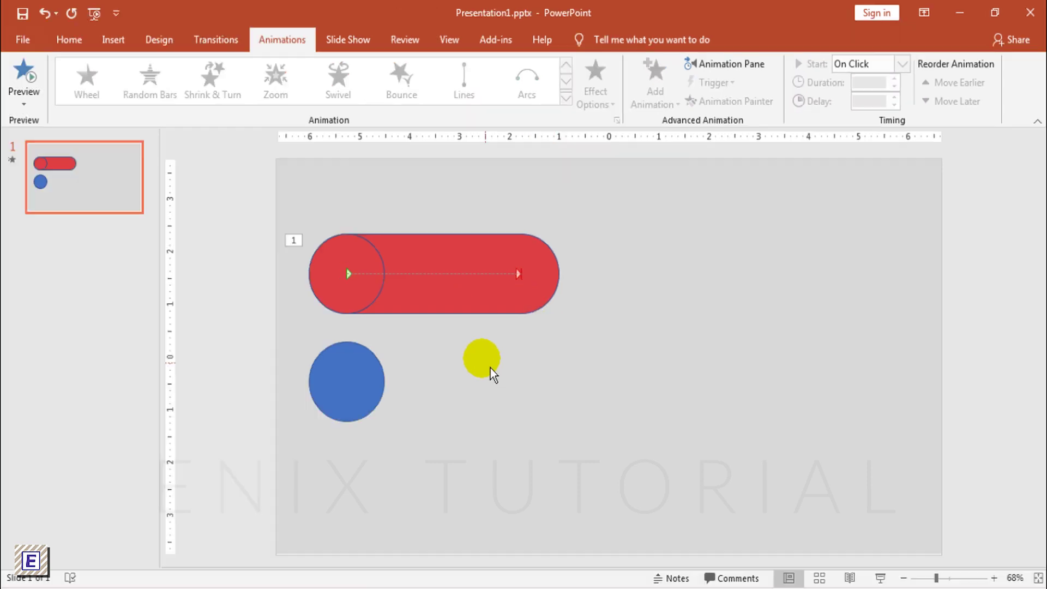
left_click(392, 284)
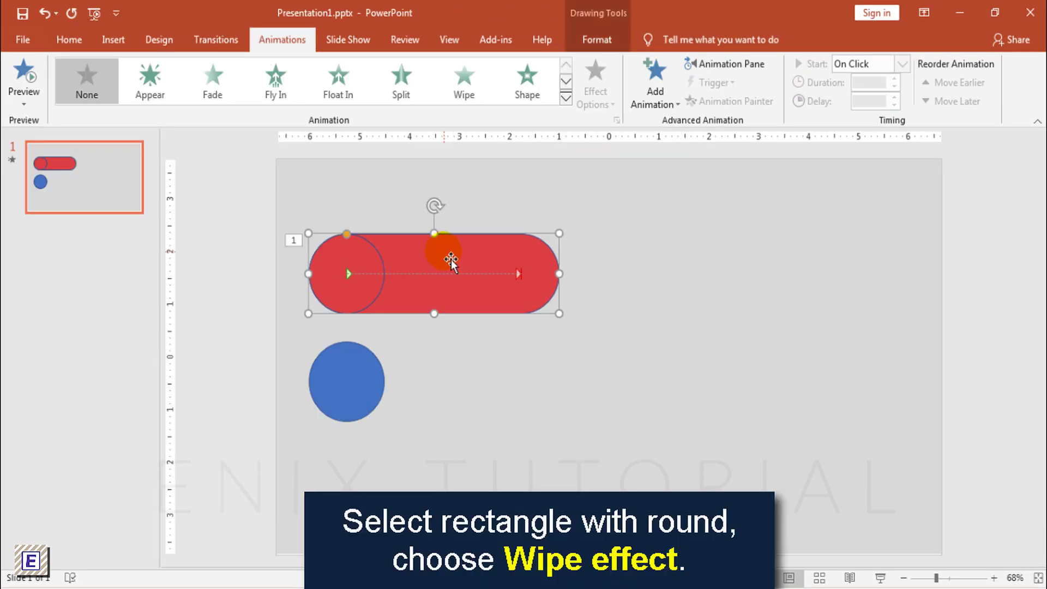
Step: Apply a Wipe entrance animation from the left to the red pill
left_click(467, 104)
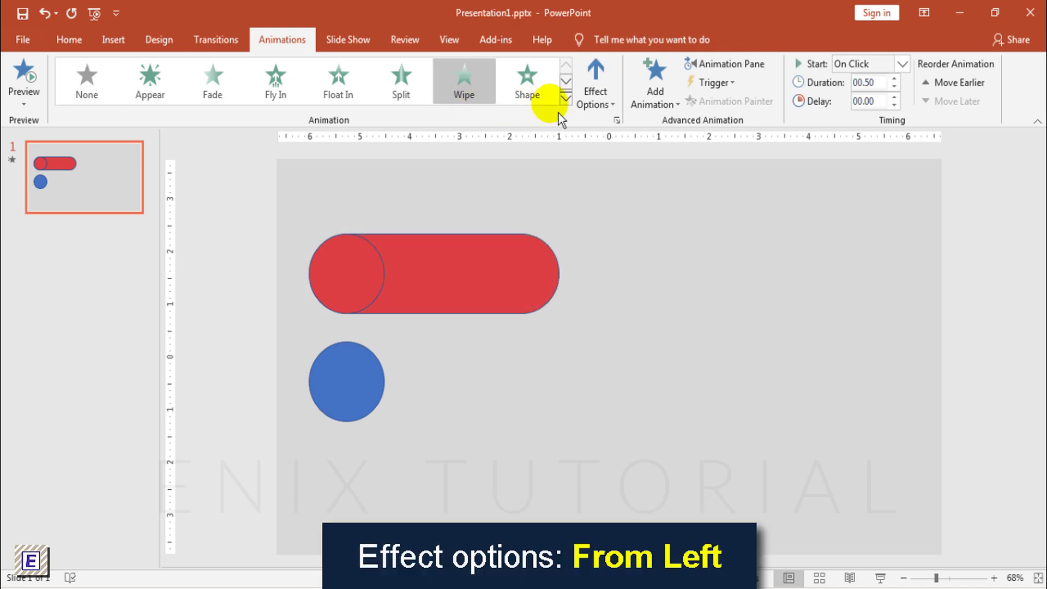
left_click(599, 106)
left_click(635, 186)
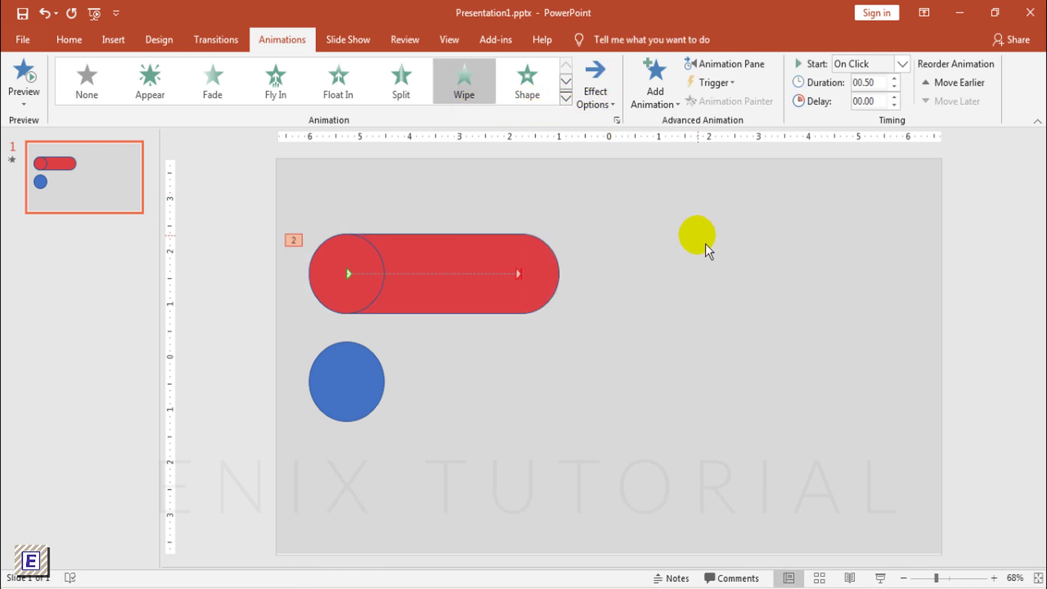
left_click(704, 249)
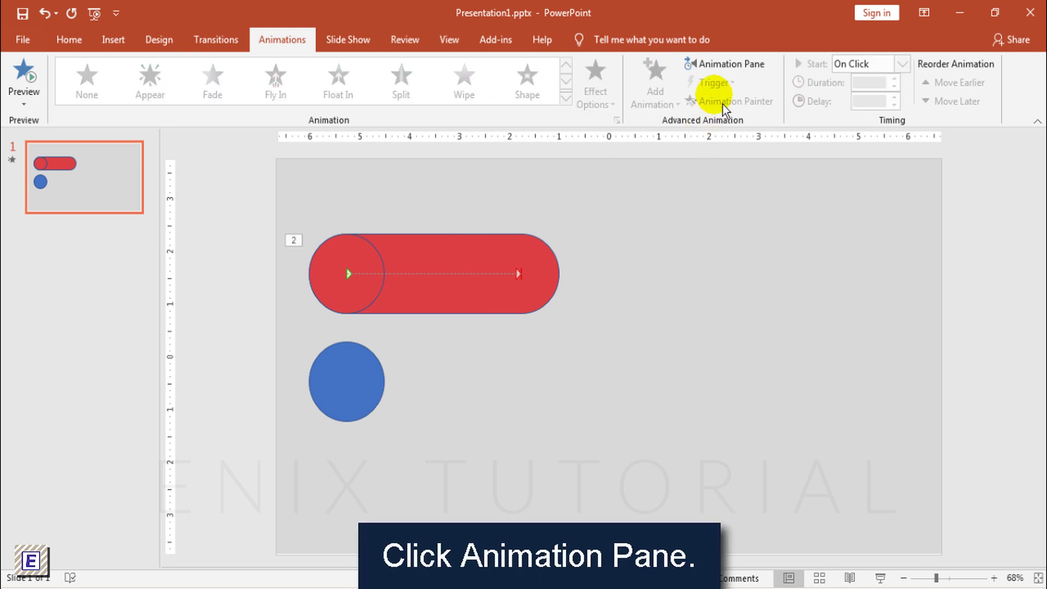
Step: Set both animations to a 1-second duration, with the pill's wipe starting With Previous
left_click(727, 65)
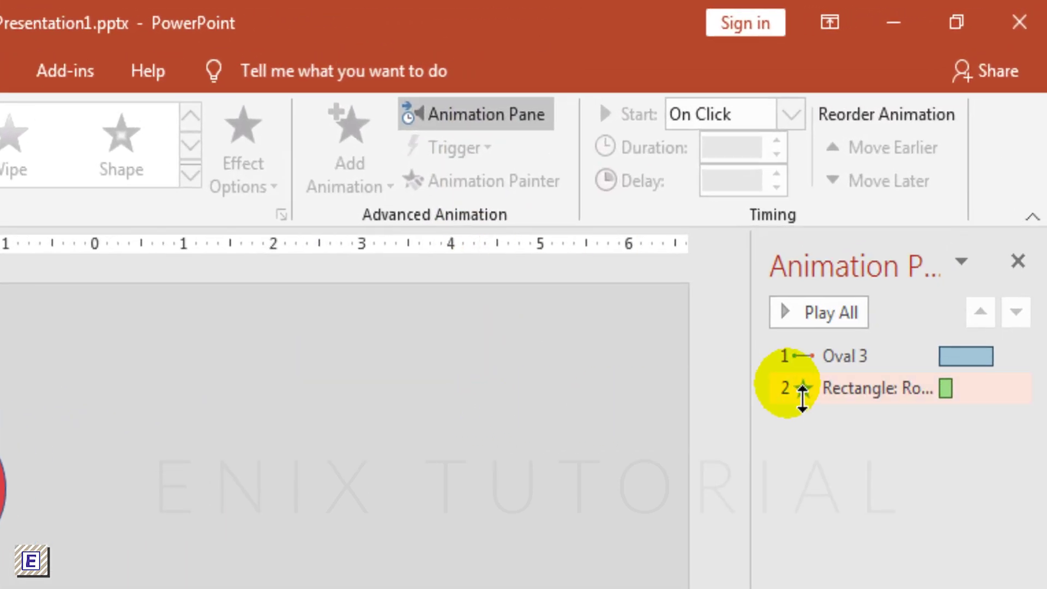
left_click(845, 358)
left_click(863, 388, "shift")
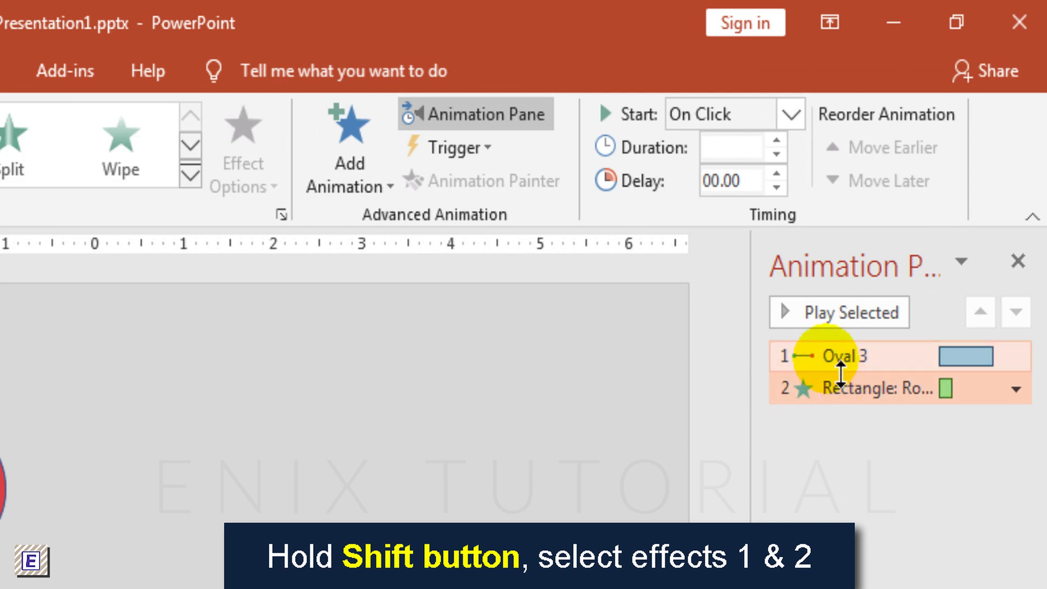
left_click(741, 149)
type("1")
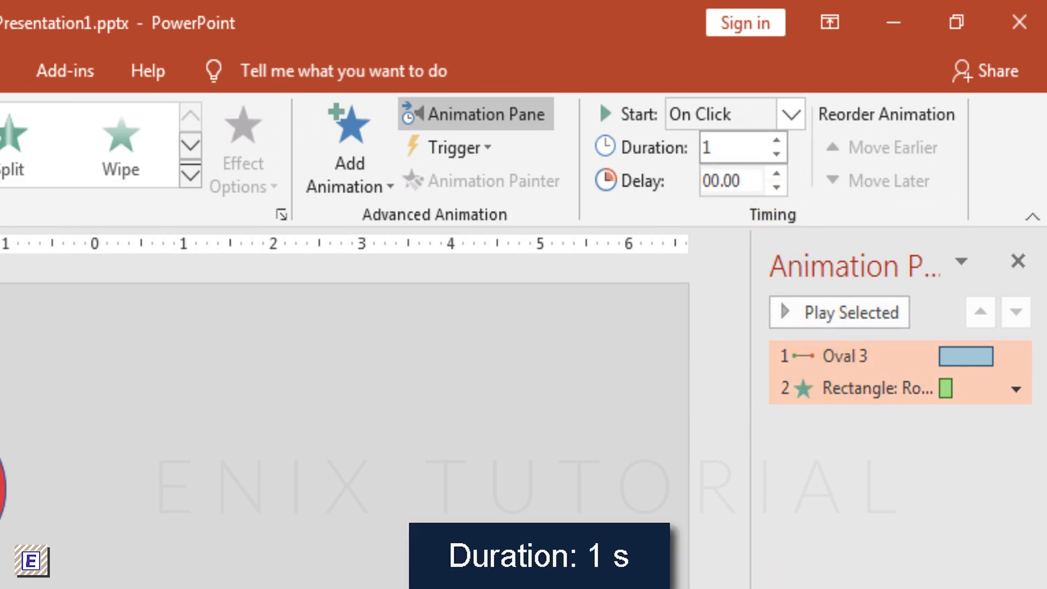
key("Return")
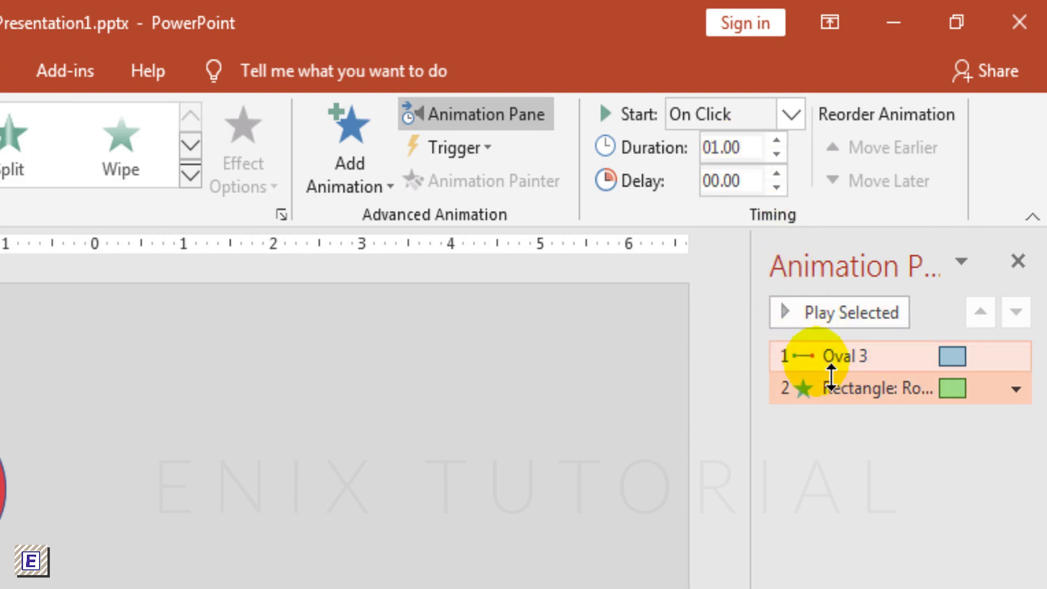
left_click(848, 397)
left_click(1017, 390)
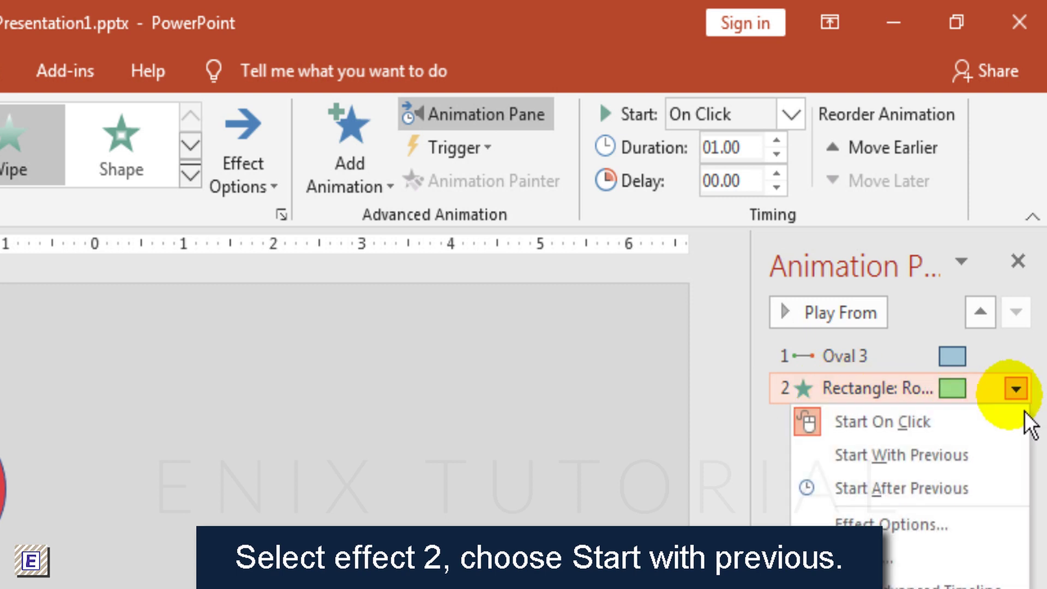
left_click(981, 456)
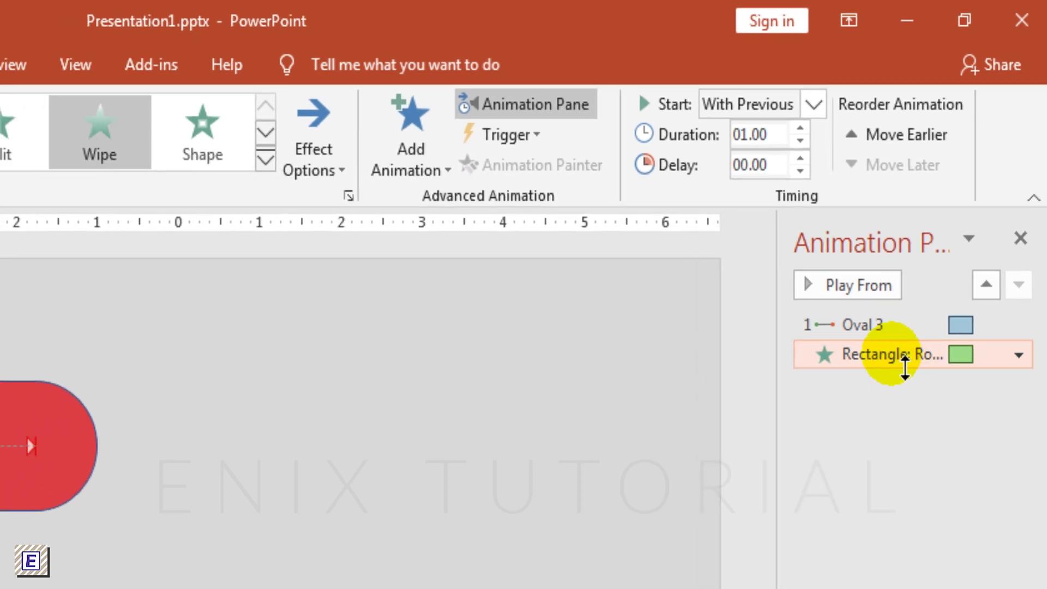
left_click(859, 356)
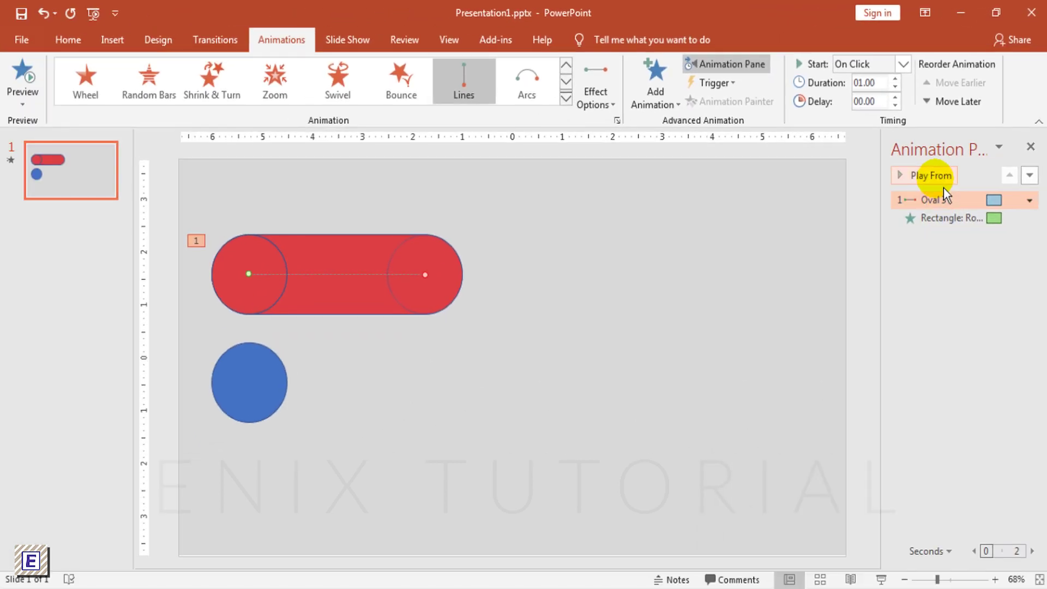
left_click(941, 183)
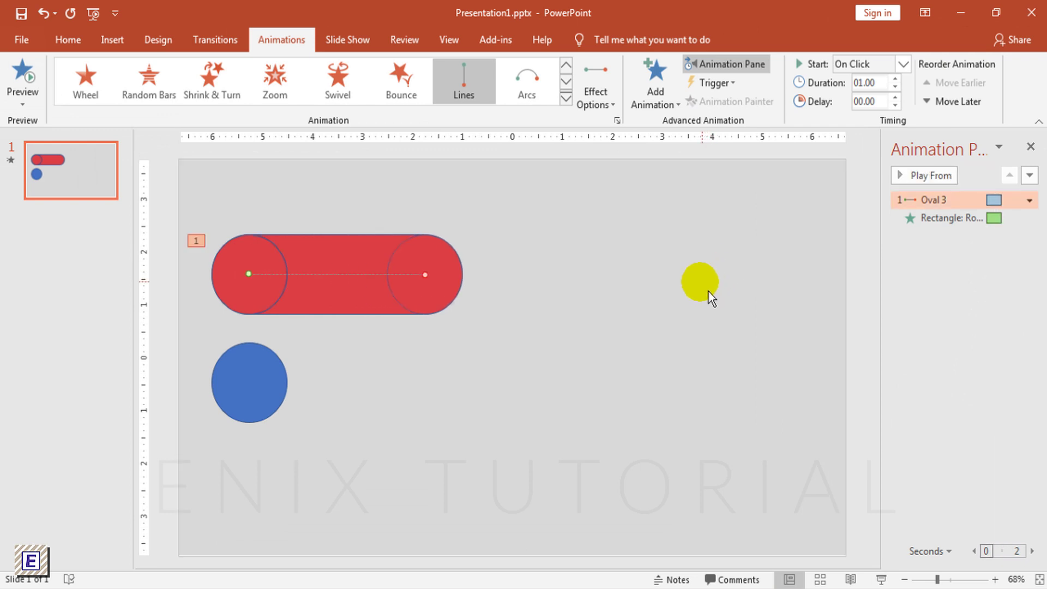
Step: Remove the outline from the red circle and pill
left_click(669, 316)
left_click_drag(509, 332, 179, 201)
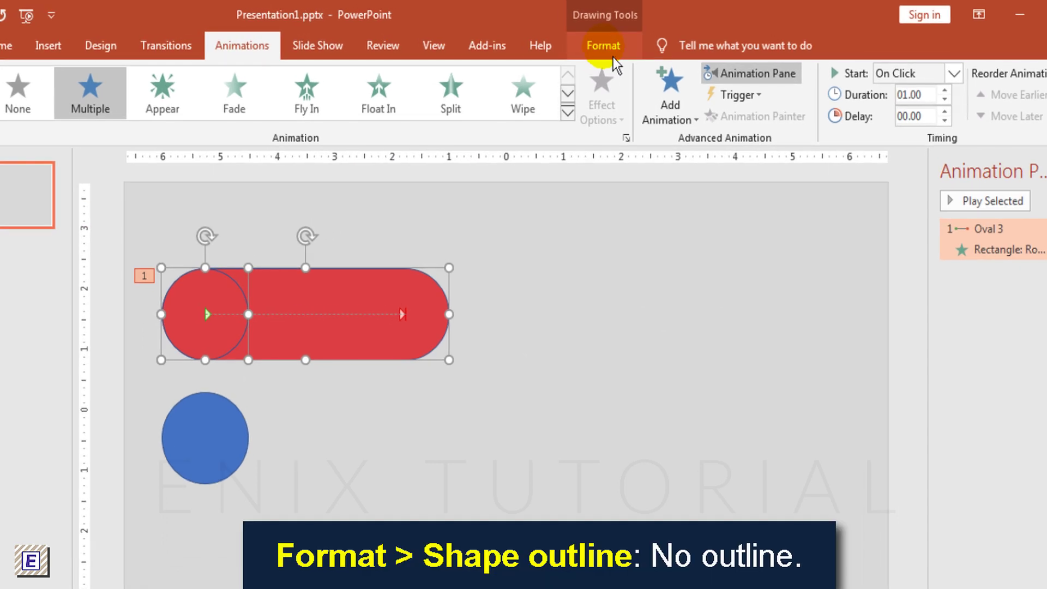
left_click(608, 49)
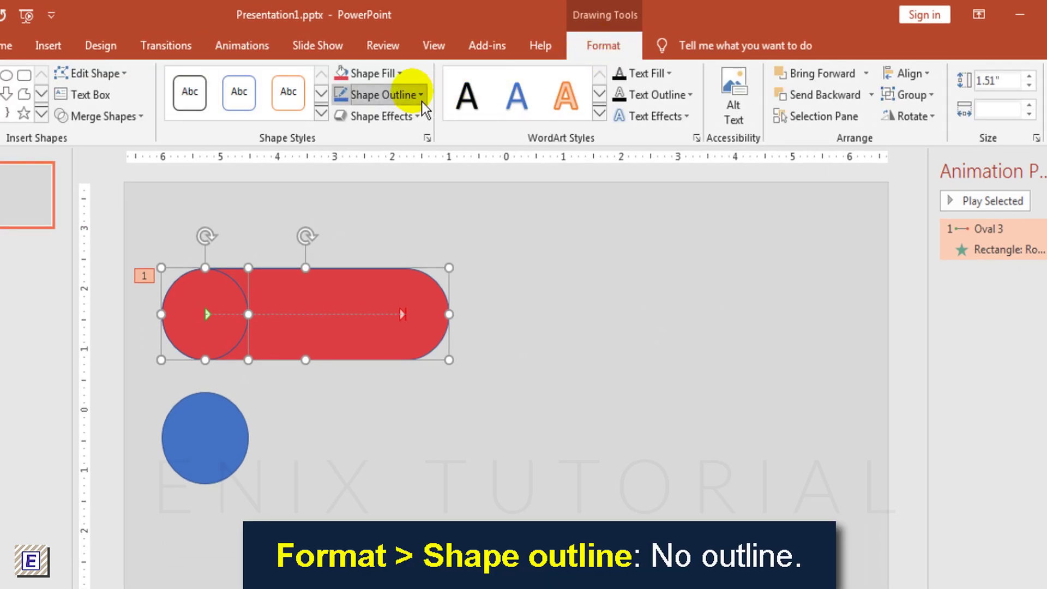
left_click(421, 97)
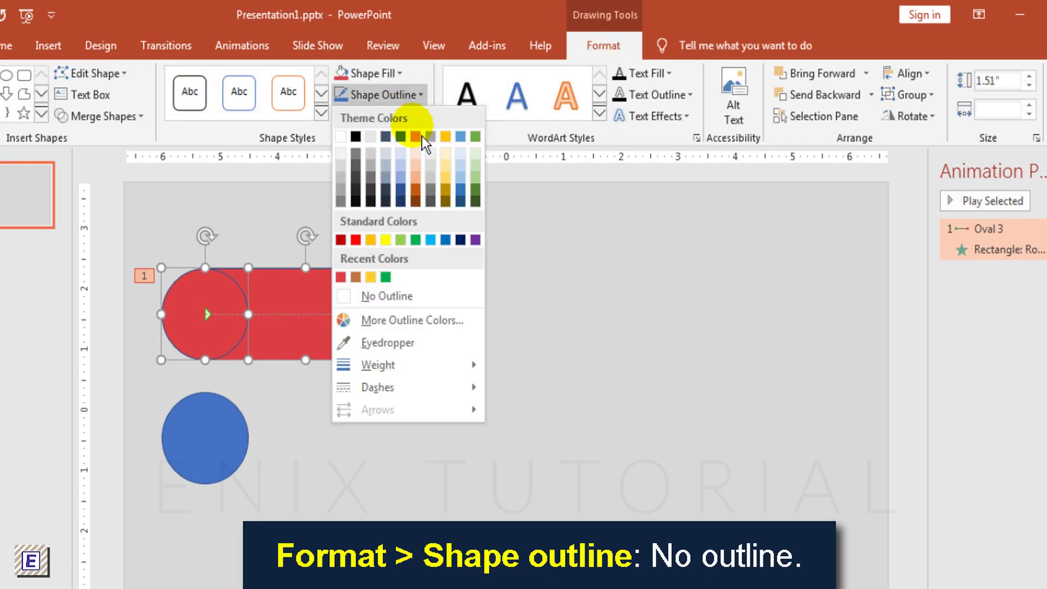
left_click(422, 296)
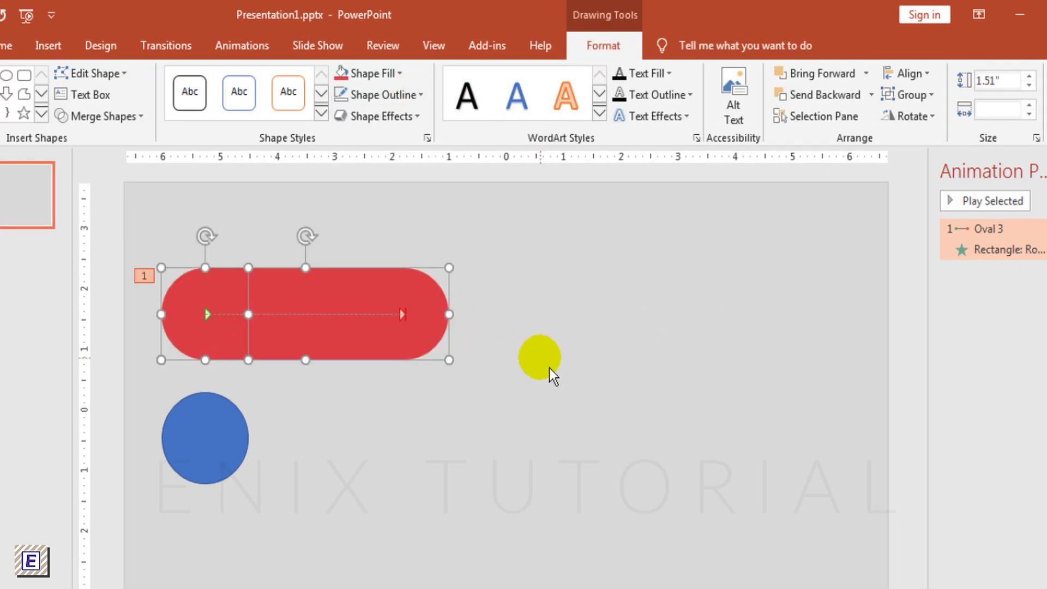
left_click(549, 368)
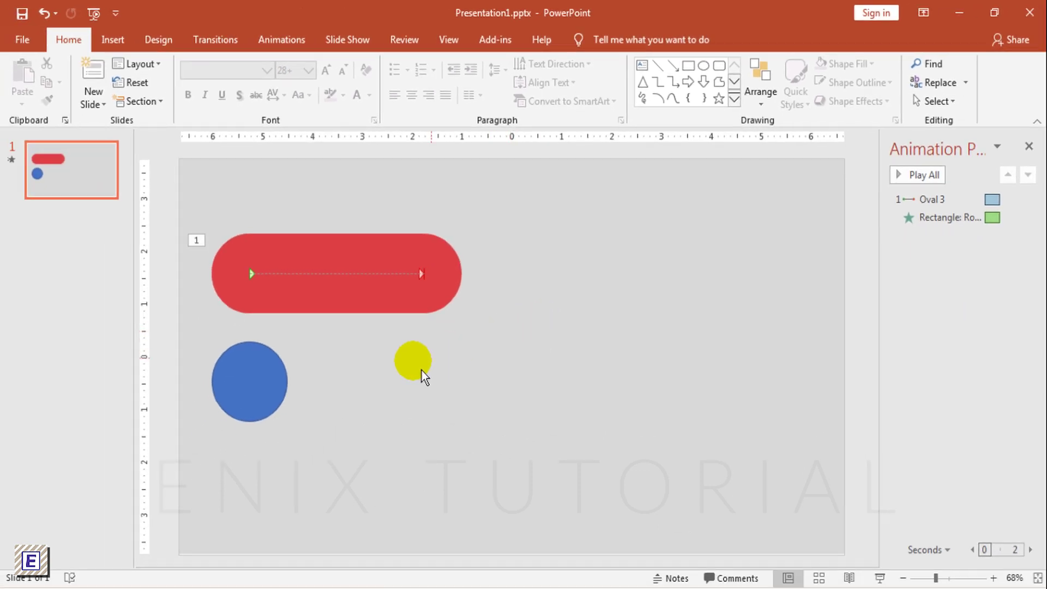
Step: Give the lower blue circle an outer drop shadow
left_click(263, 398)
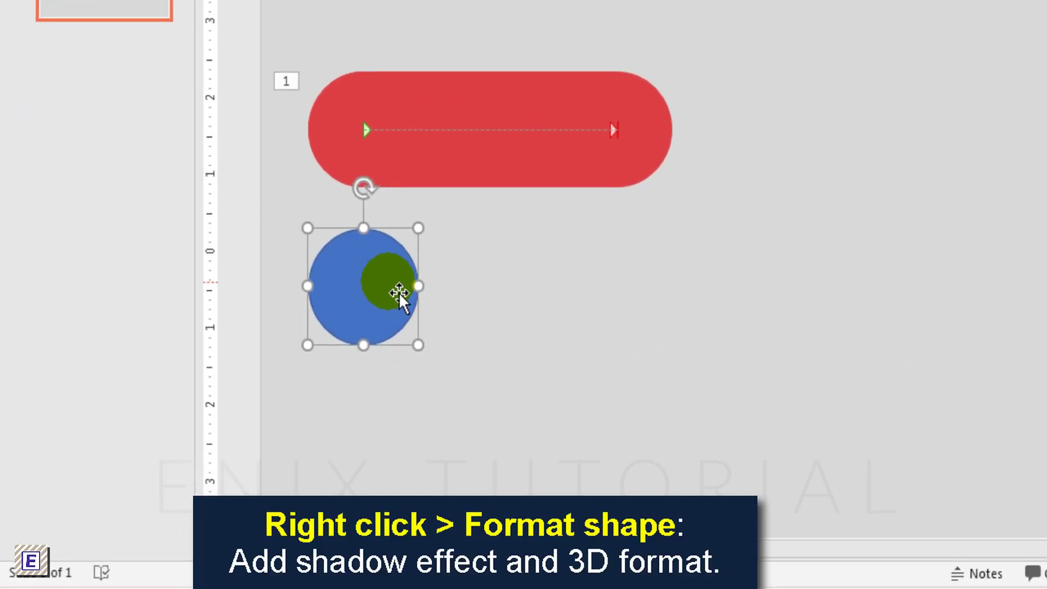
right_click(391, 283)
left_click(451, 226)
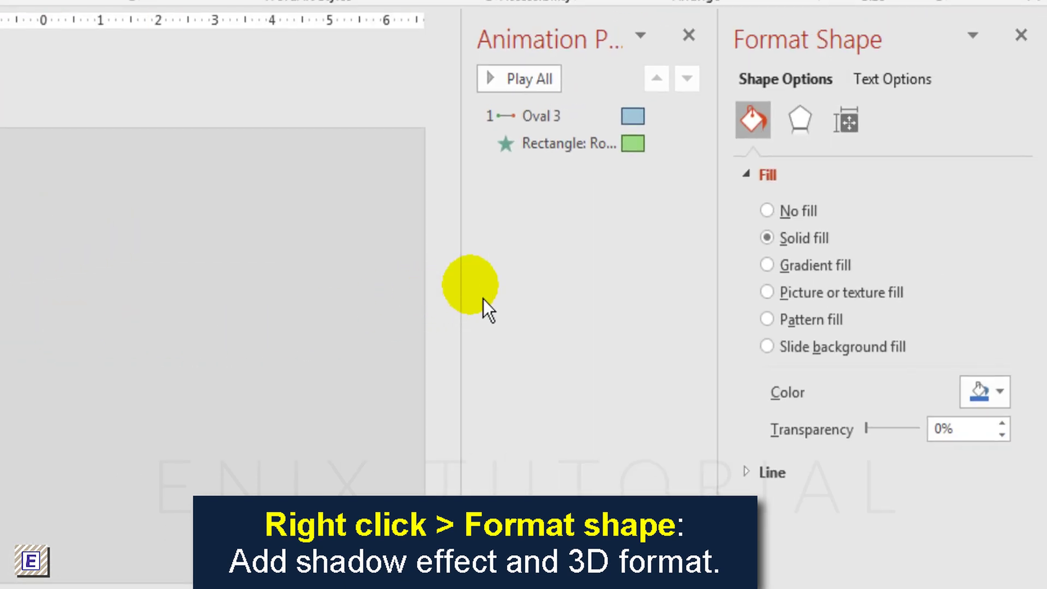
left_click(811, 132)
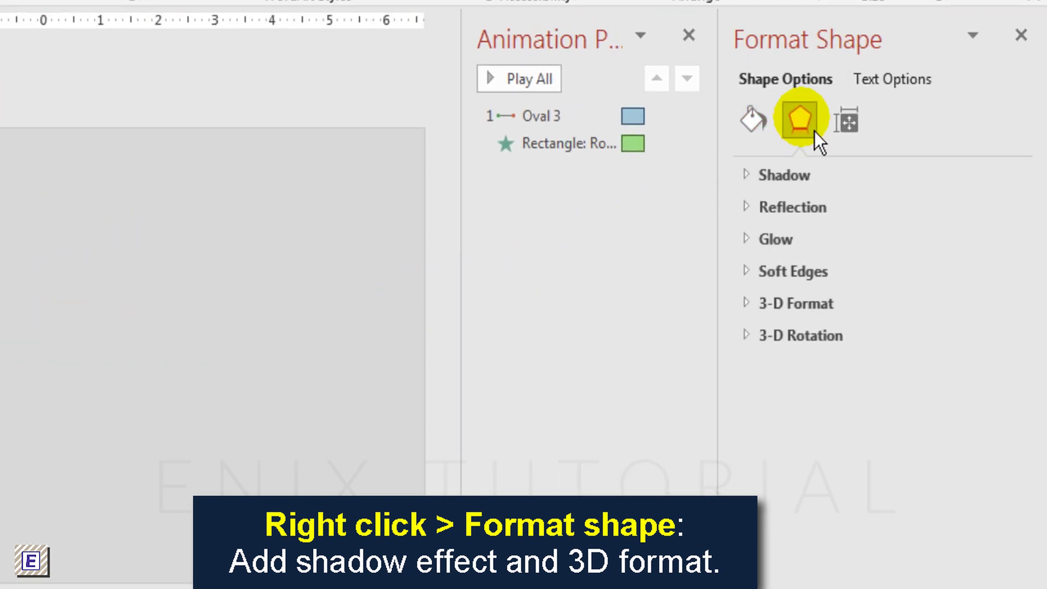
left_click(753, 183)
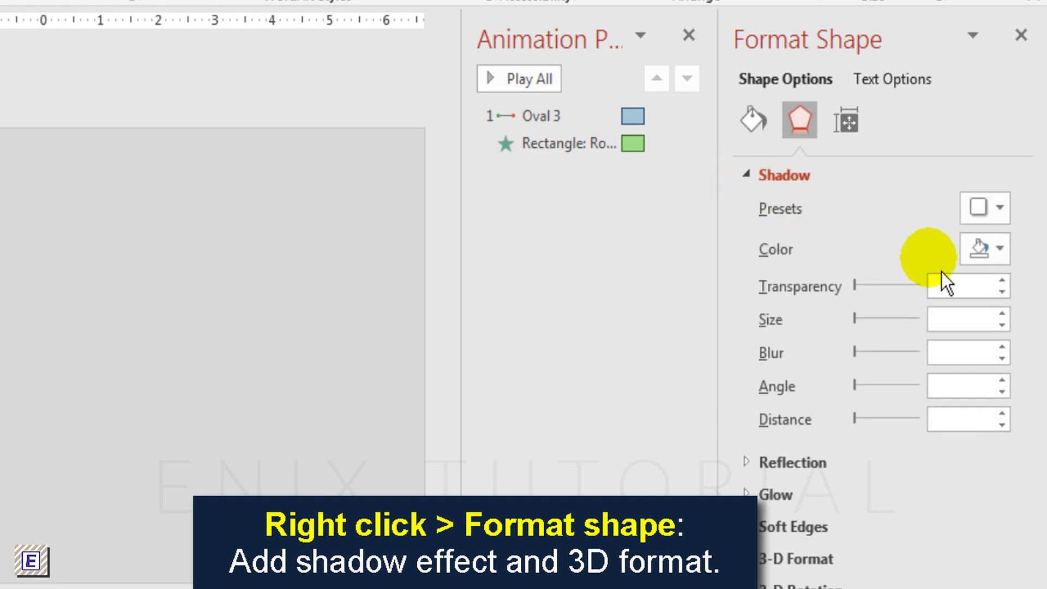
left_click(994, 223)
left_click(880, 386)
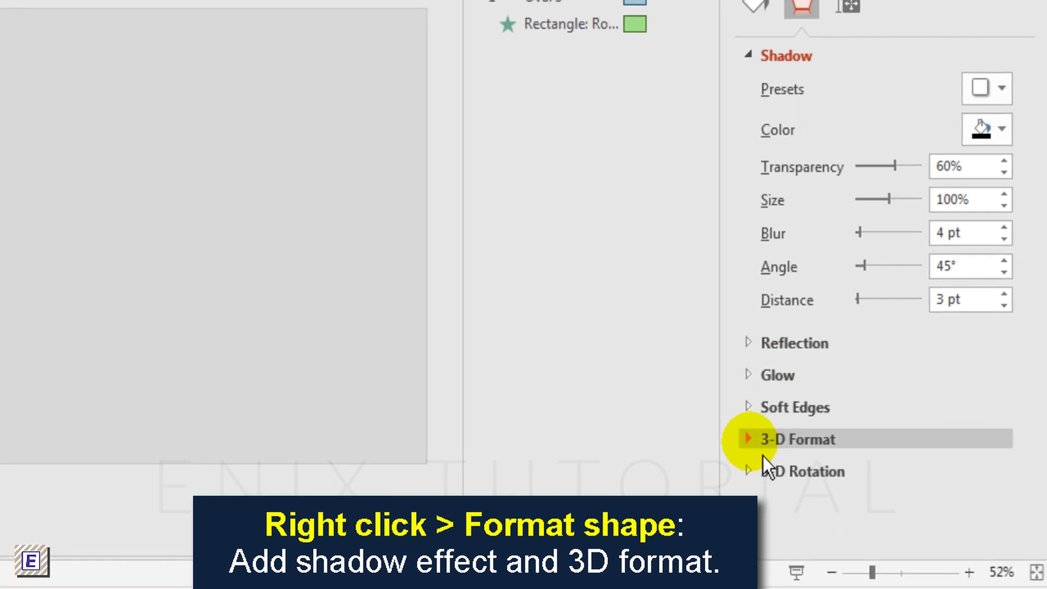
Step: Set the blue circle's top bevel to 12 pt wide and 14 pt high
left_click(763, 453)
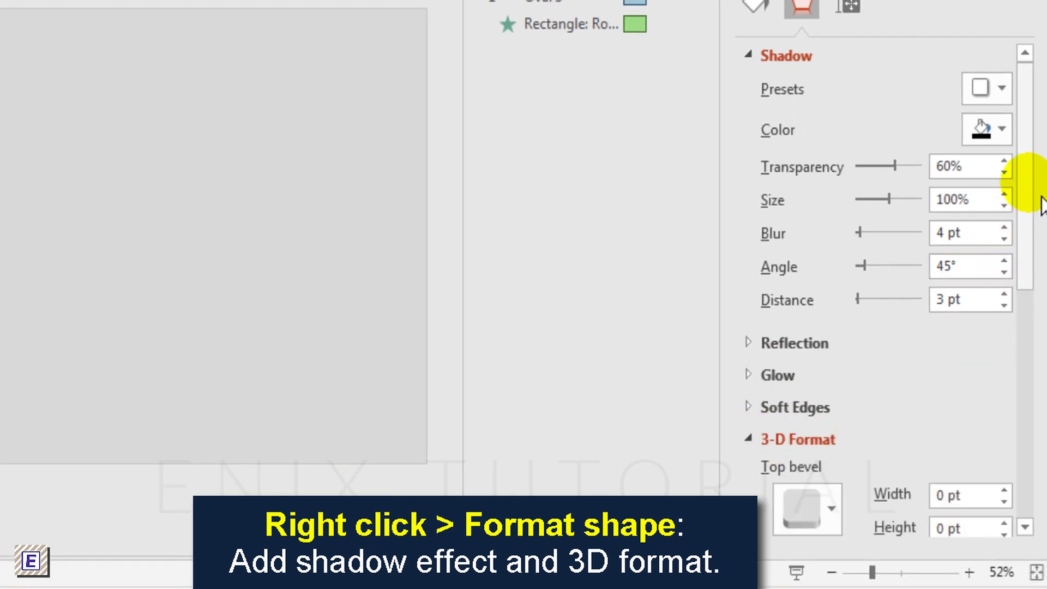
left_click_drag(1040, 198, 1039, 358)
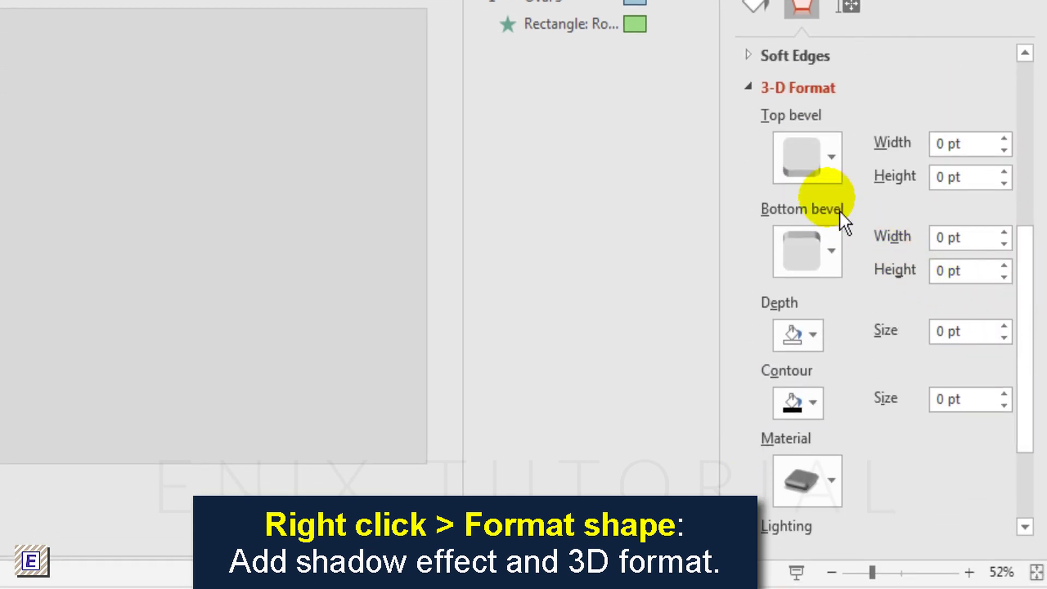
left_click(827, 176)
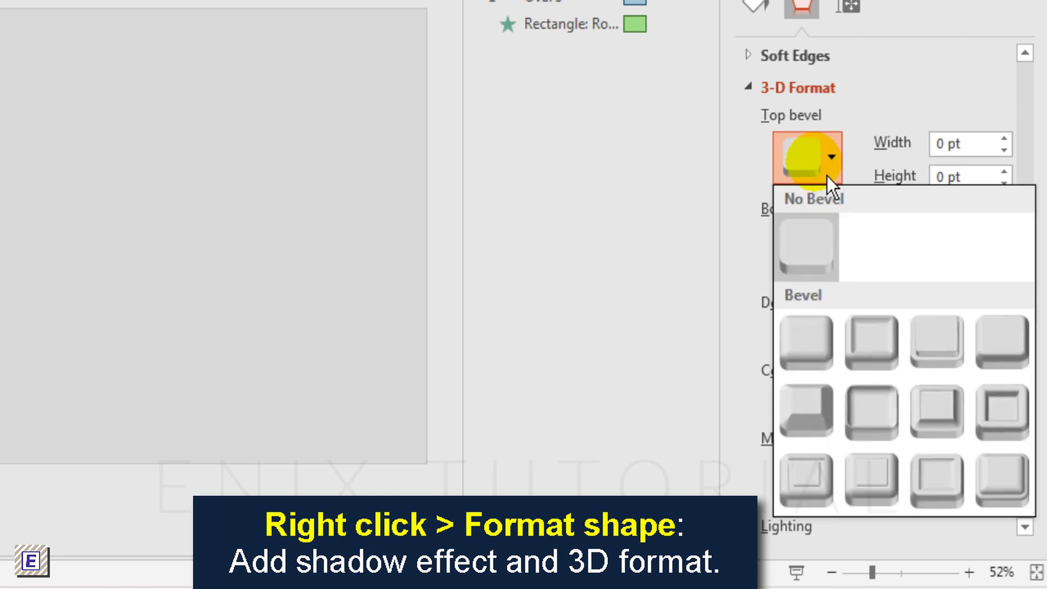
left_click(878, 417)
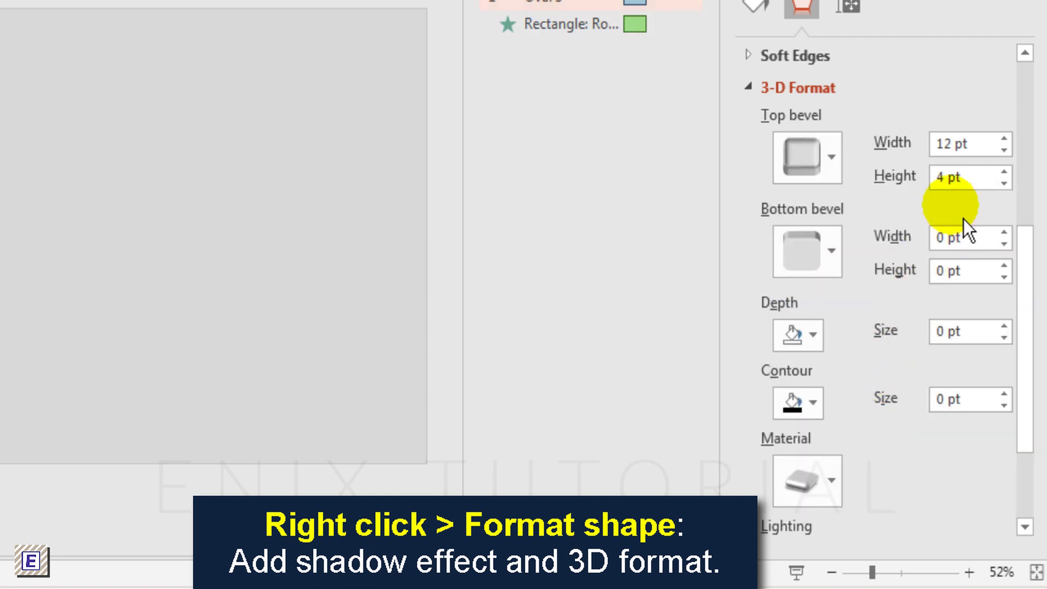
left_click(920, 195)
type("1")
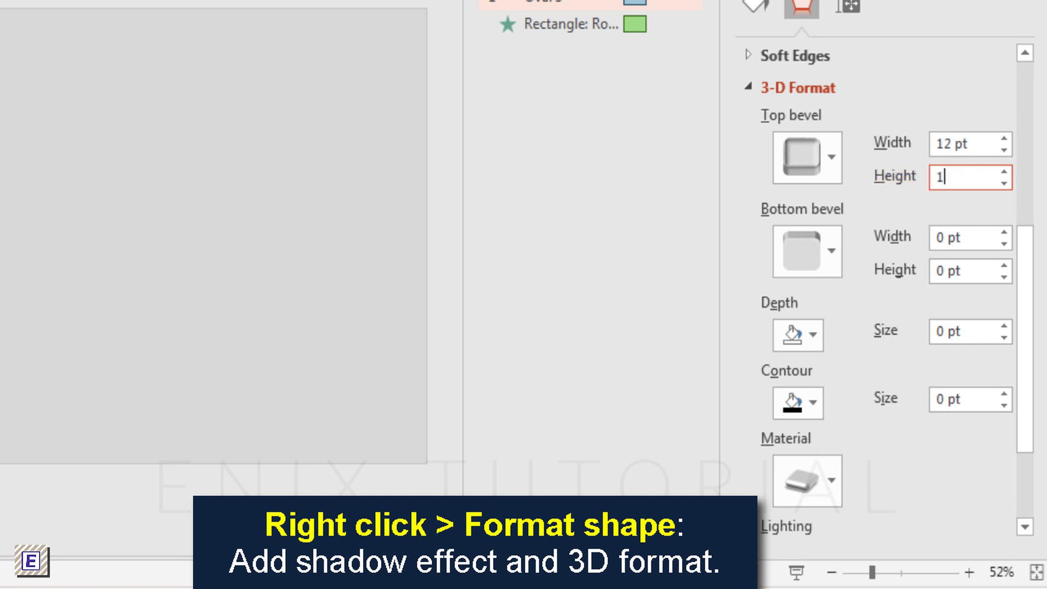
type("4")
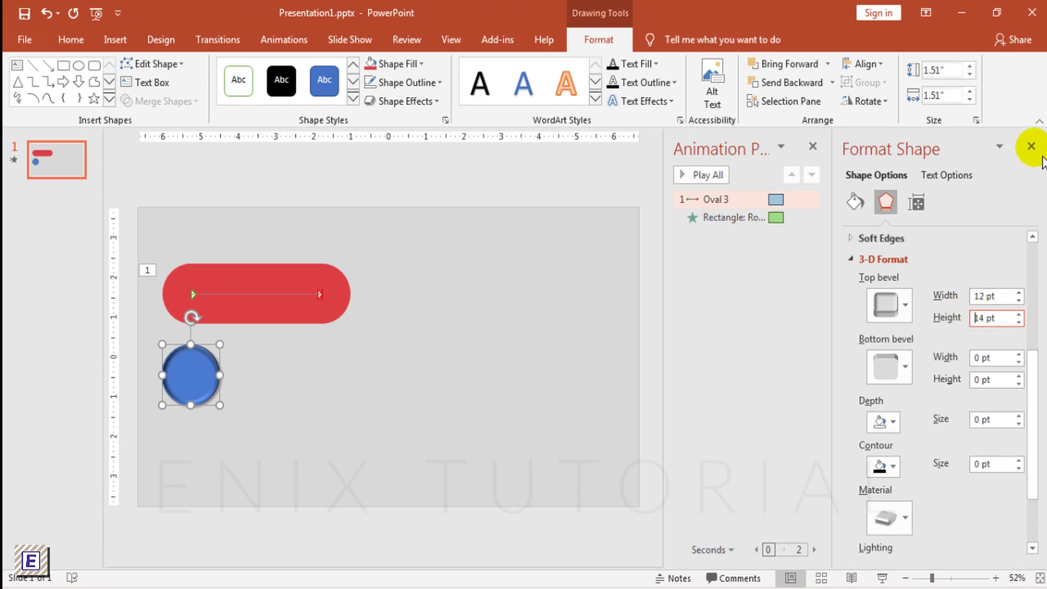
Step: Fill the beveled circle pale blue and move it onto the red bar's left end
left_click(1031, 146)
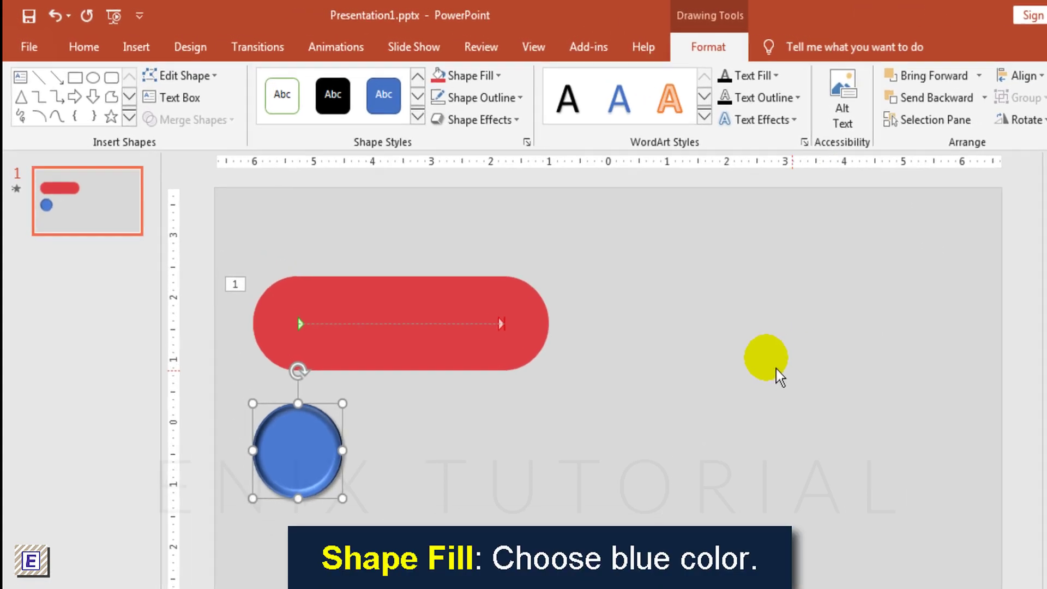
left_click(504, 86)
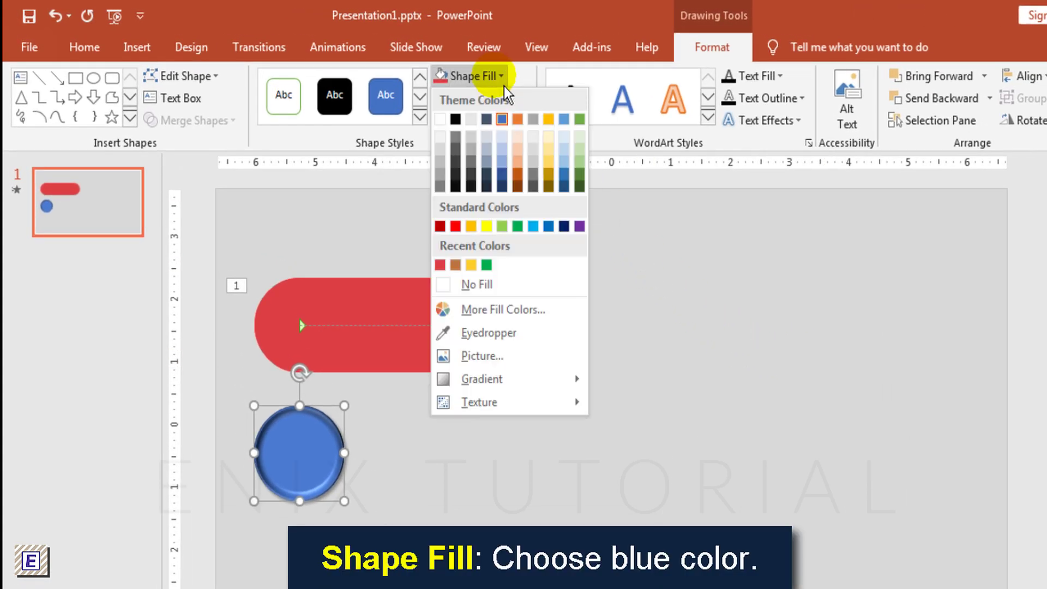
left_click(567, 158)
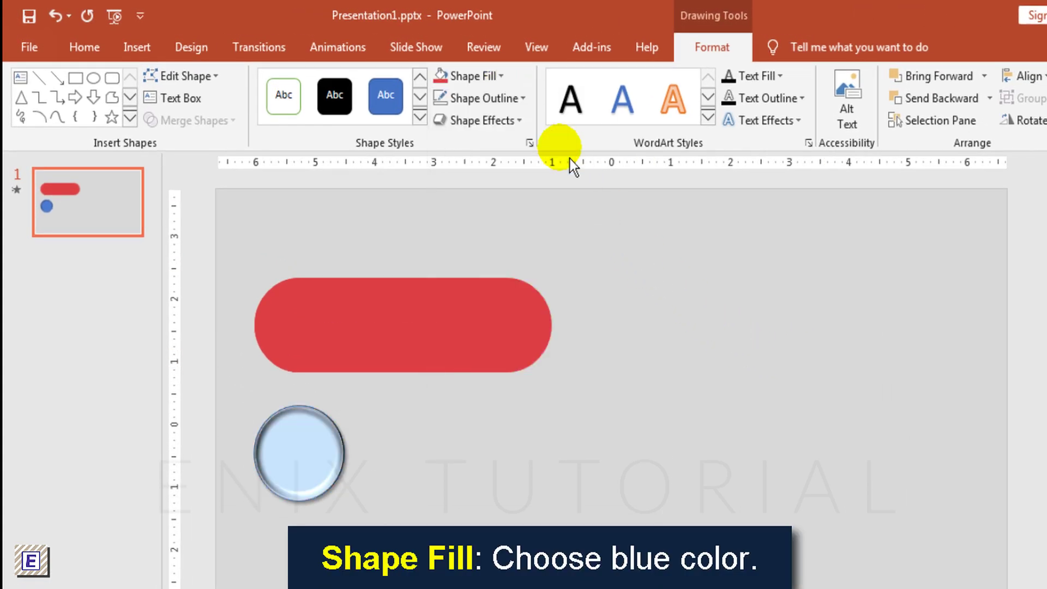
left_click_drag(315, 469, 315, 341)
left_click(584, 489)
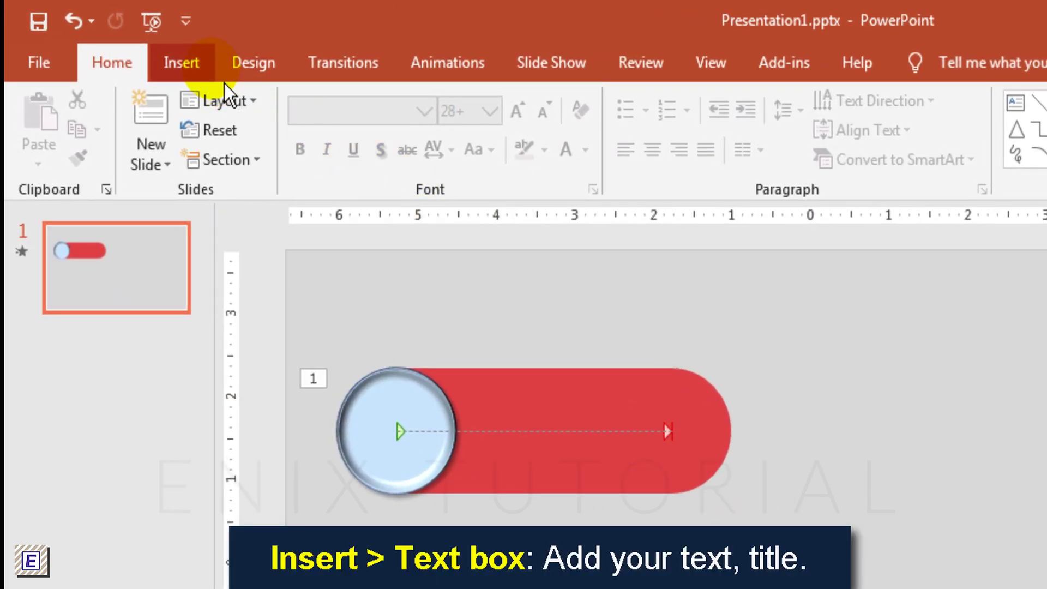
Step: Add a text box inside the light blue circle containing the number 1
left_click(203, 65)
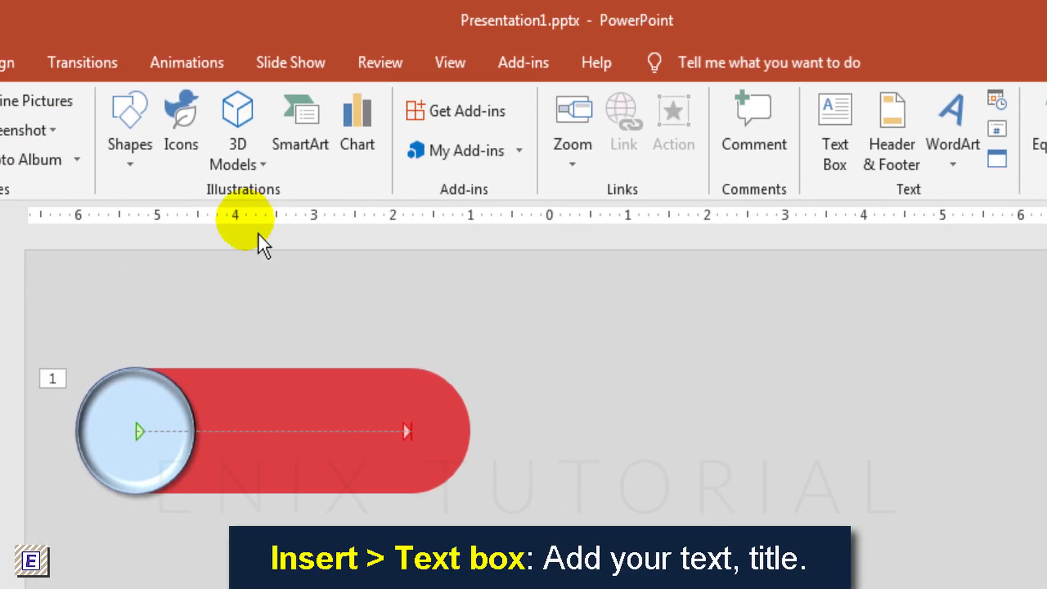
left_click(820, 141)
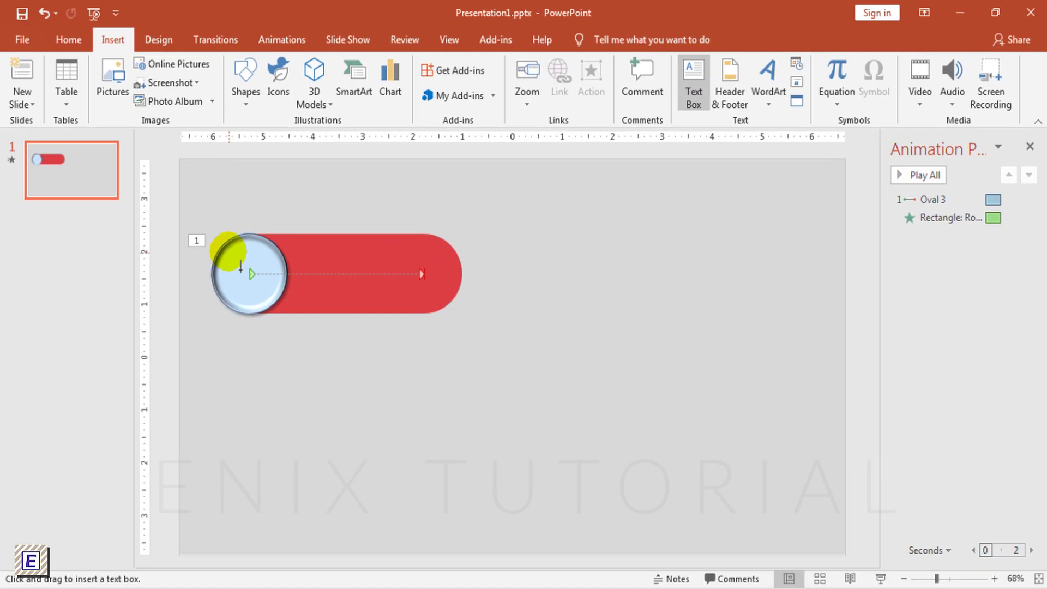
left_click_drag(229, 249, 267, 292)
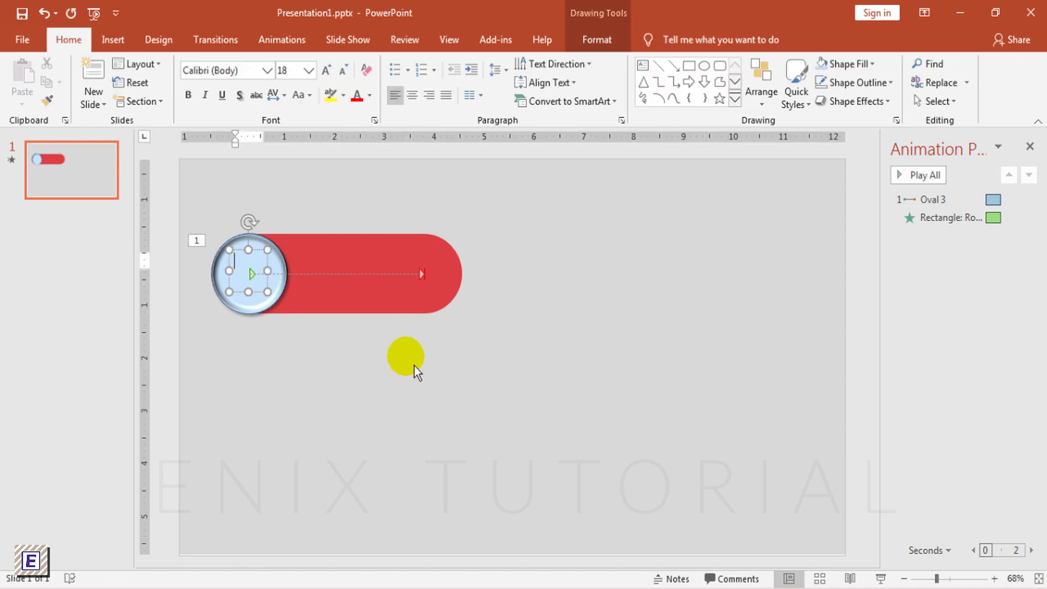
type("1")
Step: Format the number as bold Montserrat at 54 pt
key("ctrl+a")
left_click(233, 69)
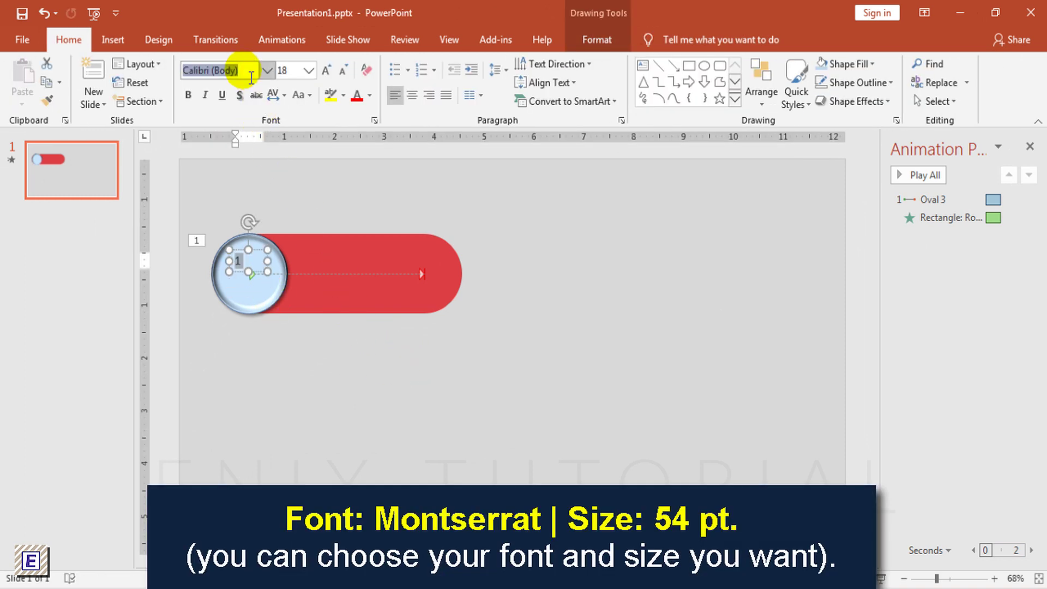
type("Mont")
key("Return")
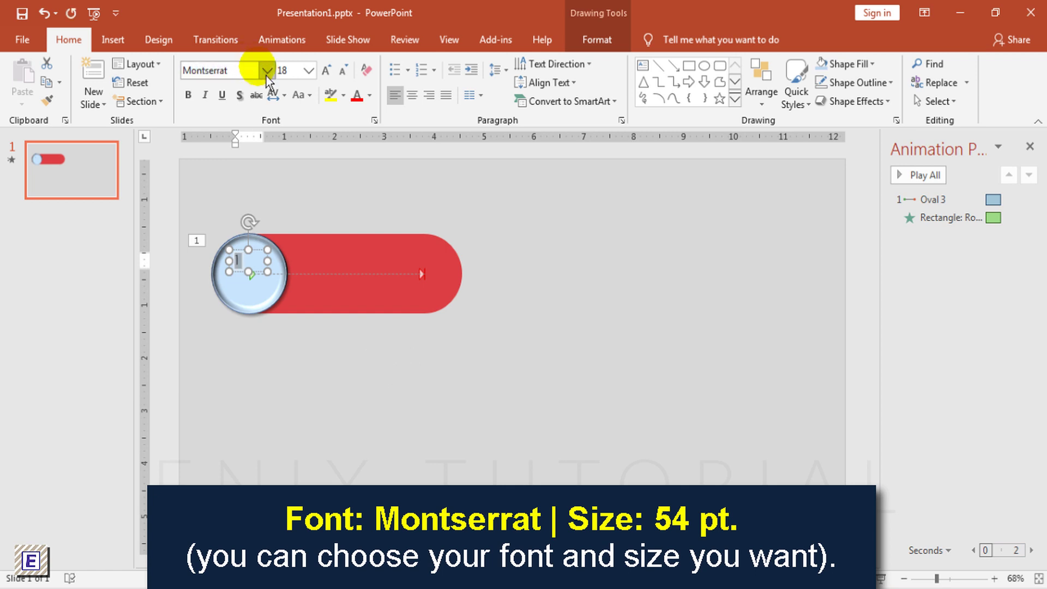
left_click(192, 99)
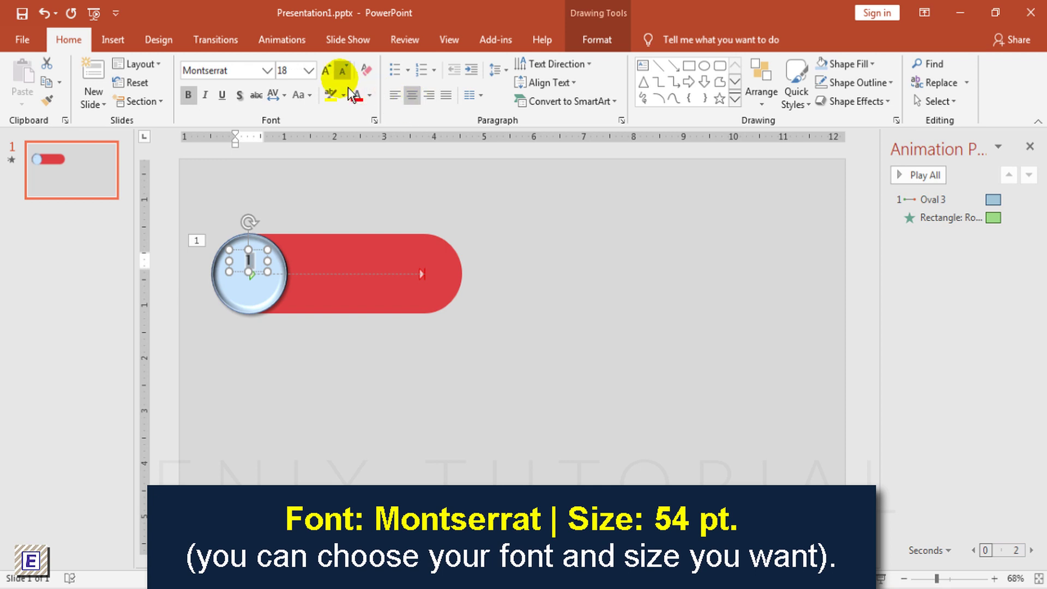
left_click(326, 71)
left_click(326, 70)
left_click(326, 71)
left_click(326, 71)
left_click(326, 71)
left_click(326, 71)
left_click(326, 71)
left_click(326, 71)
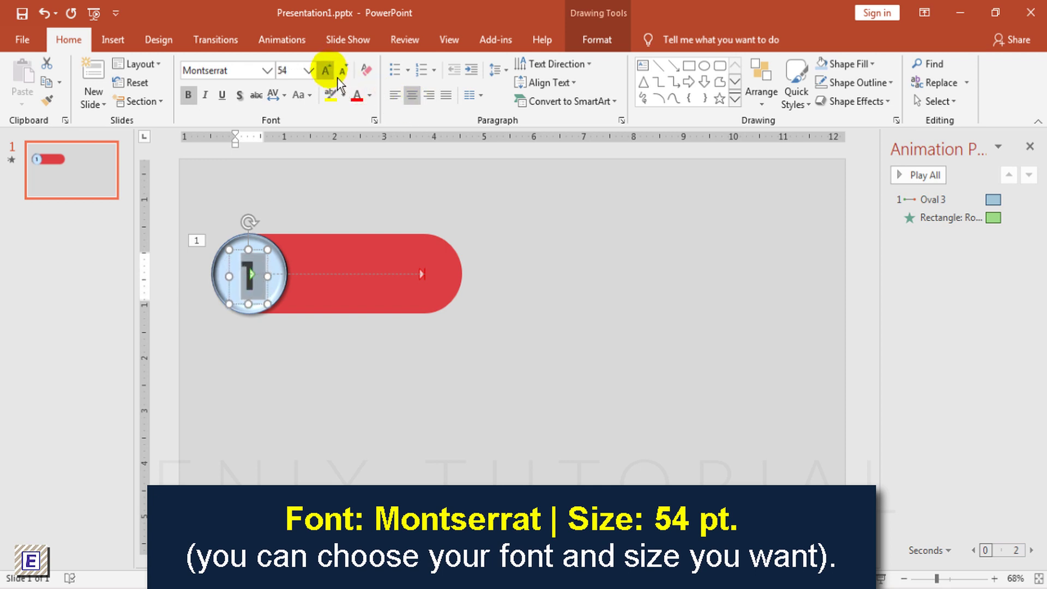
left_click(401, 381)
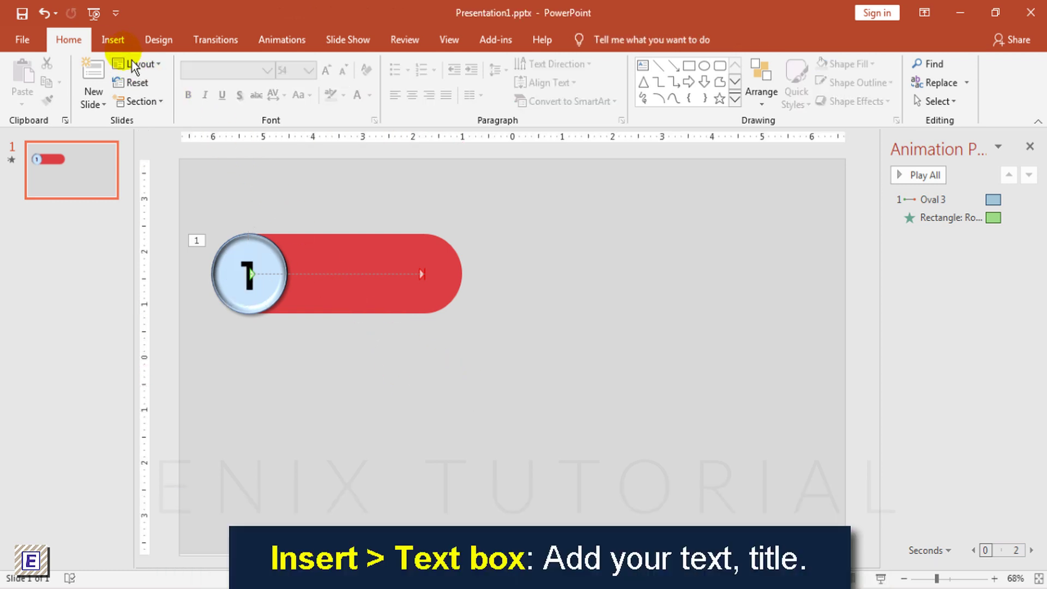
Step: Place a text box across the red bar reading 'Insert your text, title in here'
left_click(113, 39)
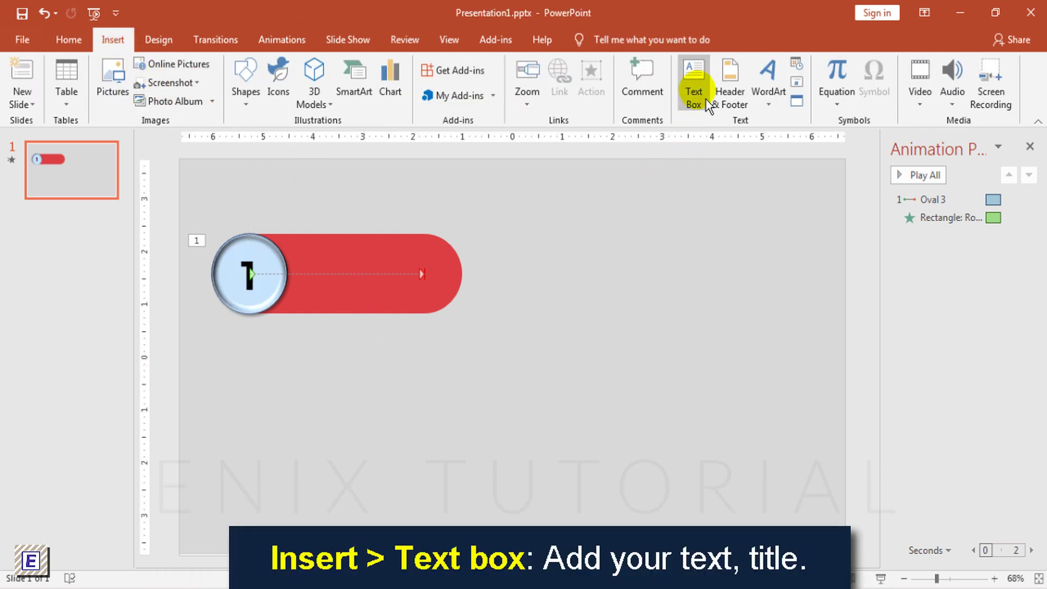
left_click(693, 81)
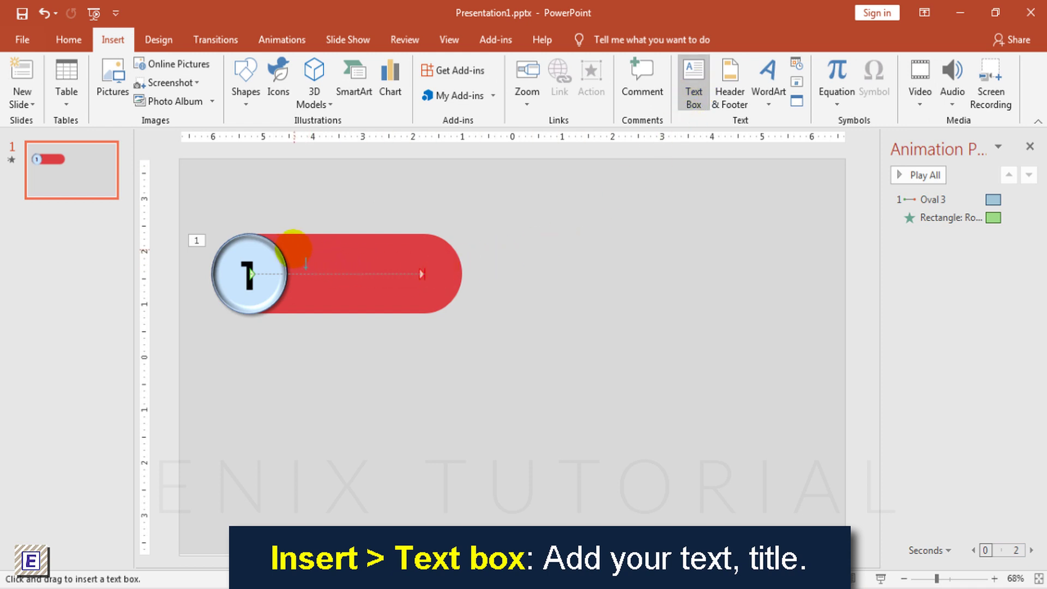
left_click_drag(296, 249, 436, 292)
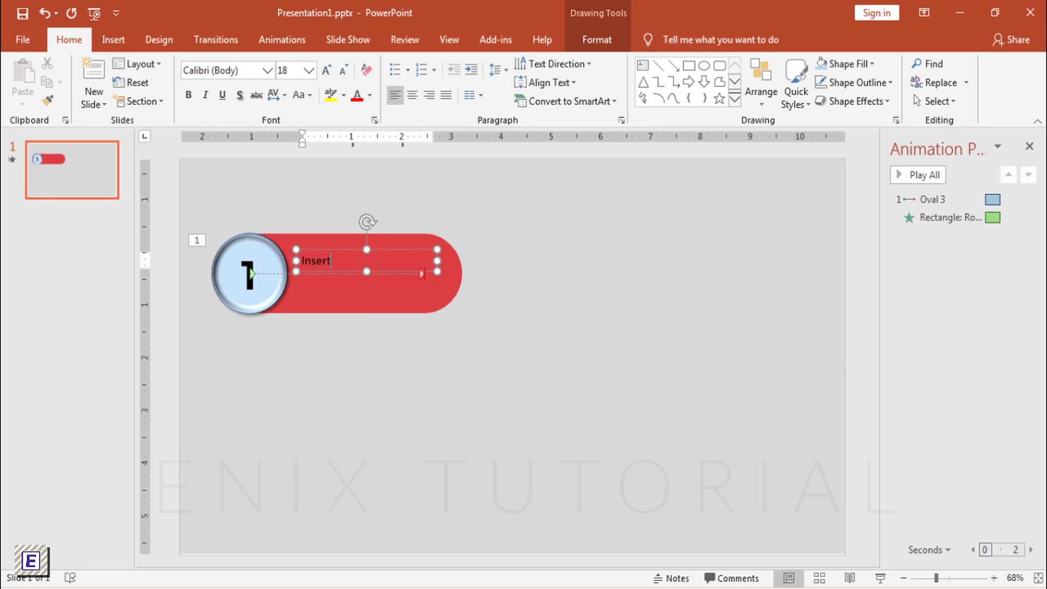
type("here")
Step: Make the caption white, centred and 20 pt, positioned on the red bar
key("ctrl+a")
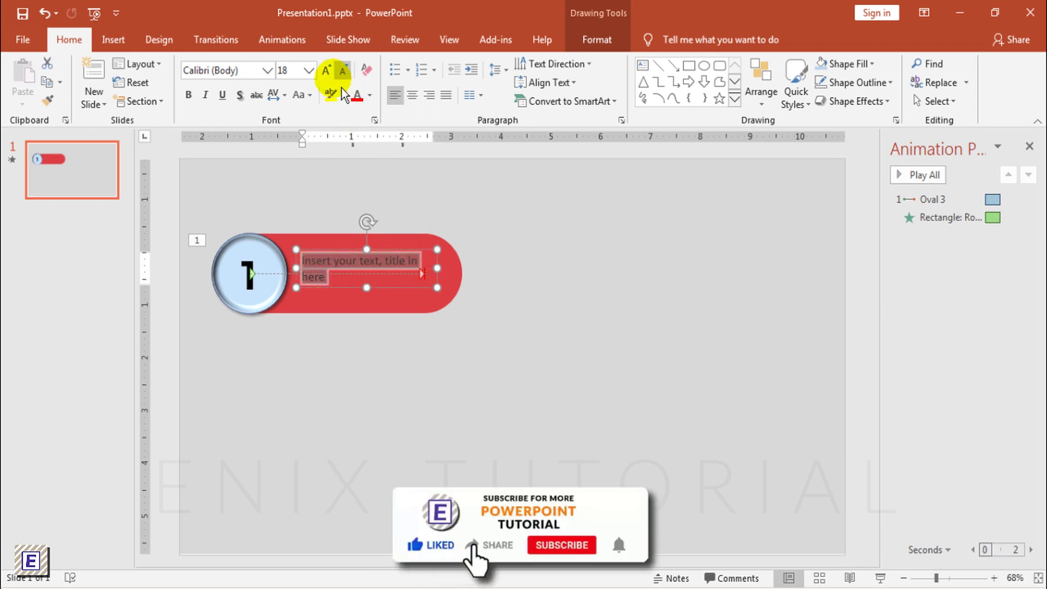
left_click(330, 74)
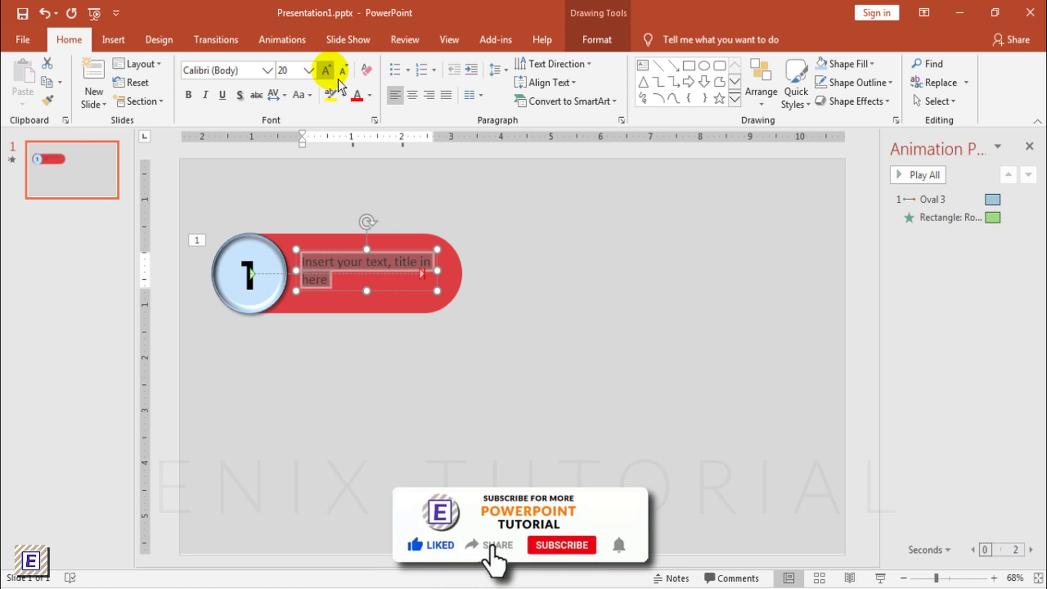
left_click(369, 96)
left_click(356, 132)
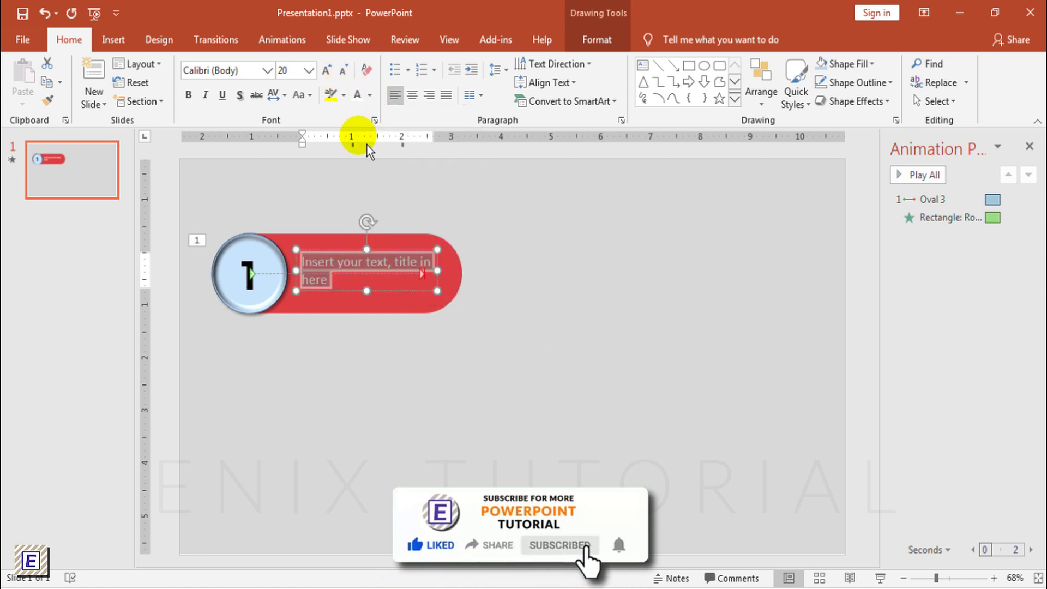
left_click(411, 96)
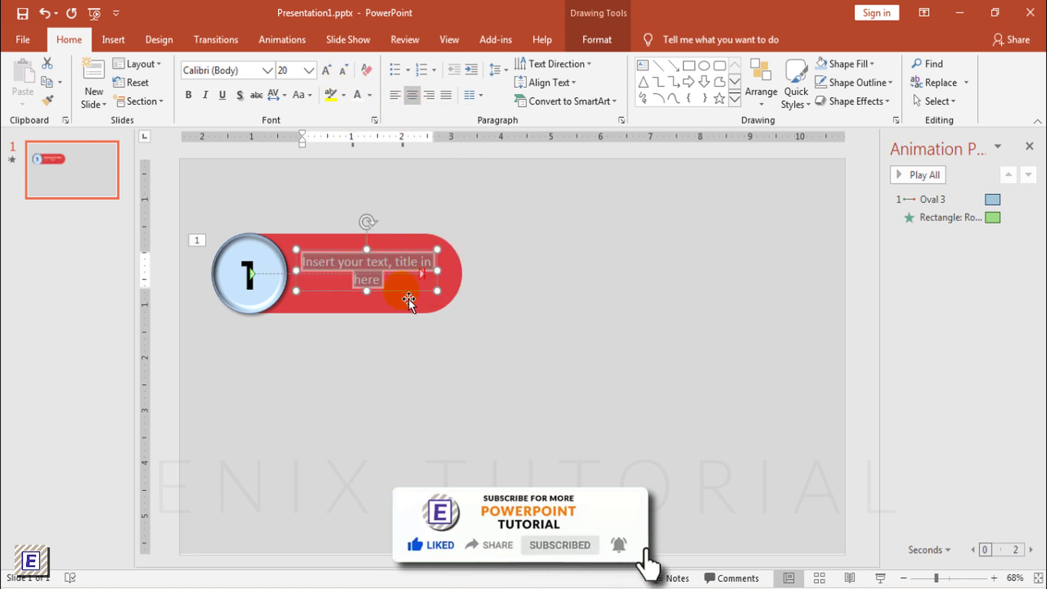
left_click_drag(411, 299, 401, 307)
Step: Give the caption text box a Wipe entrance from the left
left_click(456, 349)
left_click(371, 277)
left_click(390, 303)
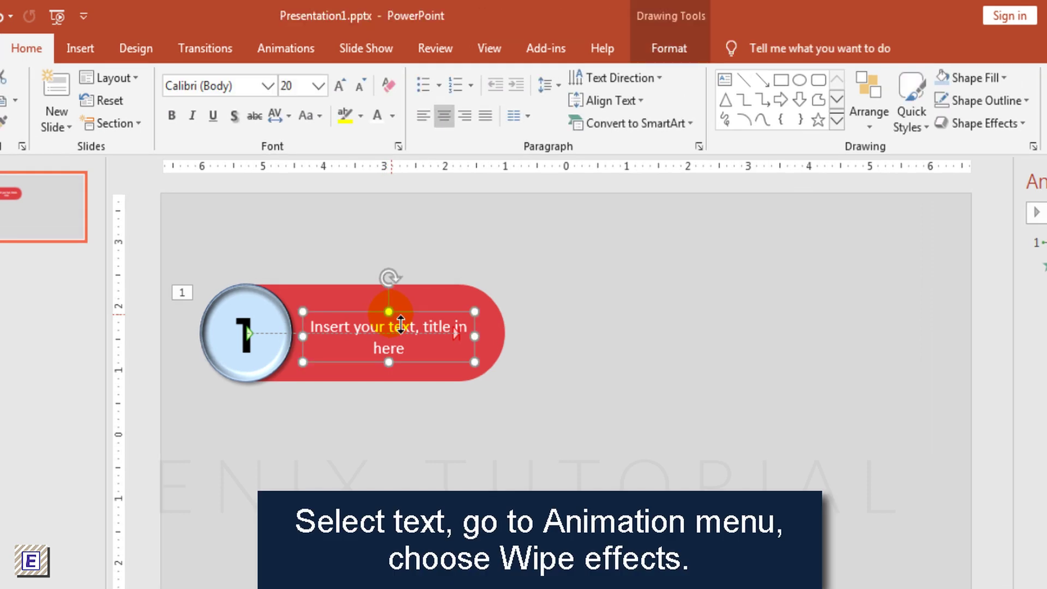
left_click(315, 59)
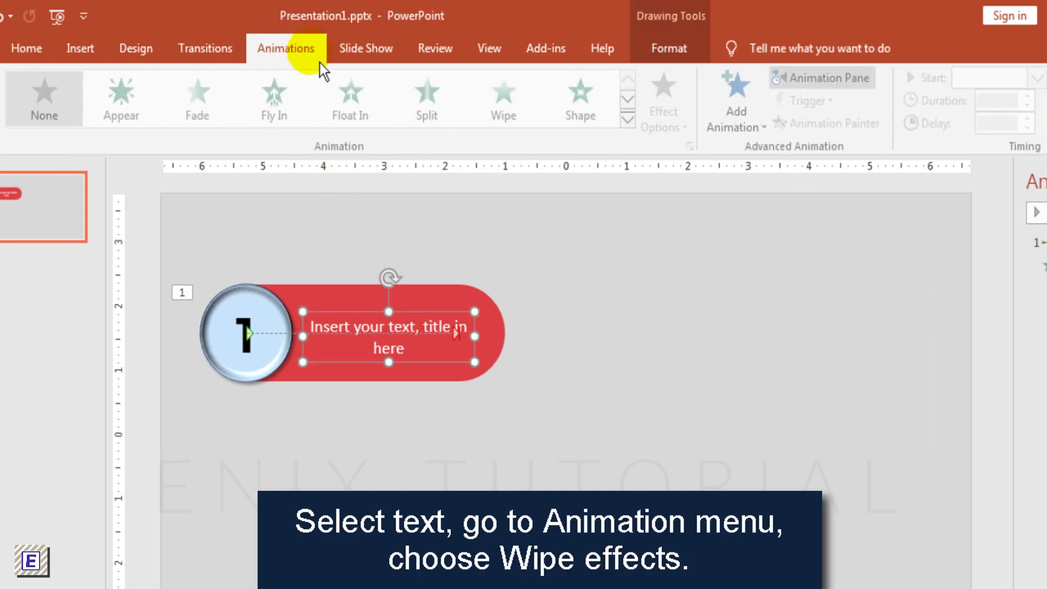
left_click(519, 126)
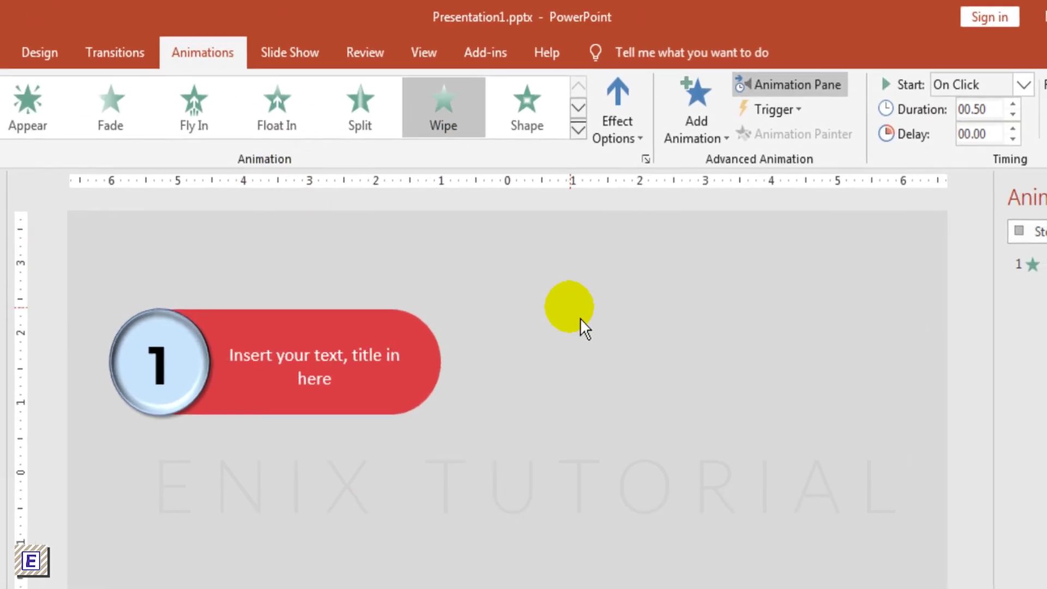
left_click(625, 140)
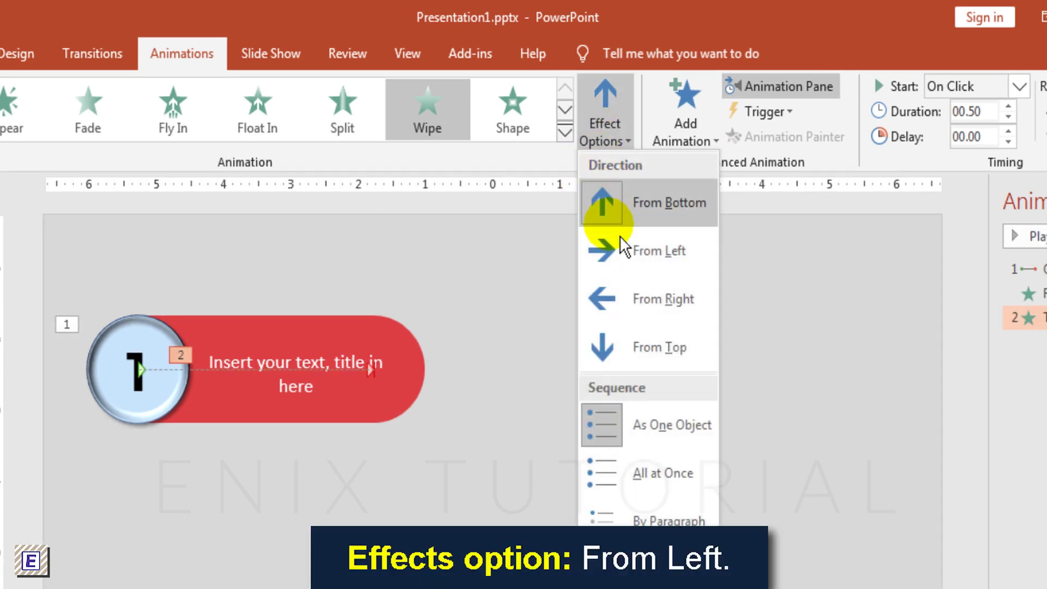
left_click(621, 243)
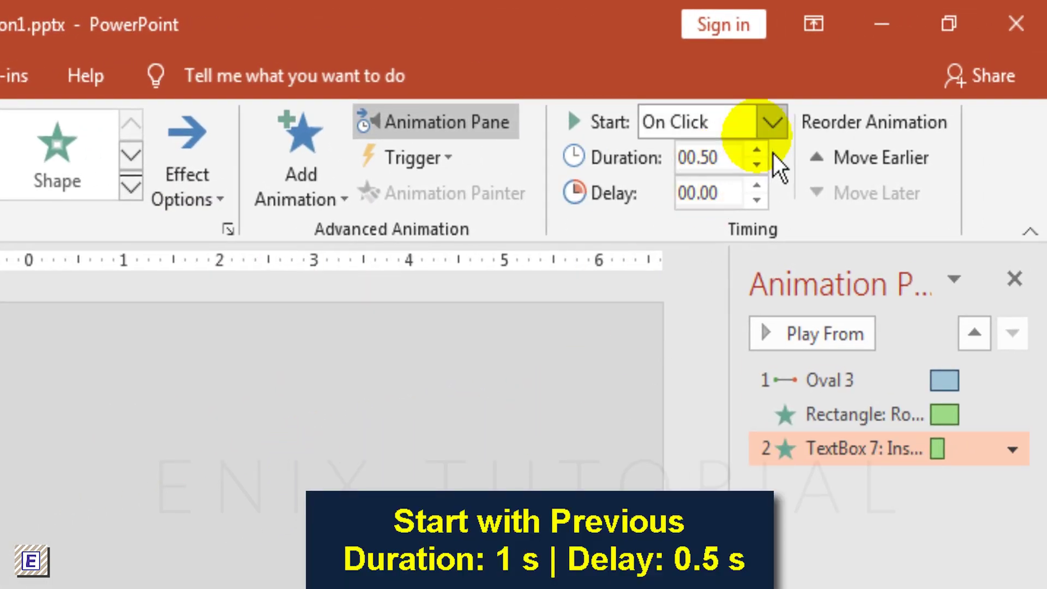
Step: Set the caption to start With Previous after a 0.5 s delay, then preview the animations
left_click(929, 99)
left_click(751, 187)
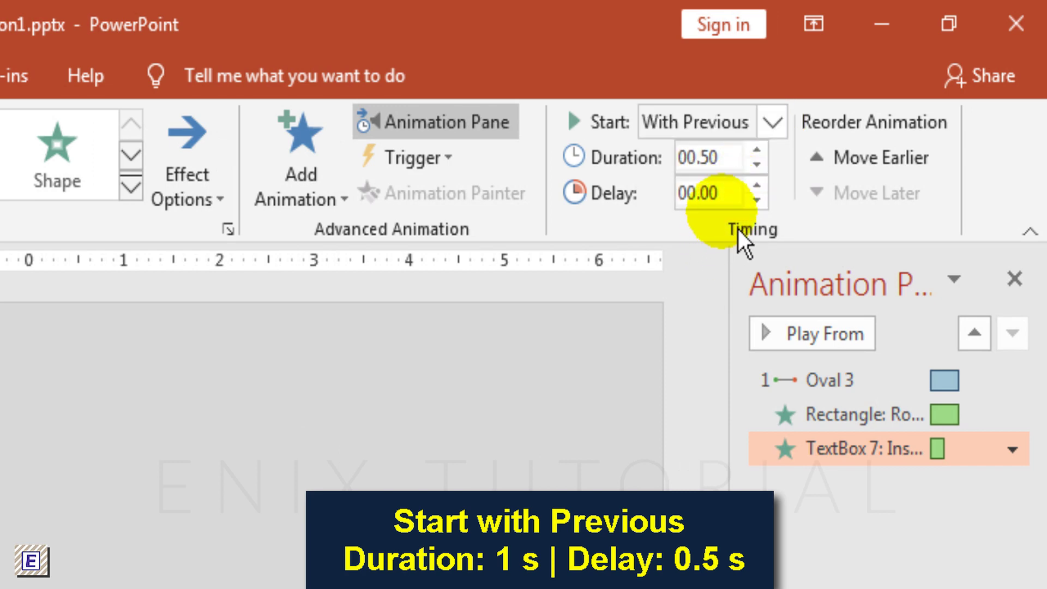
left_click(756, 187)
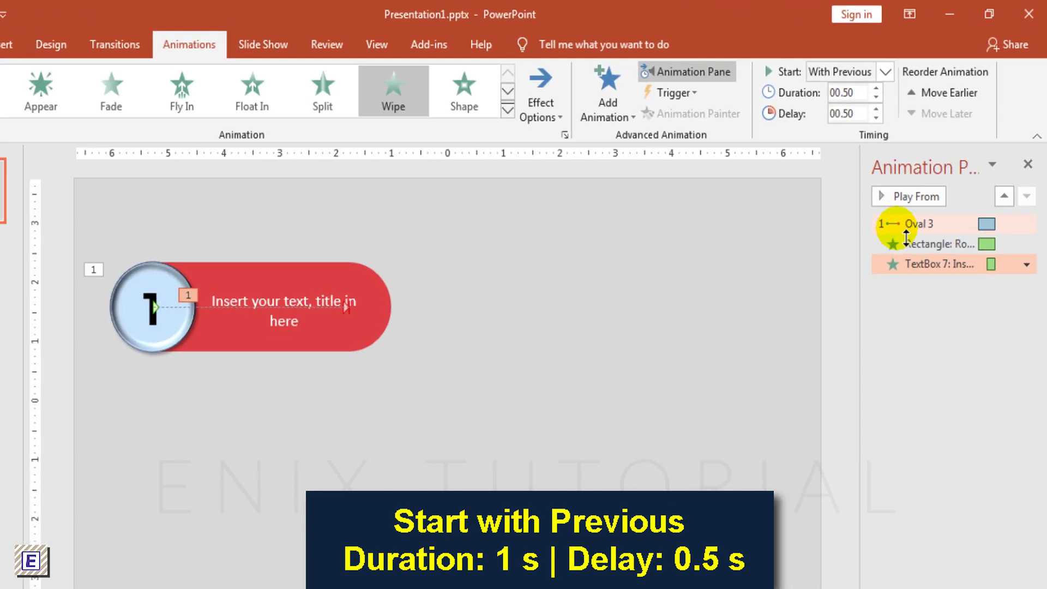
left_click(829, 380)
left_click(931, 179)
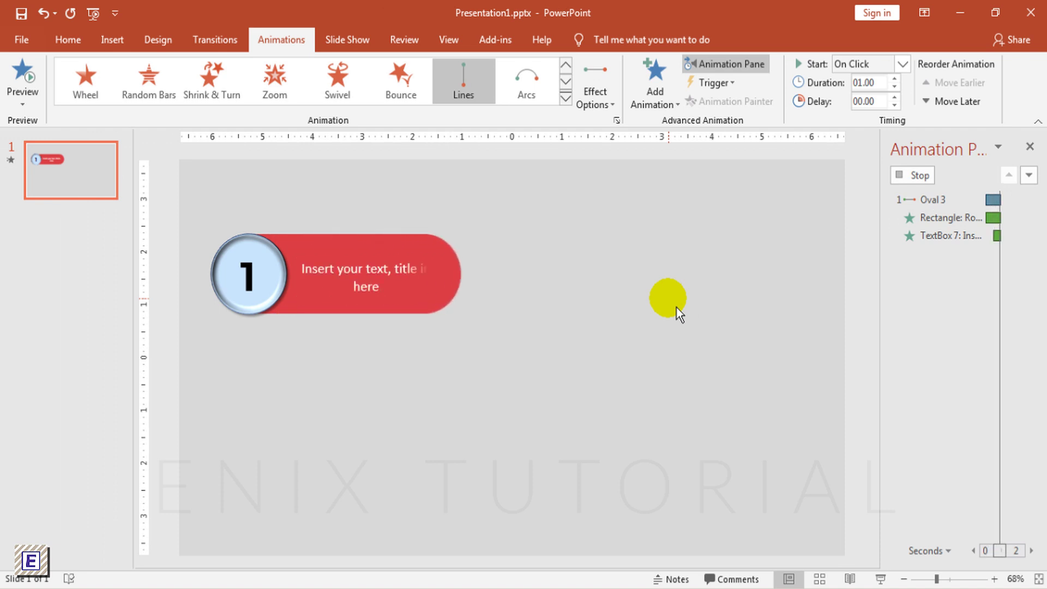
left_click(606, 349)
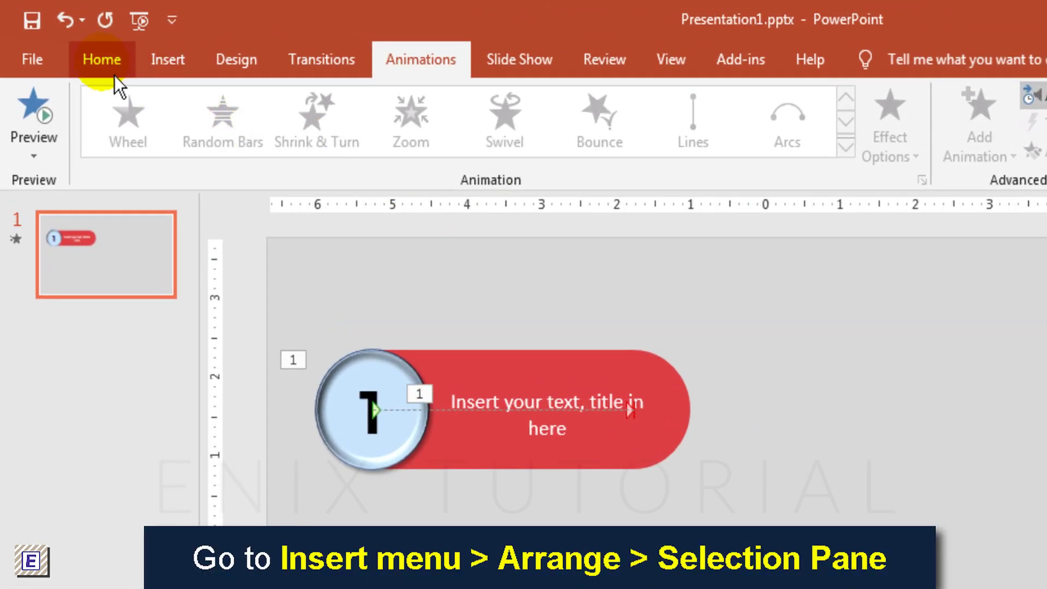
Step: Close the Animation Pane and rename the rounded banner shape to 'Change color 1' in the Selection Pane
left_click(101, 59)
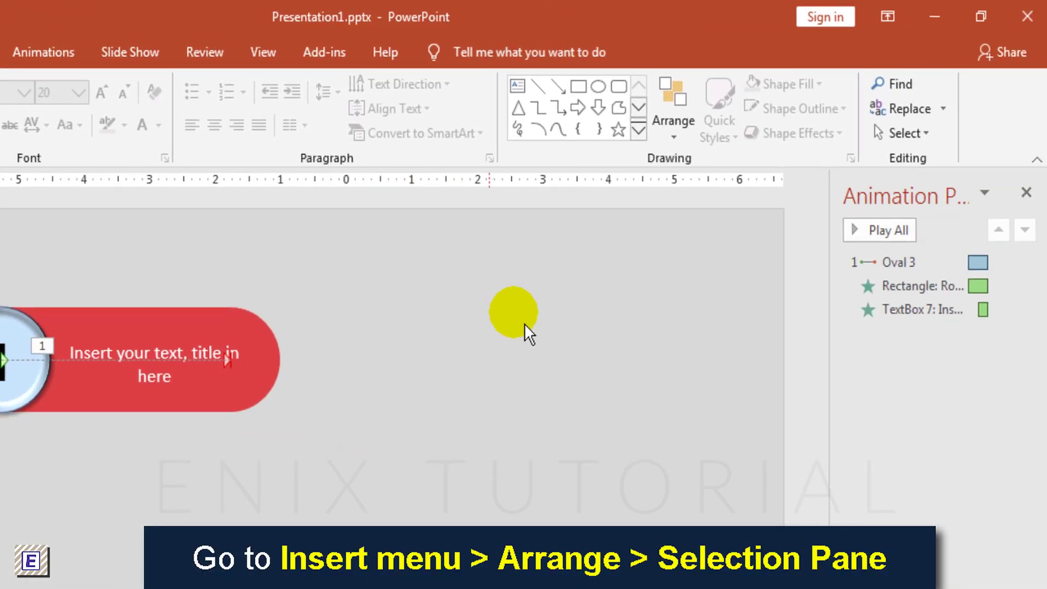
left_click(681, 143)
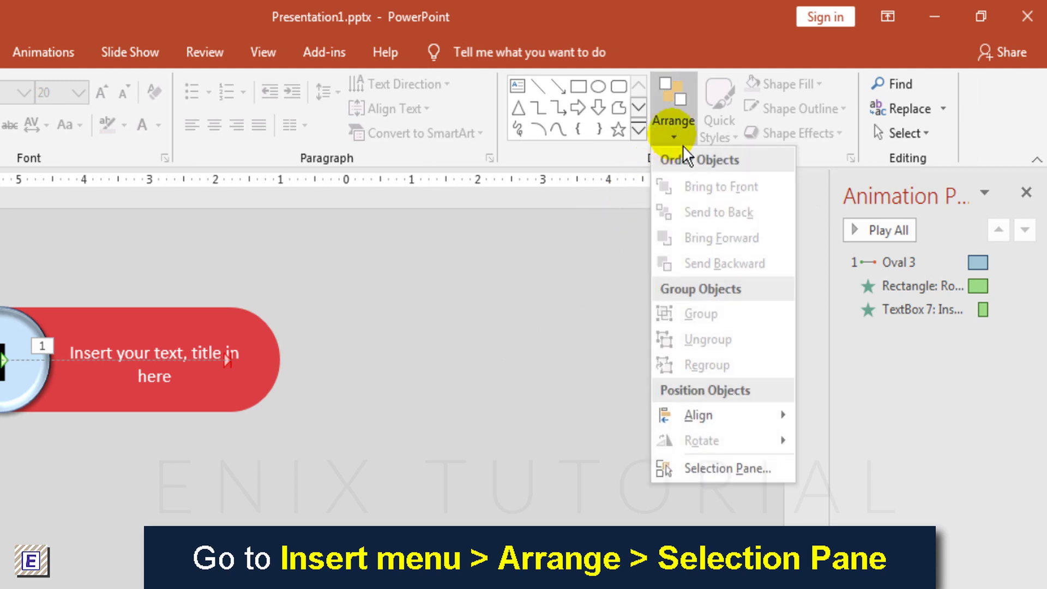
left_click(700, 468)
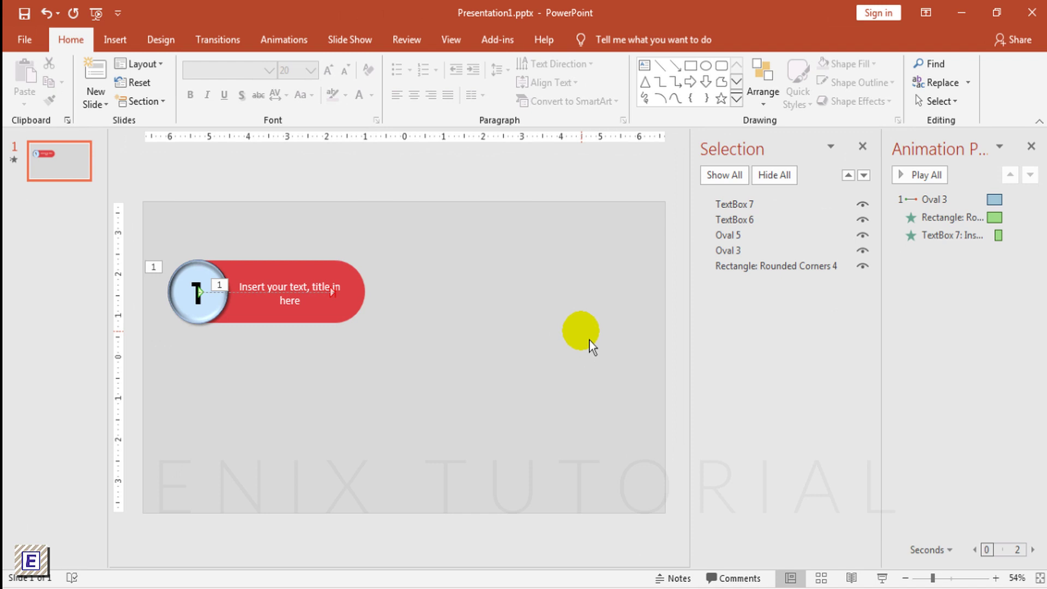
left_click(1030, 146)
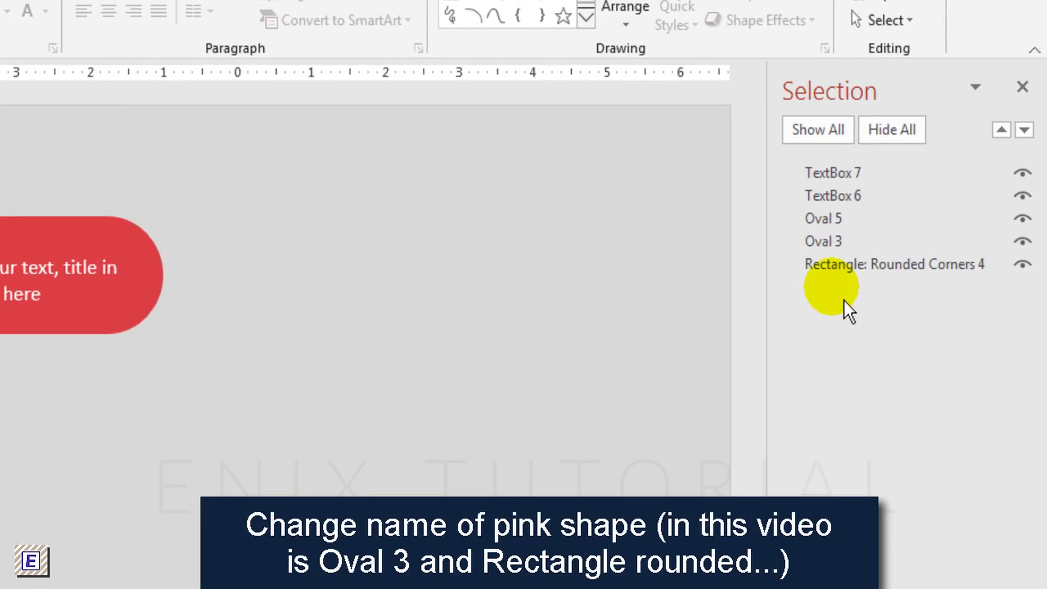
left_click(919, 269)
left_click(825, 274)
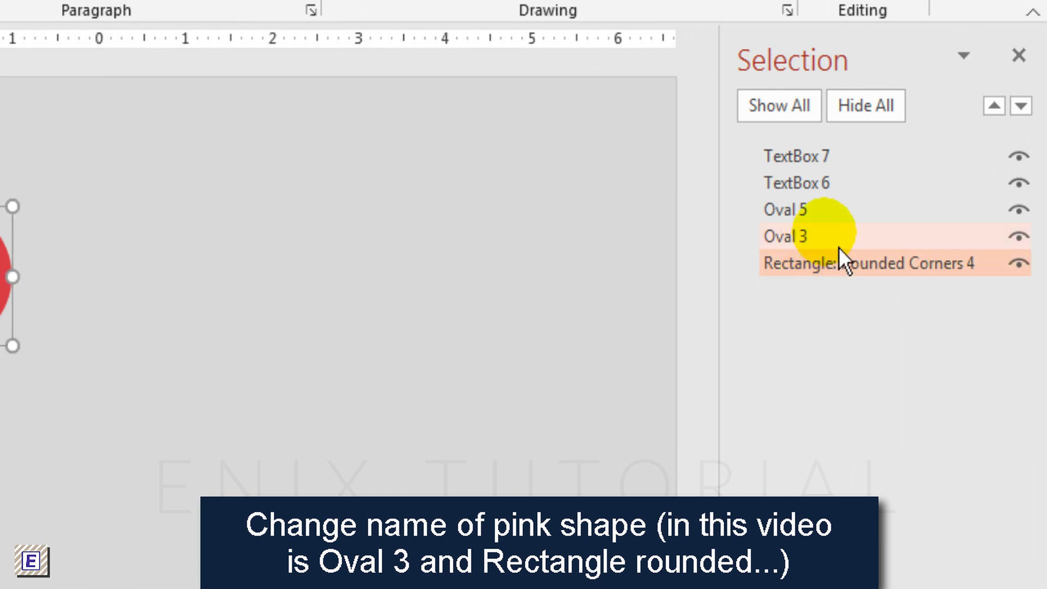
left_click(855, 268)
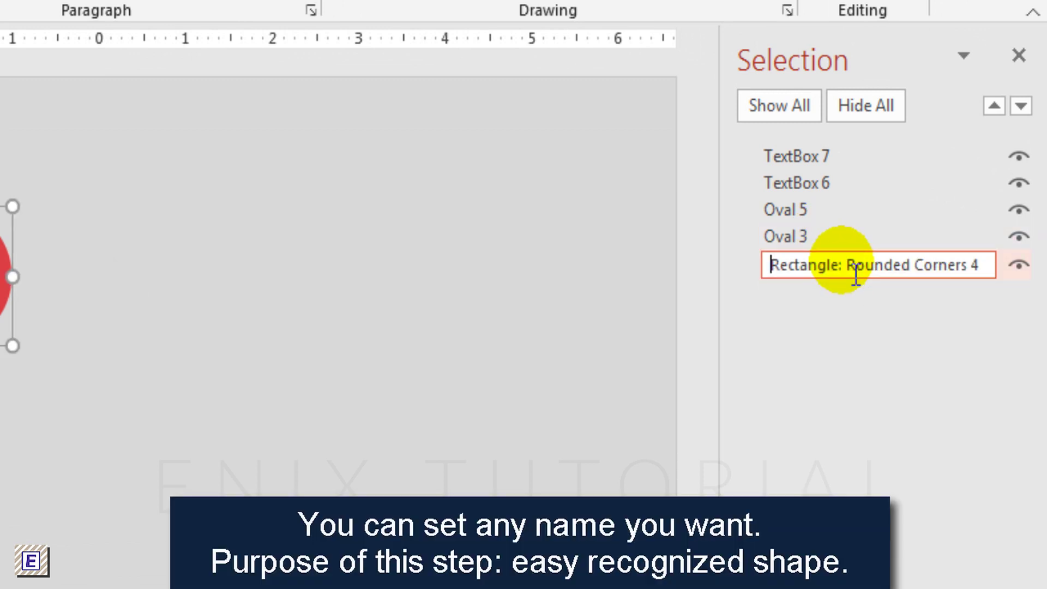
type("Ch")
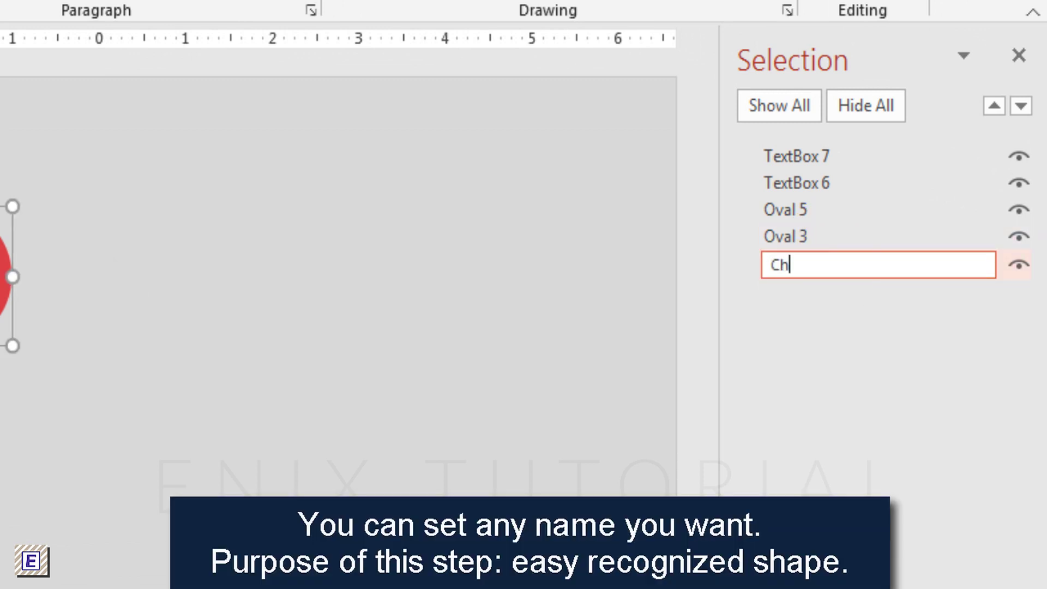
type("ange color 1")
key("Return")
Step: Rename Oval 3 to 'Change color 2'
left_click(855, 249)
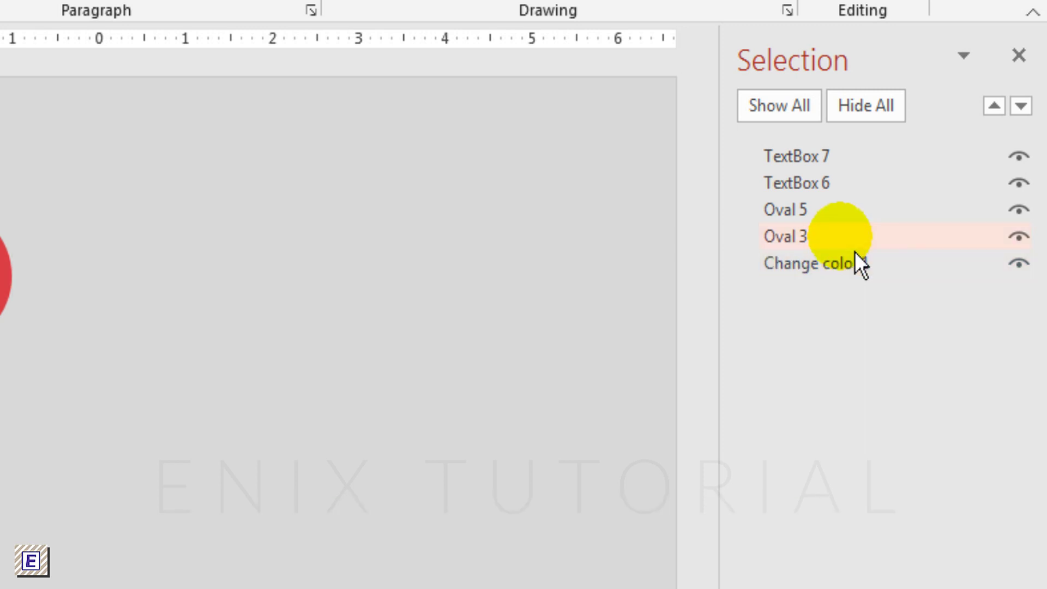
left_click(855, 248)
left_click_drag(855, 248, 761, 248)
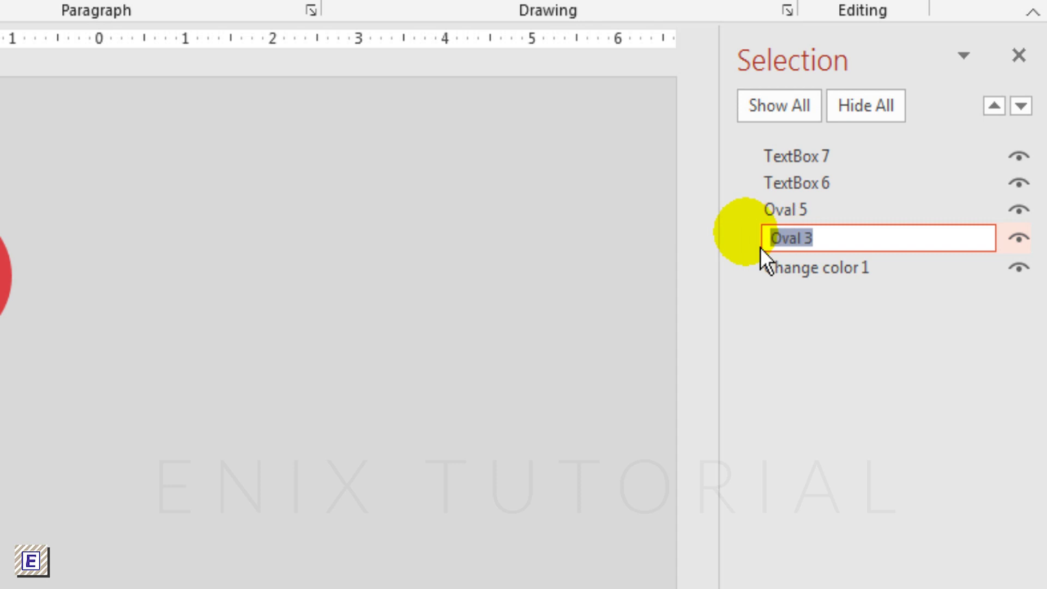
type("Change colo")
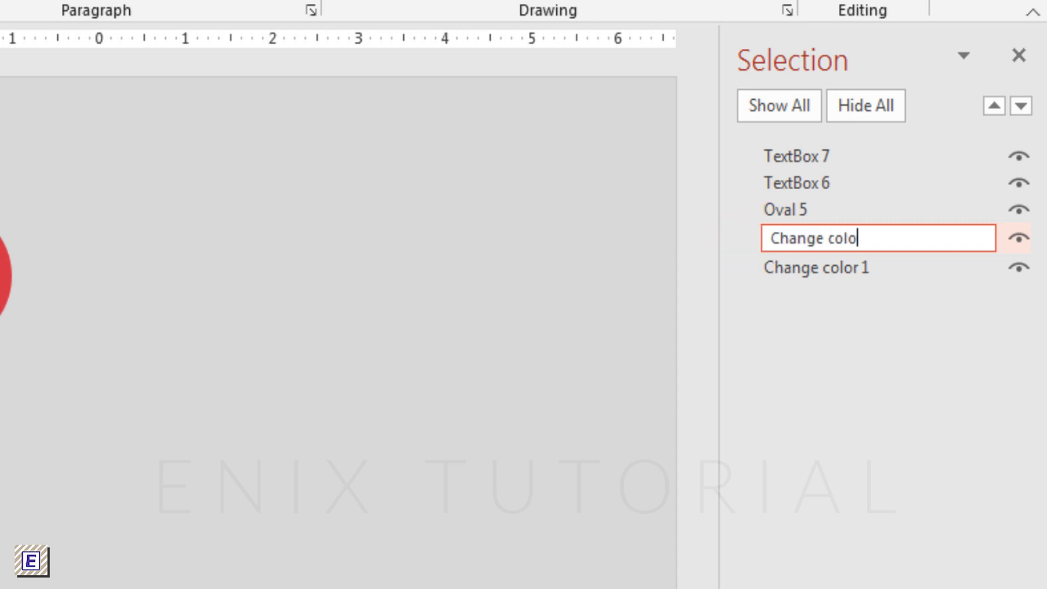
type("r 2")
key("Return")
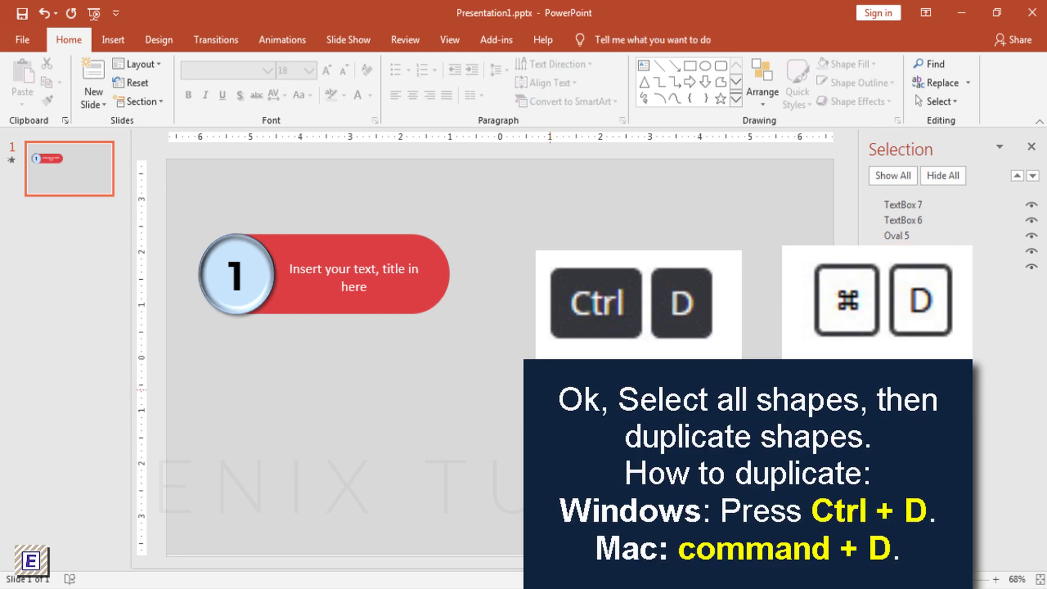
Step: Duplicate the five-shape numbered button into a column of three
left_click_drag(560, 400, 168, 183)
key("ctrl+d")
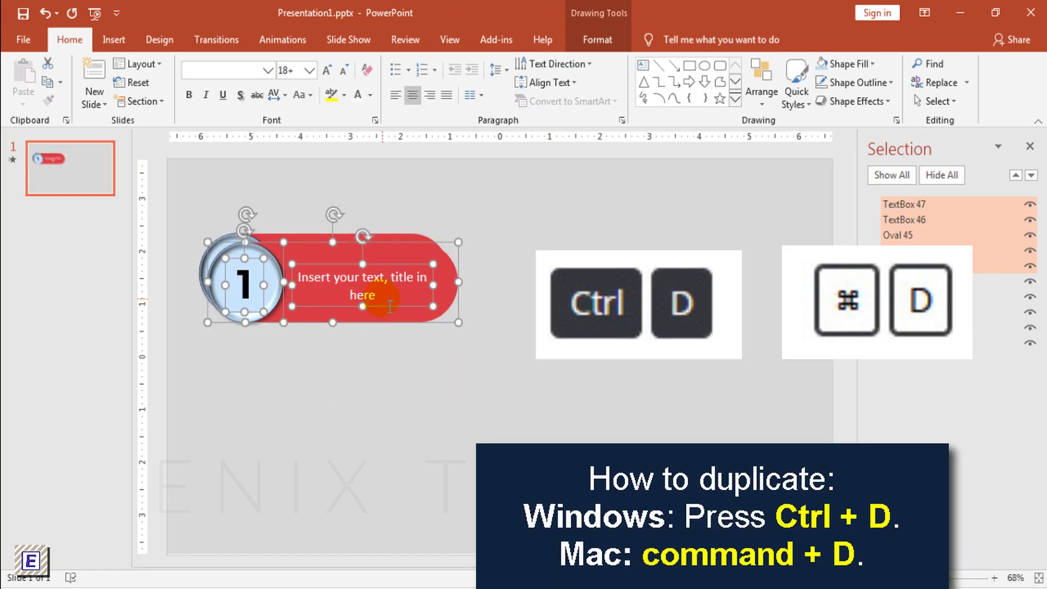
left_click_drag(390, 313, 379, 417)
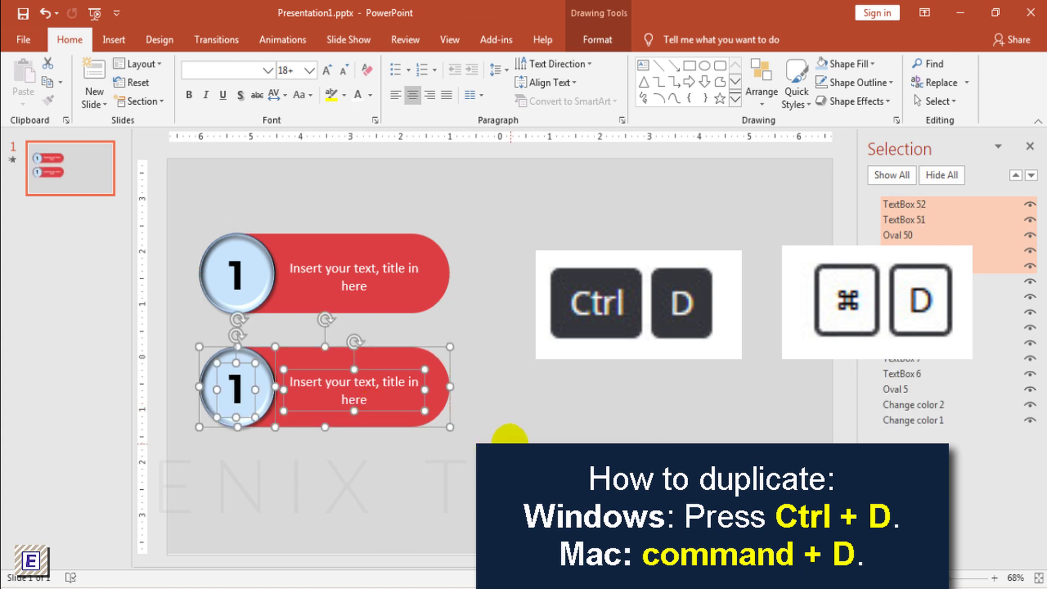
key("ctrl+d")
left_click(525, 449)
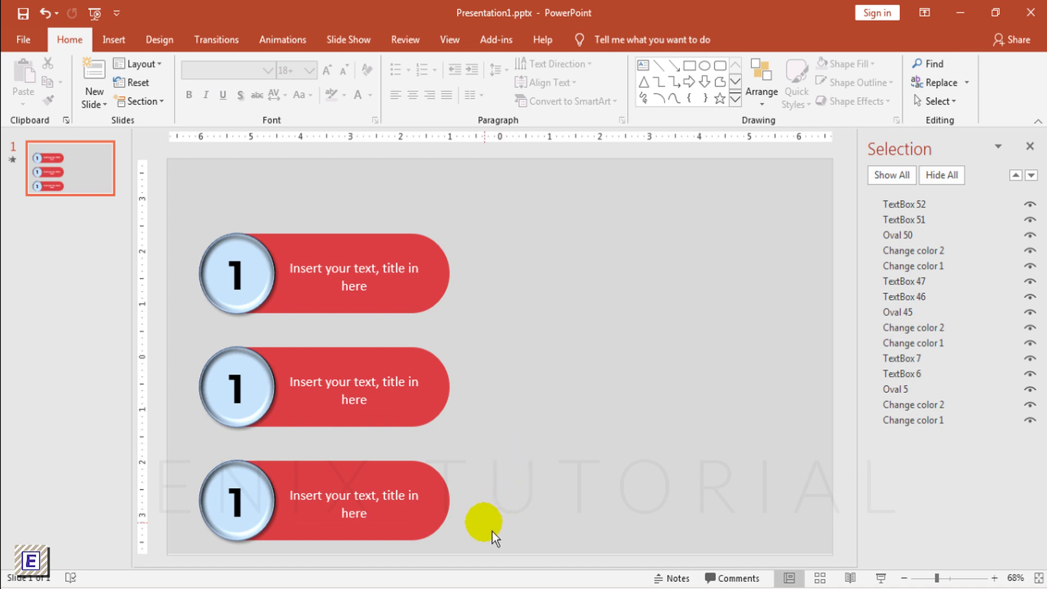
Step: Duplicate the three-button column and place the copy on the slide's right half
left_click_drag(489, 562, 145, 170)
key("ctrl+d")
left_click_drag(306, 322, 657, 316)
left_click(487, 227)
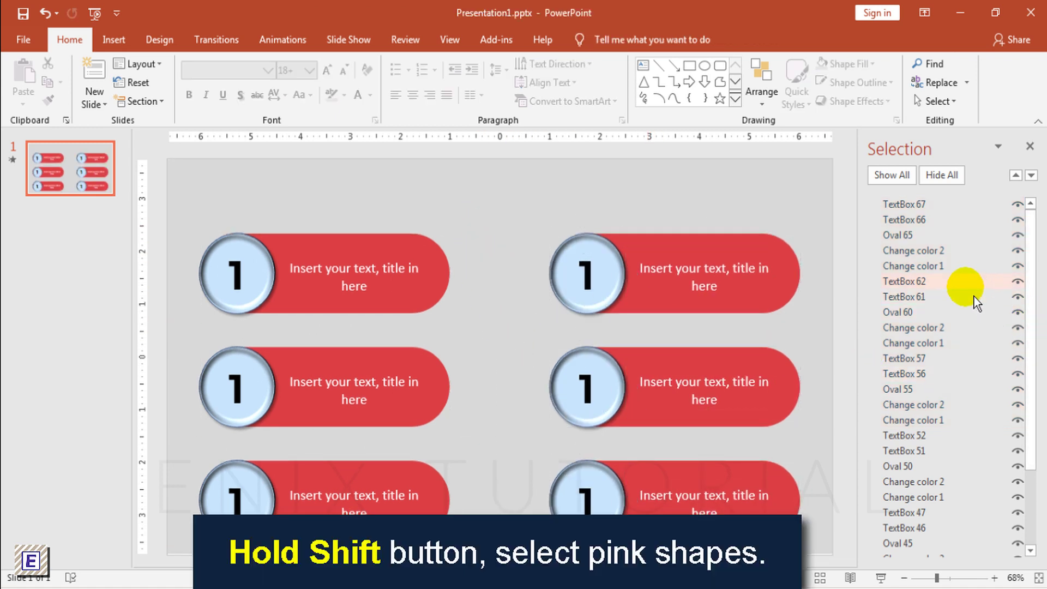
Step: Fill the middle-right banner's shapes brown and the top-right banner's shapes yellow
left_click(945, 333)
left_click(947, 348, "shift")
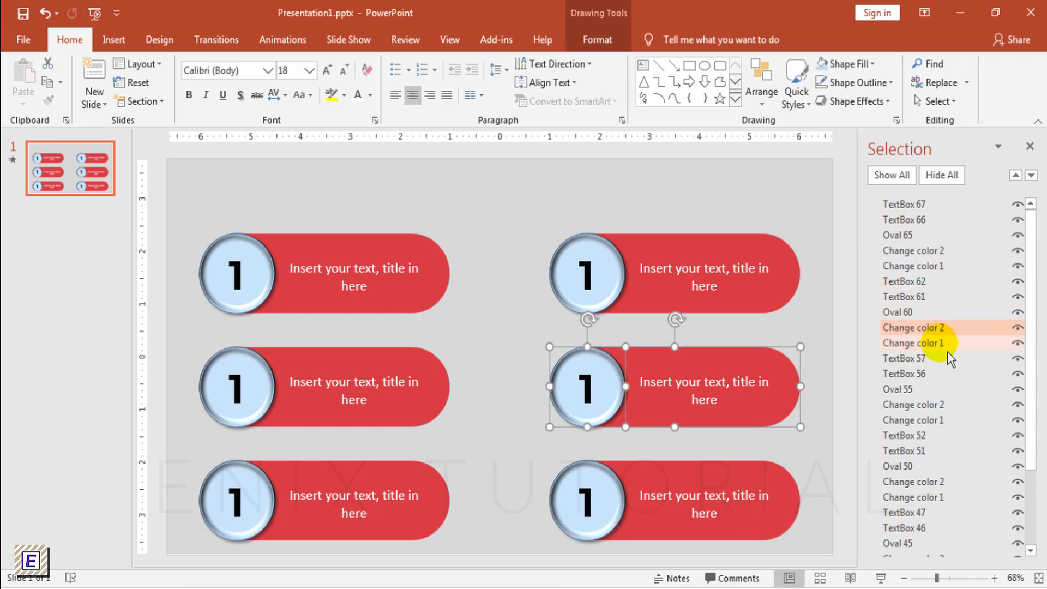
left_click(600, 40)
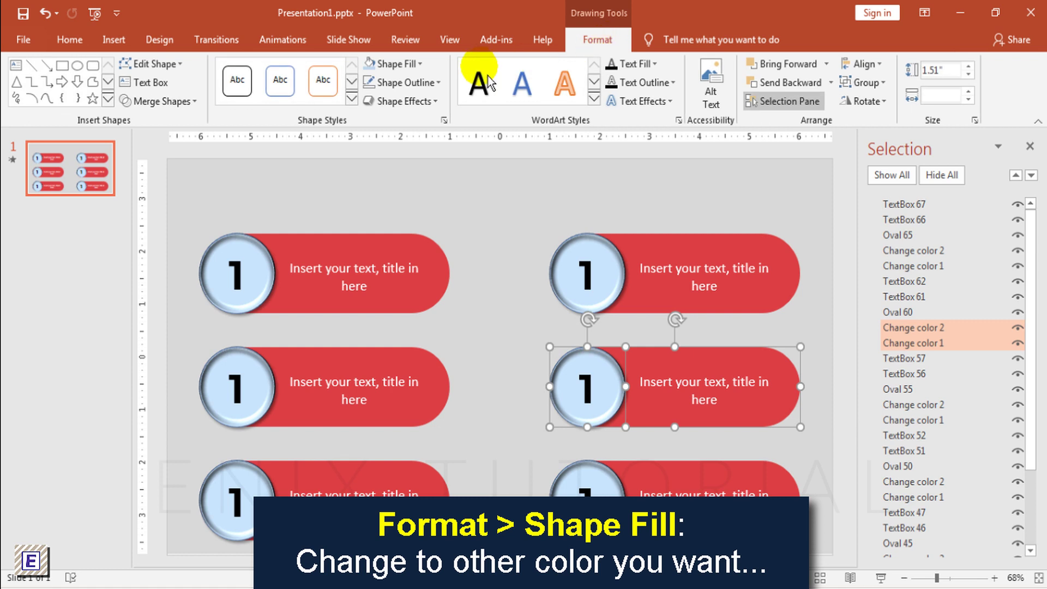
left_click(418, 65)
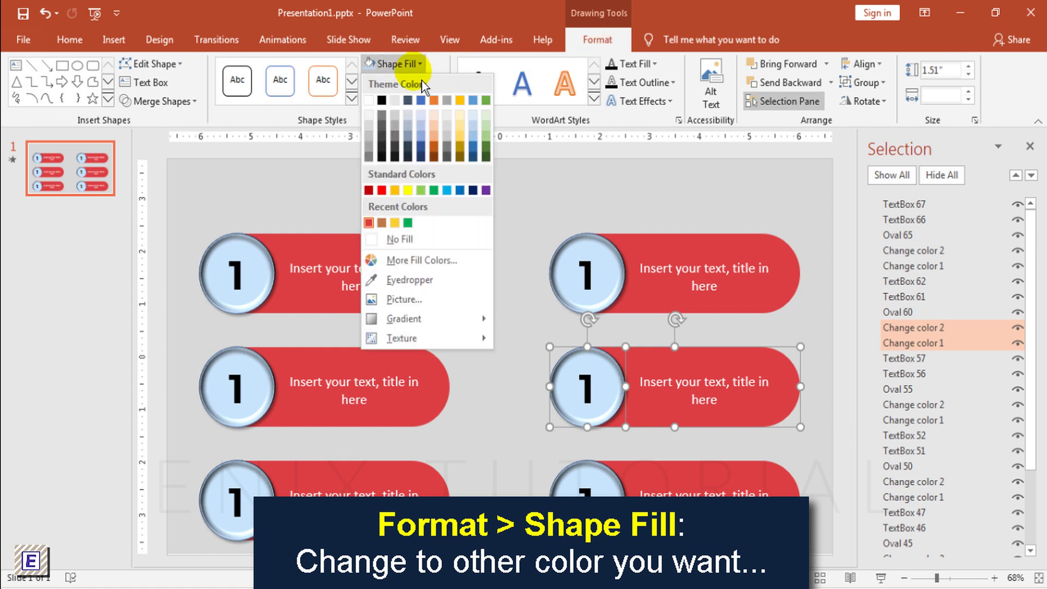
left_click(382, 223)
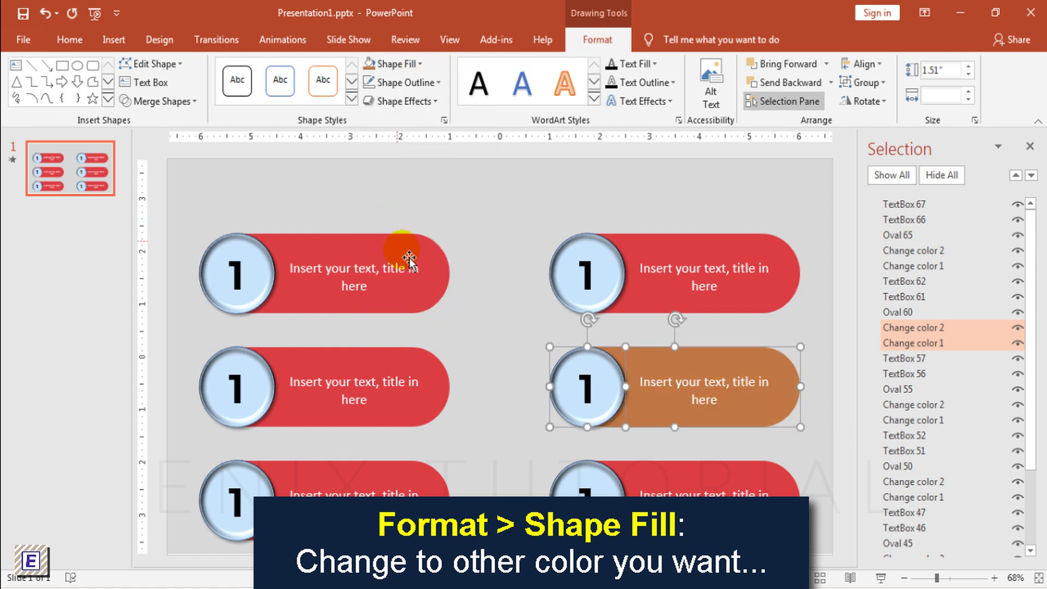
left_click(952, 405)
left_click(954, 421, "ctrl")
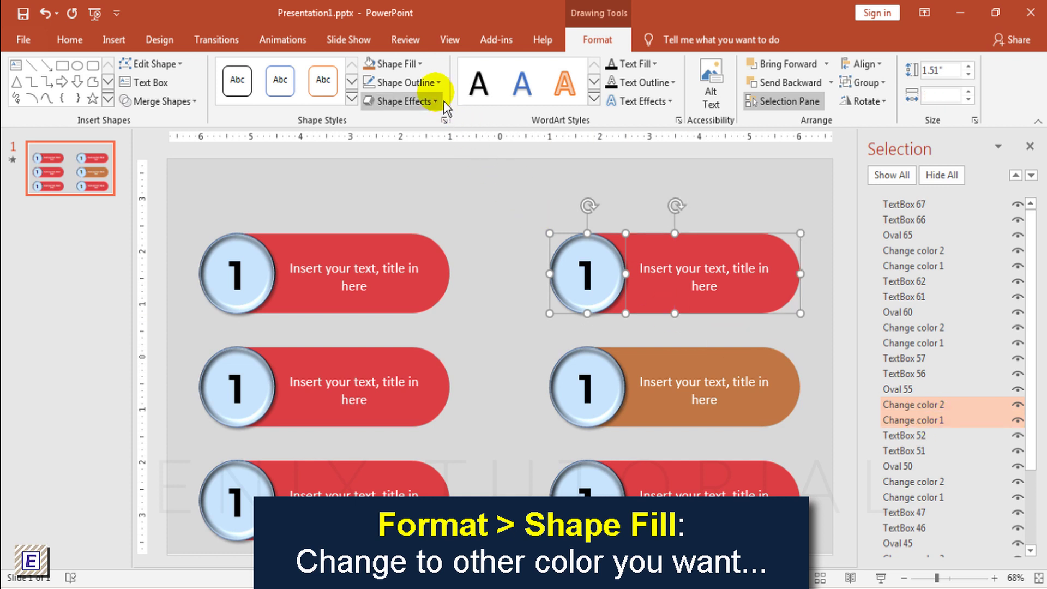
left_click(417, 64)
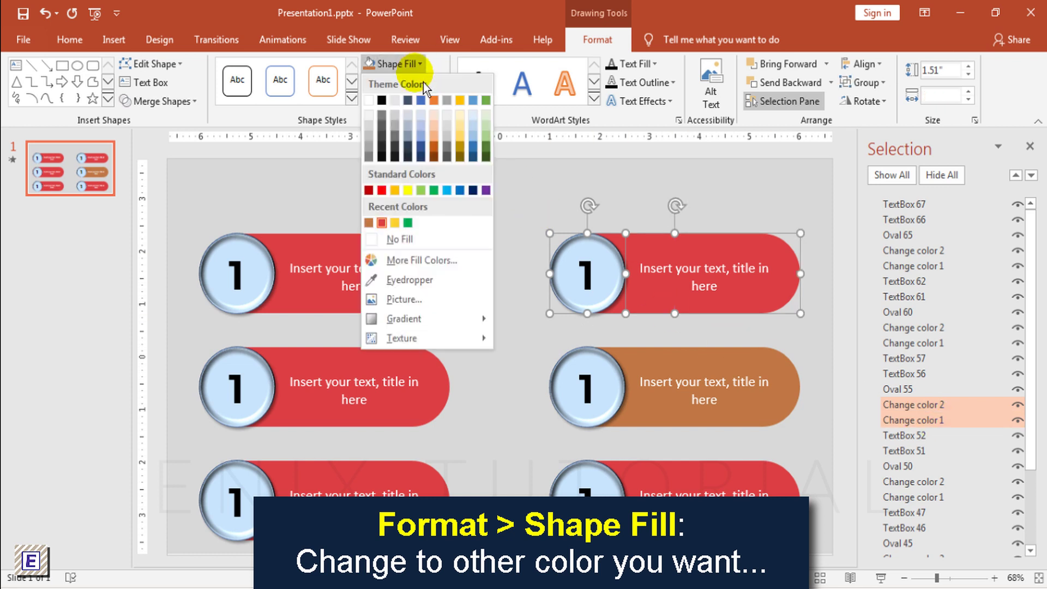
left_click(396, 223)
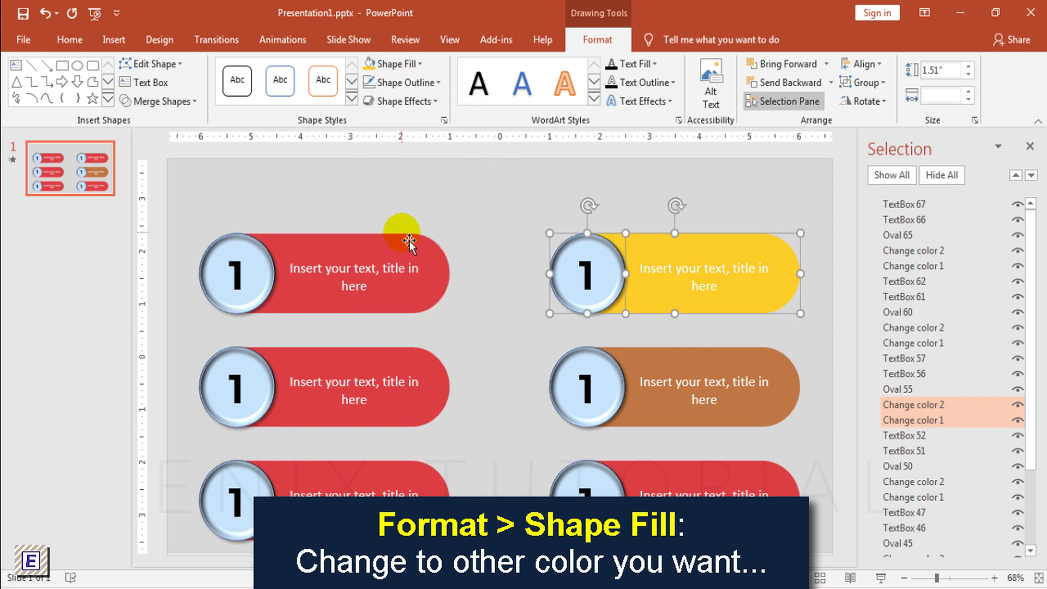
Step: Fill the bottom-left banner's shapes green and the middle-left banner's shapes light blue
left_click(952, 488)
left_click(957, 502, "ctrl")
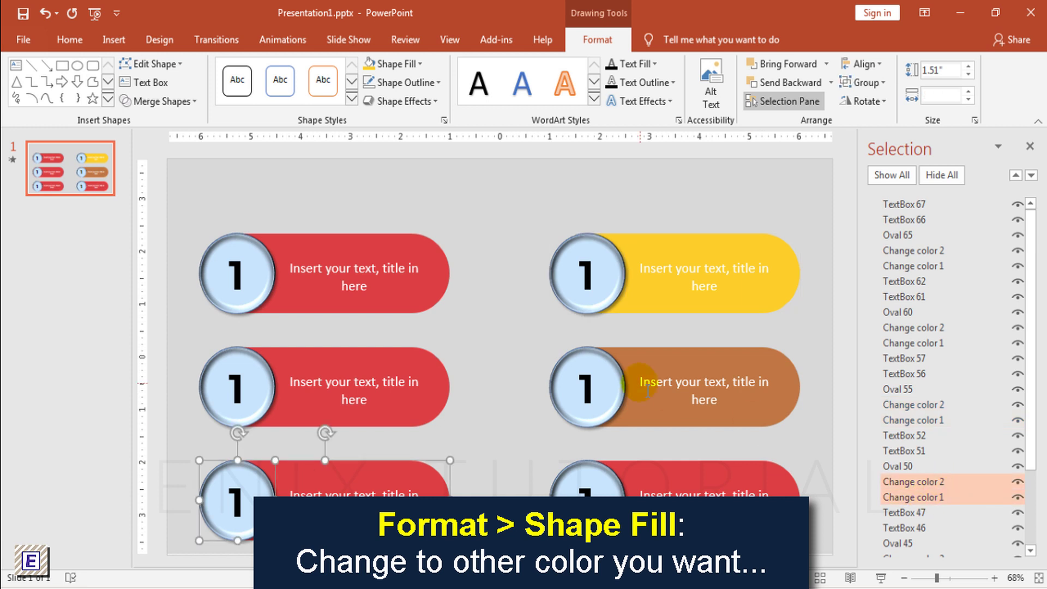
left_click(398, 64)
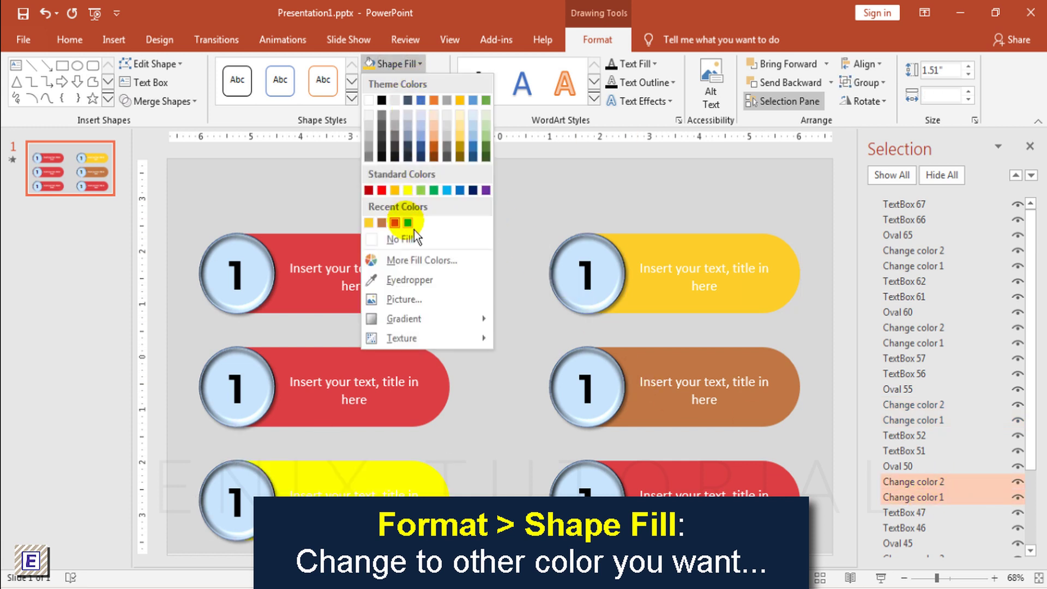
left_click(408, 223)
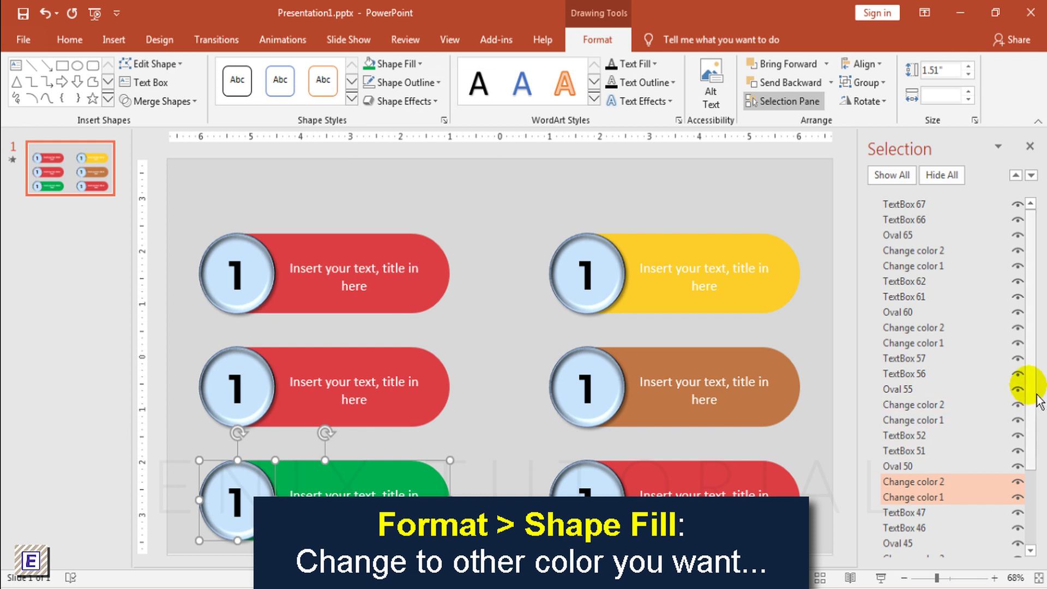
left_click_drag(1037, 397, 1030, 478)
left_click(967, 462)
left_click(964, 473, "ctrl")
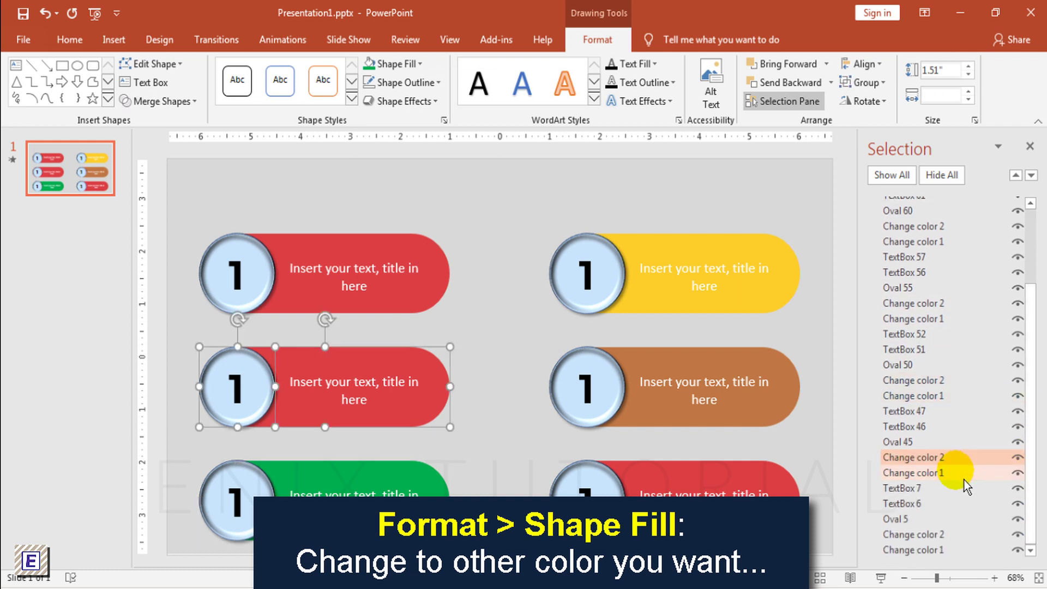
left_click(424, 74)
left_click(443, 190)
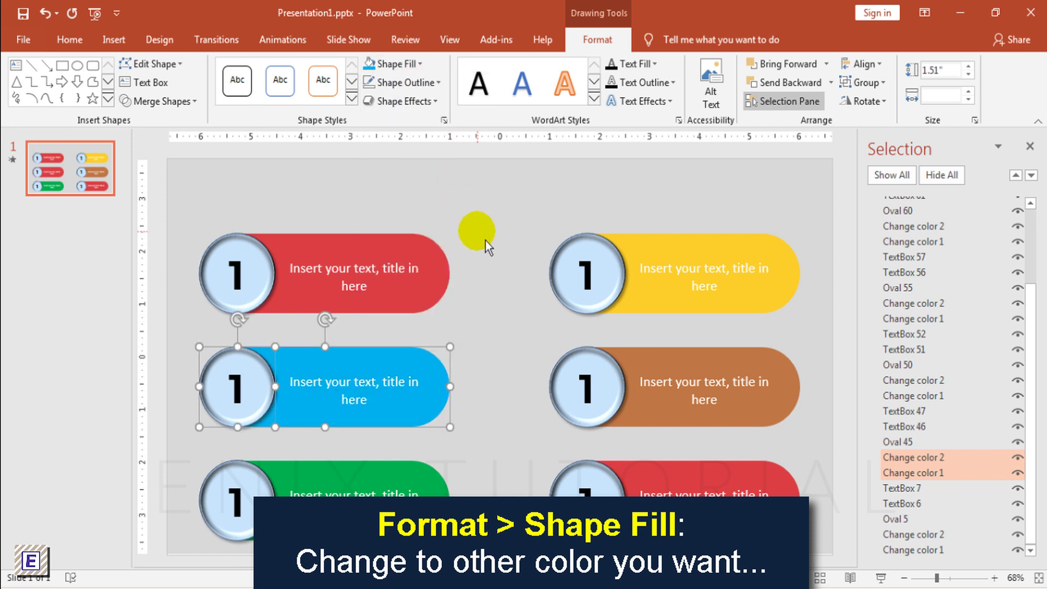
Step: Fill the bottom-right banner's shapes purple, keeping the top-left banner red
left_click(933, 539)
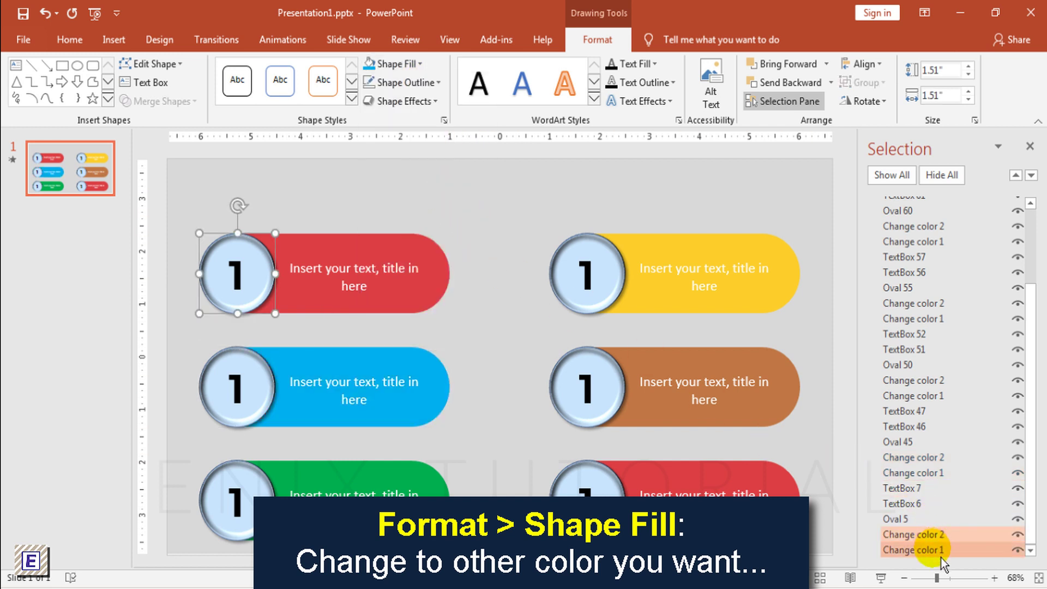
left_click(940, 551, "ctrl")
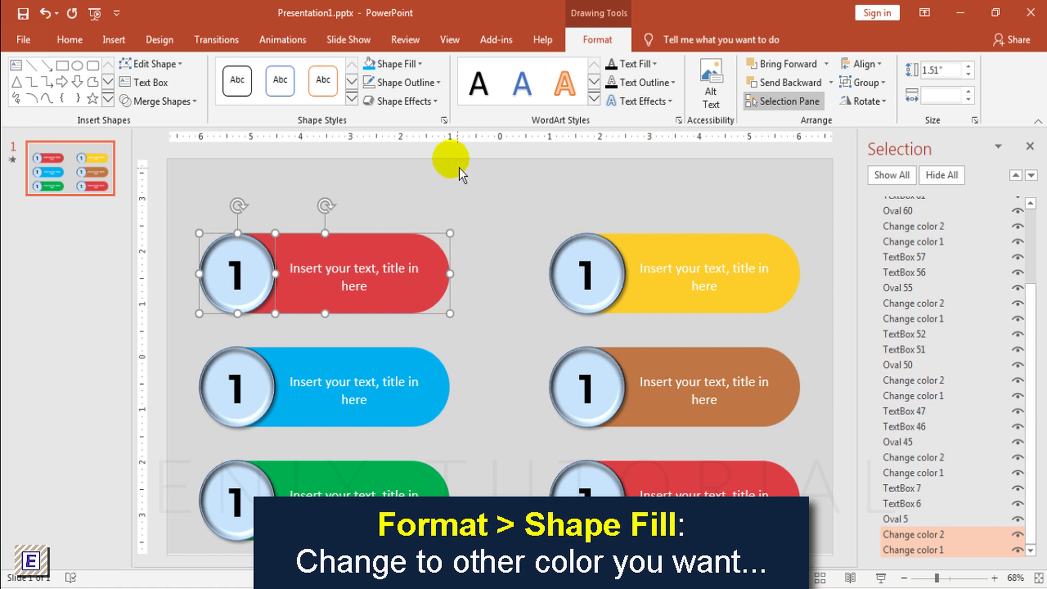
left_click(429, 73)
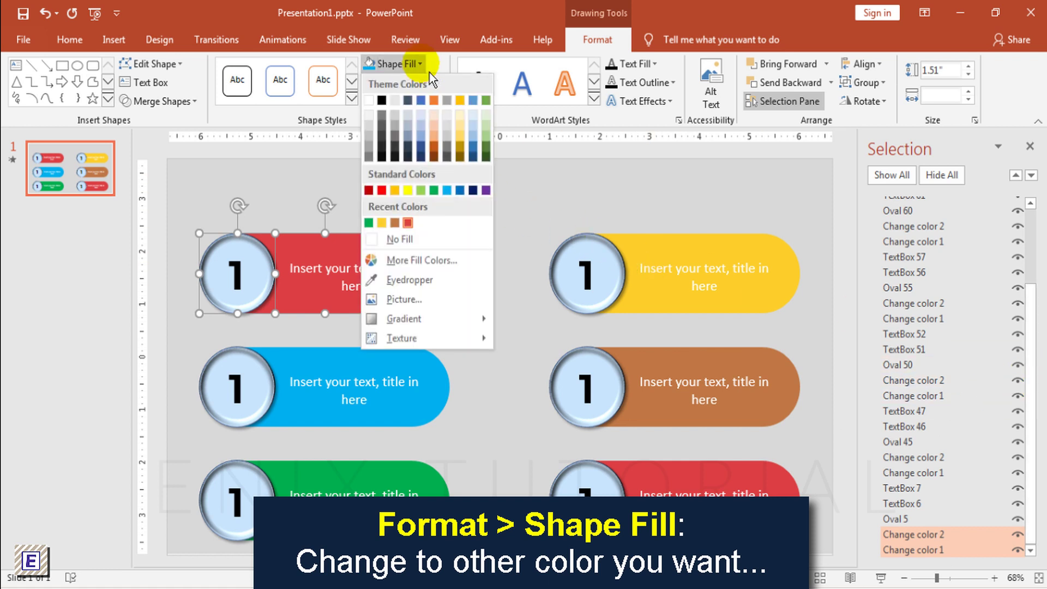
left_click(486, 190)
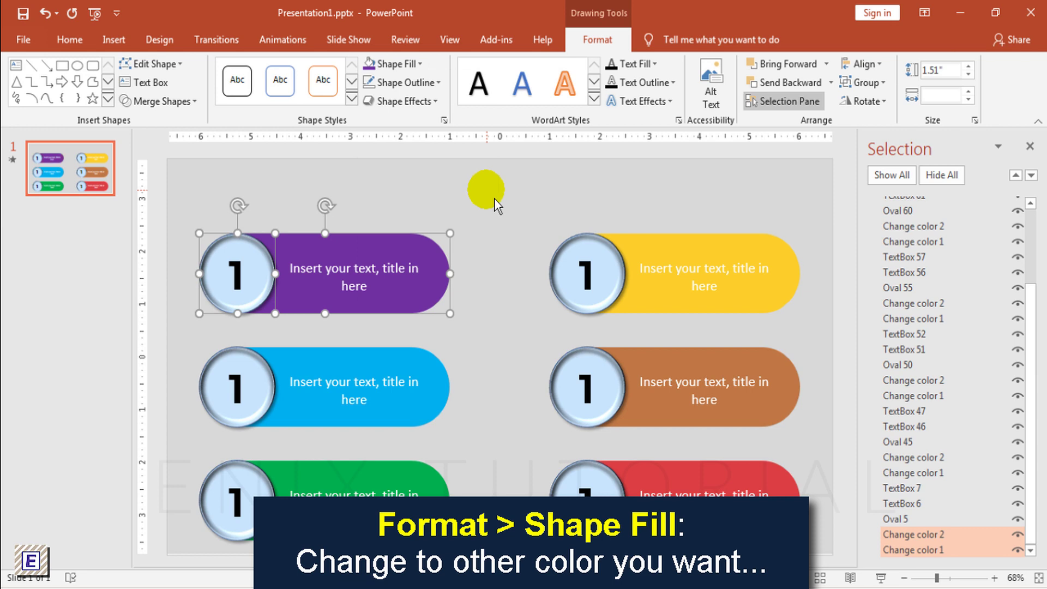
key("ctrl+z")
left_click(563, 202)
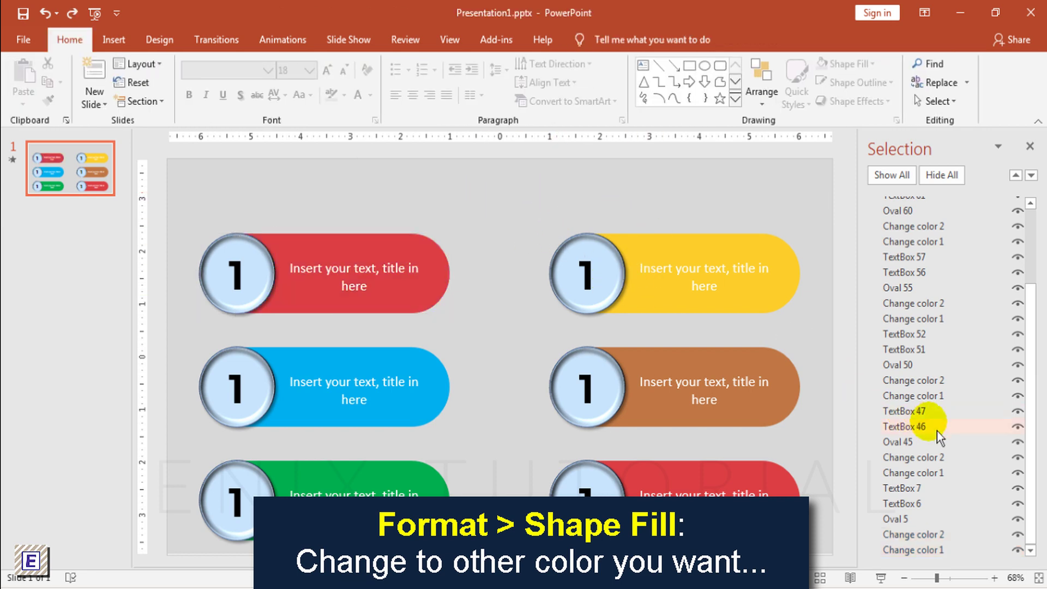
left_click_drag(1031, 435, 1040, 349)
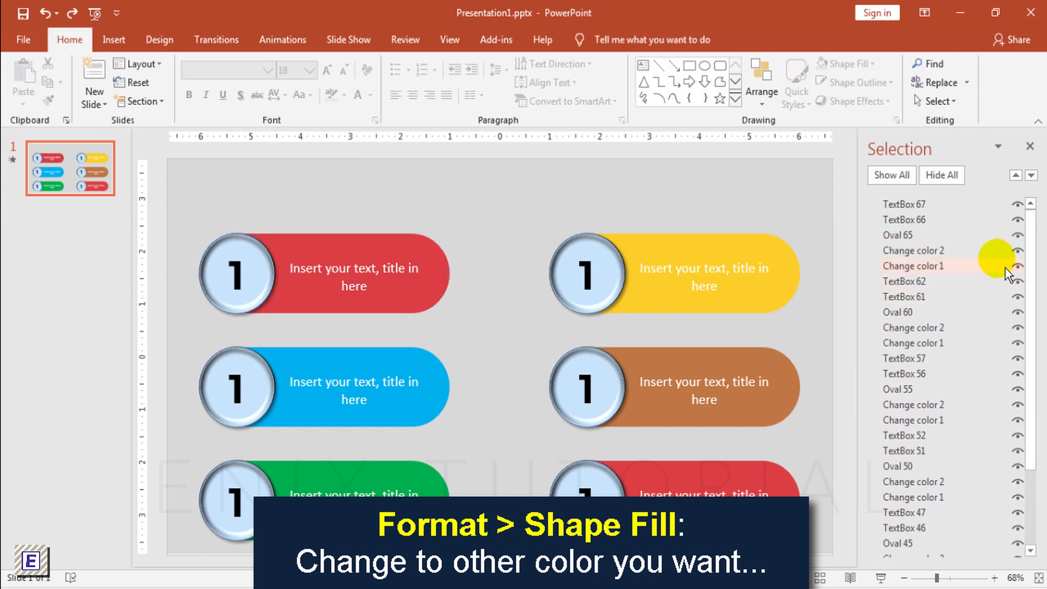
left_click(981, 254)
left_click(964, 268, "ctrl")
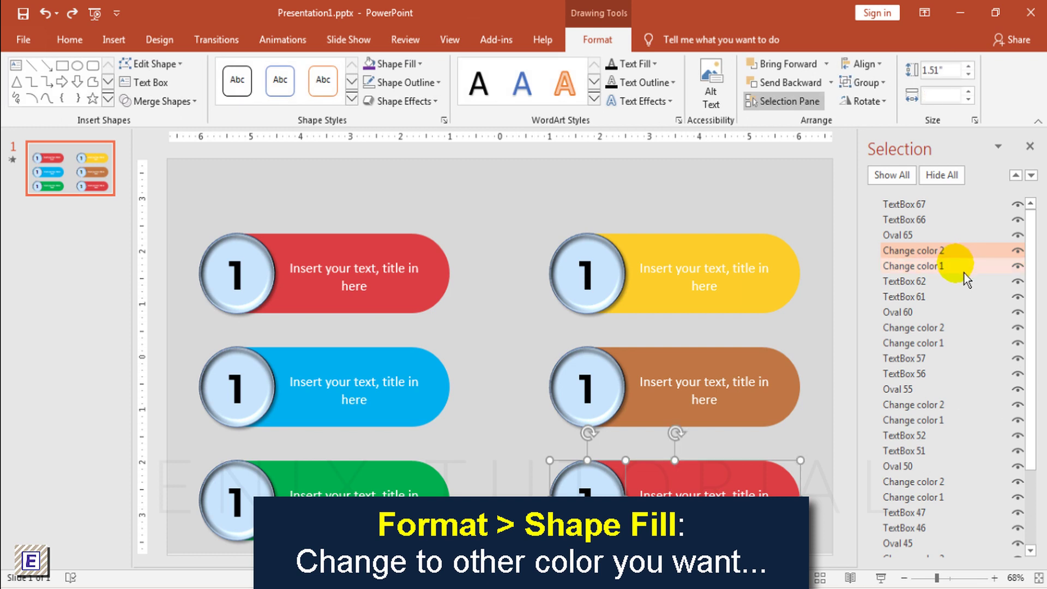
left_click(403, 64)
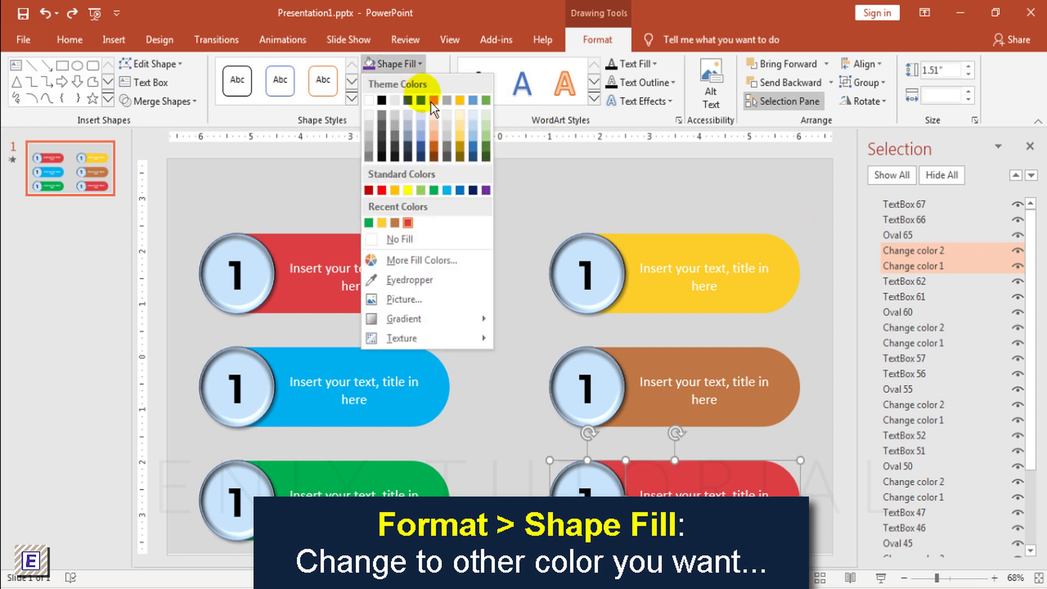
left_click(485, 190)
left_click(523, 188)
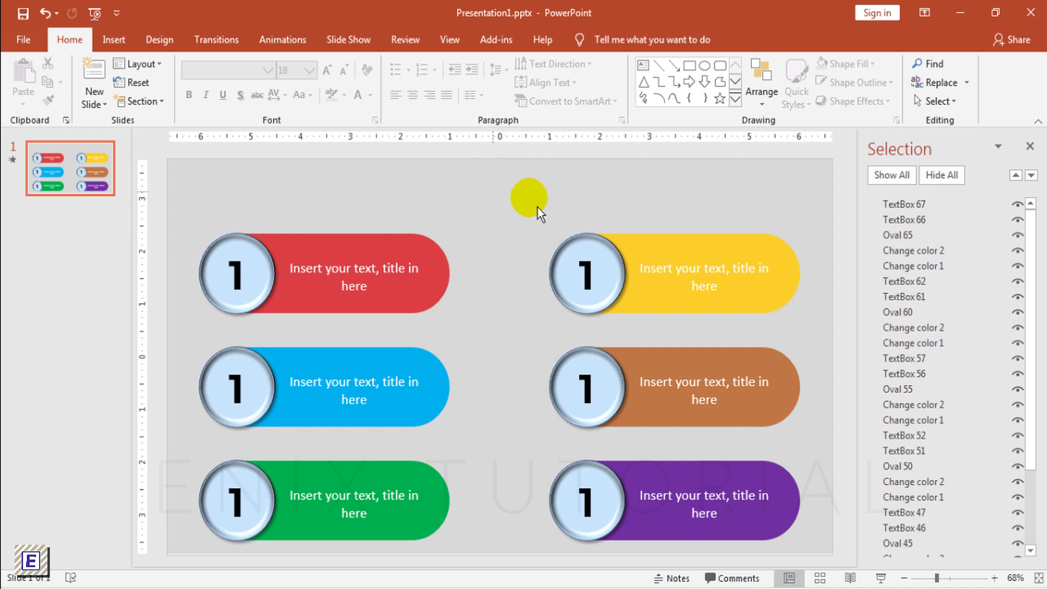
Step: Draw a text box above the top banners and clear the trial text typed into it
left_click_drag(1021, 145, 1038, 161)
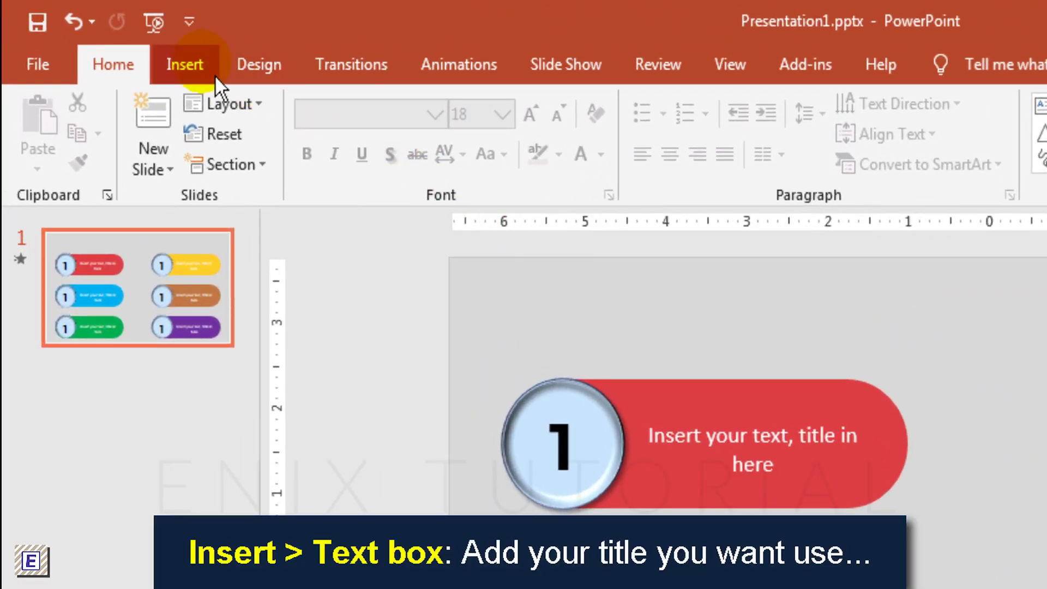
left_click(186, 66)
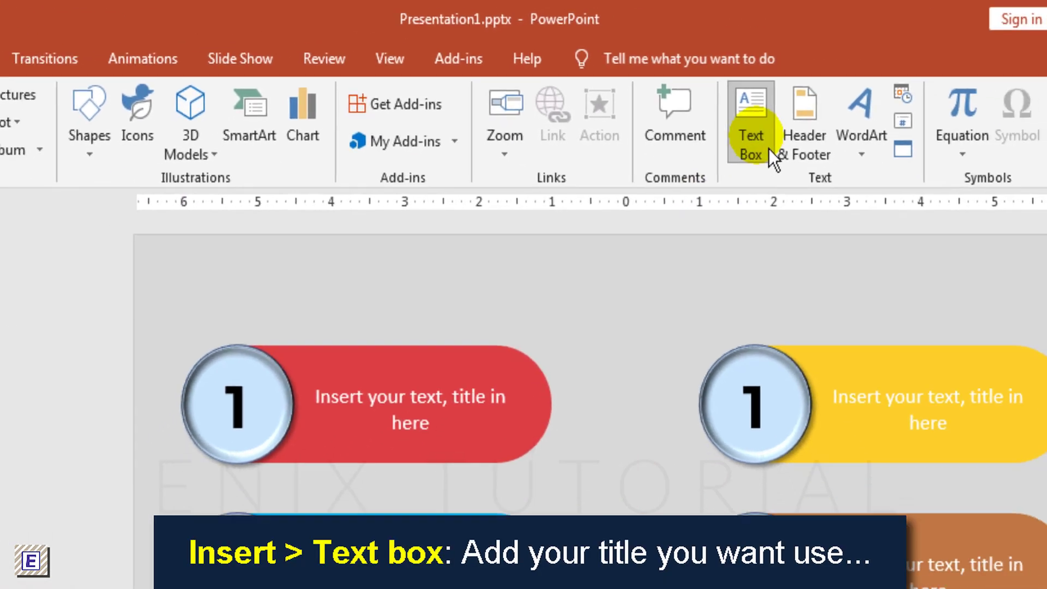
left_click(758, 139)
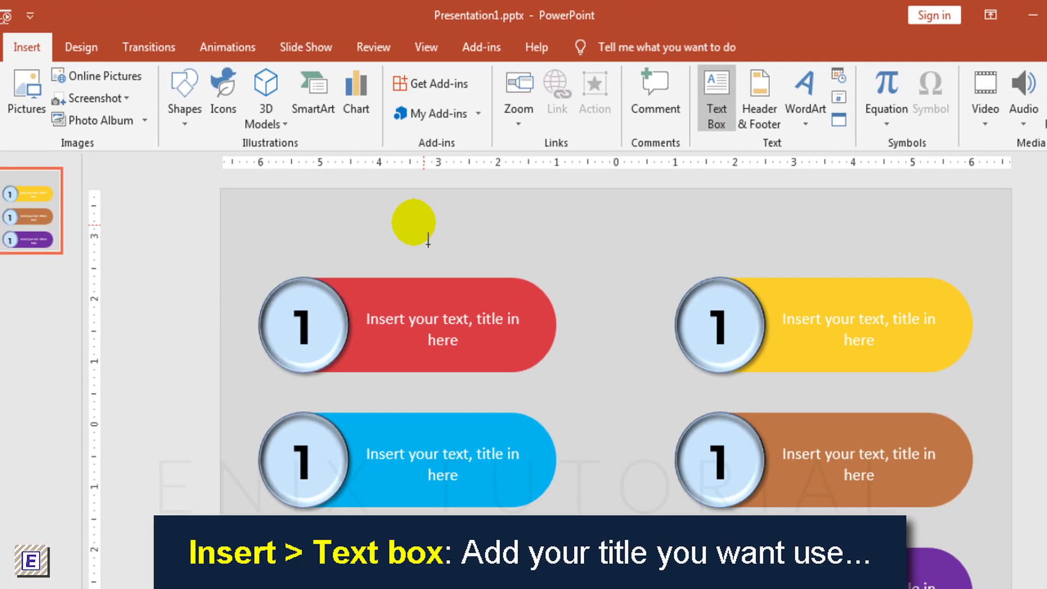
left_click_drag(325, 254, 932, 319)
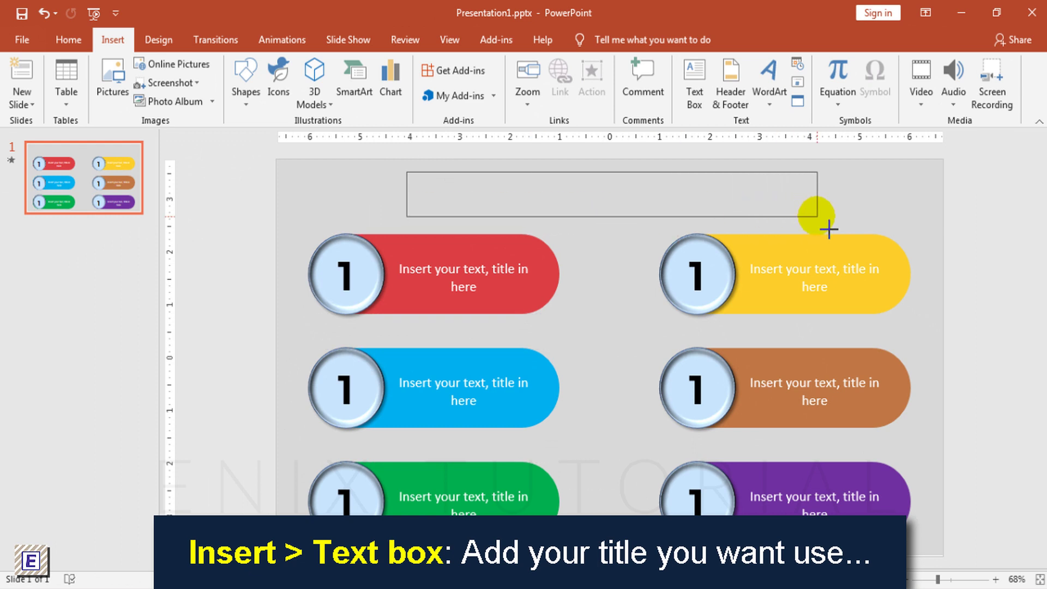
left_click_drag(829, 229, 826, 220)
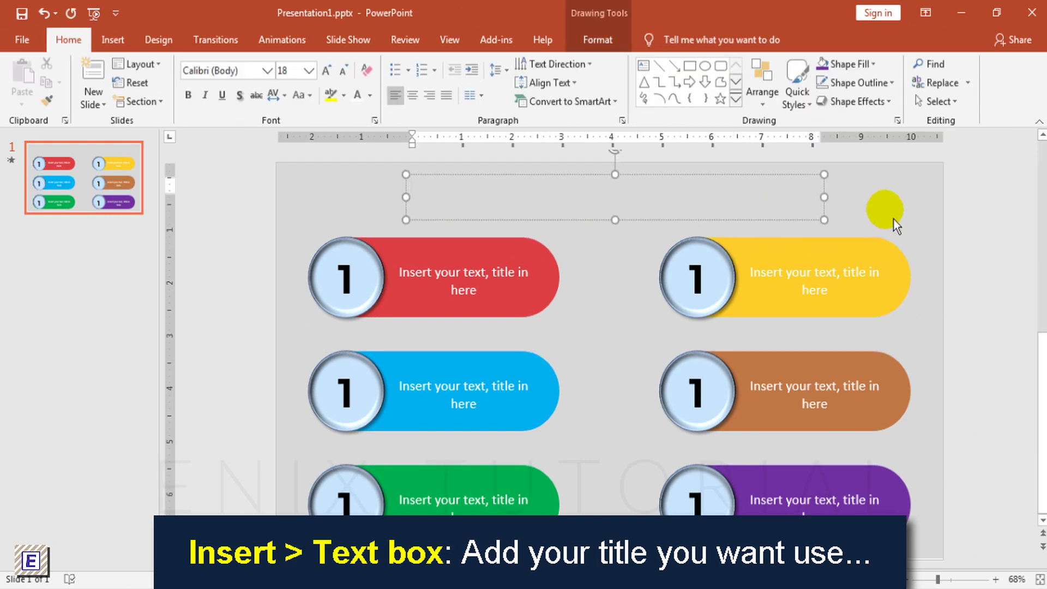
type("PowerPoint presentat")
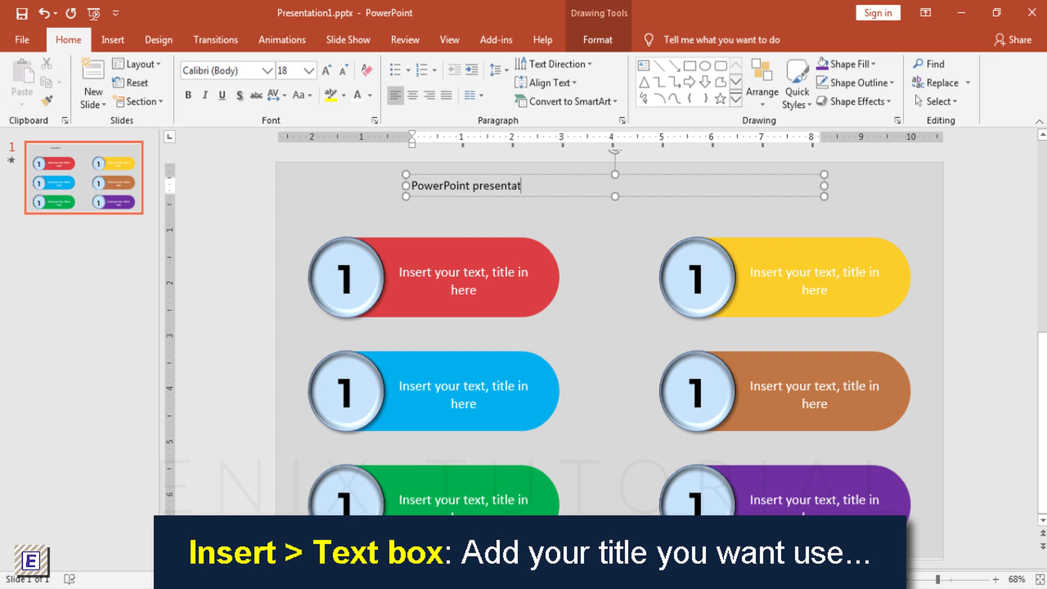
type("ion")
key("ctrl+a")
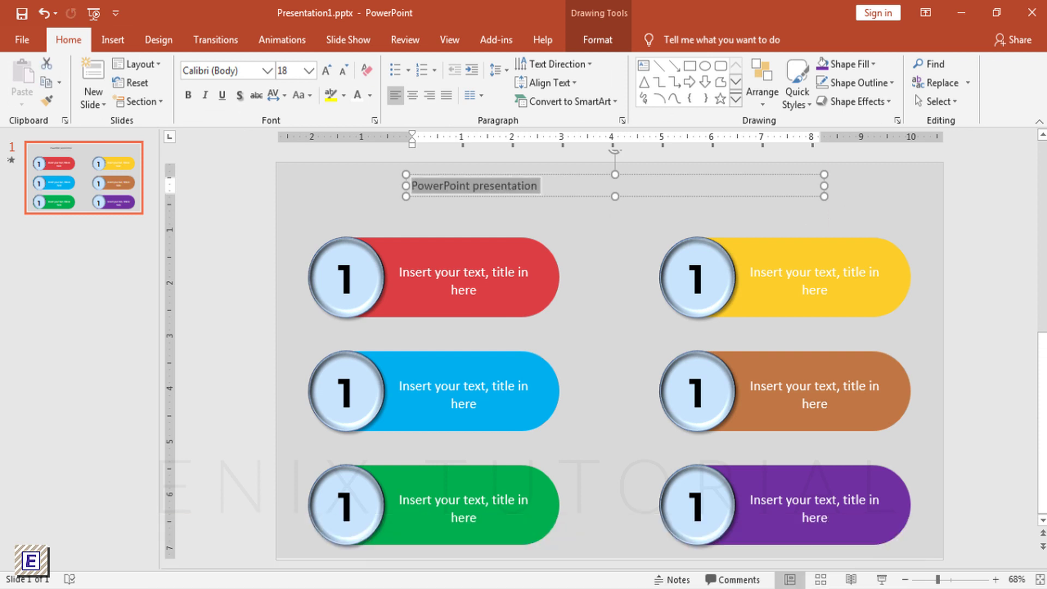
key("BackSpace")
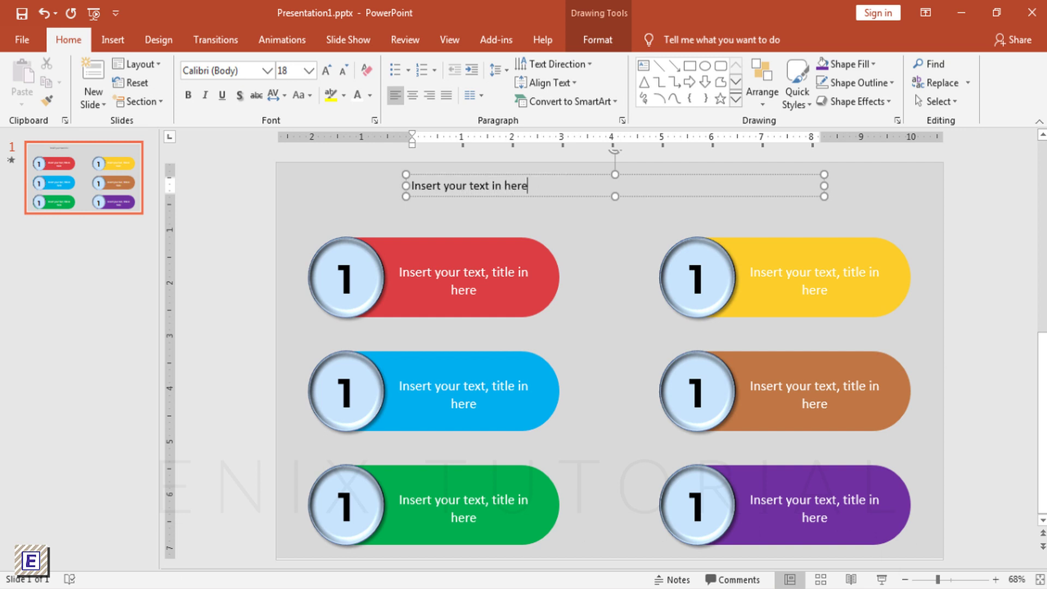
Step: Centre the title text, make it bold, and set the font to Montserrat
key("ctrl+a")
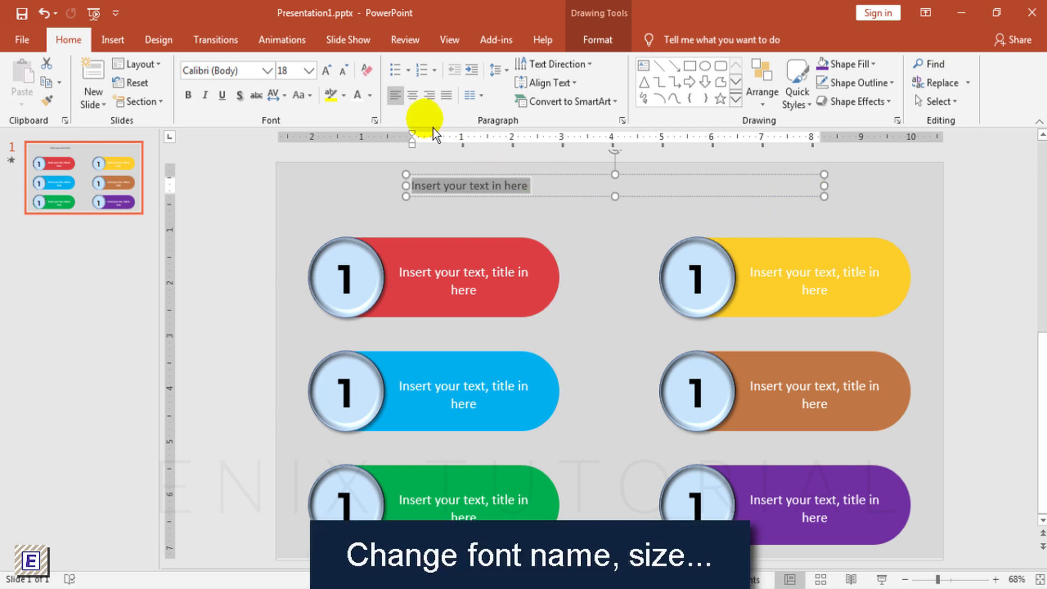
left_click(412, 95)
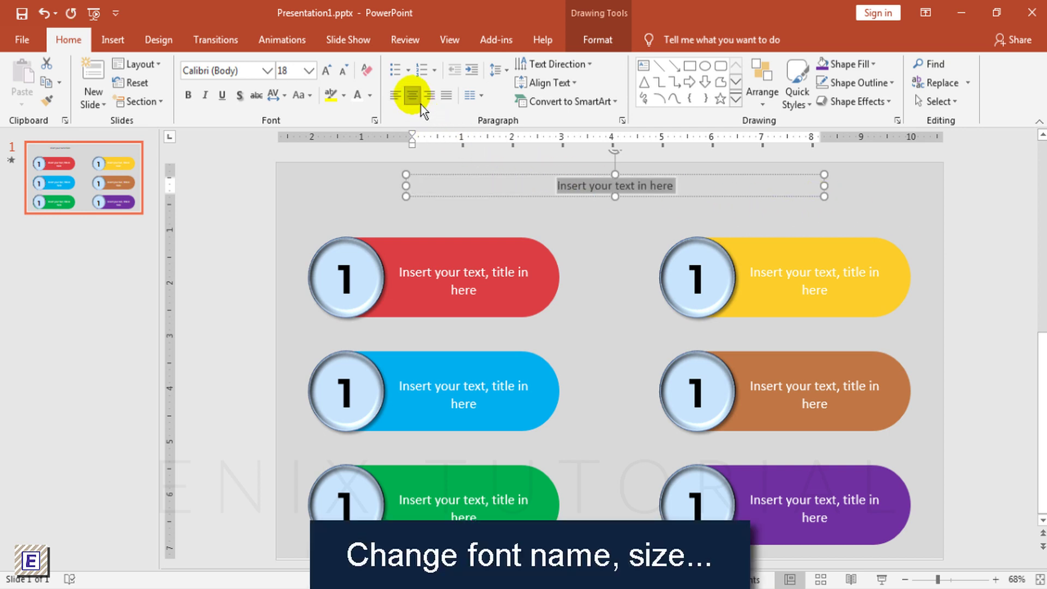
left_click(188, 96)
left_click(218, 70)
type("Montserrat")
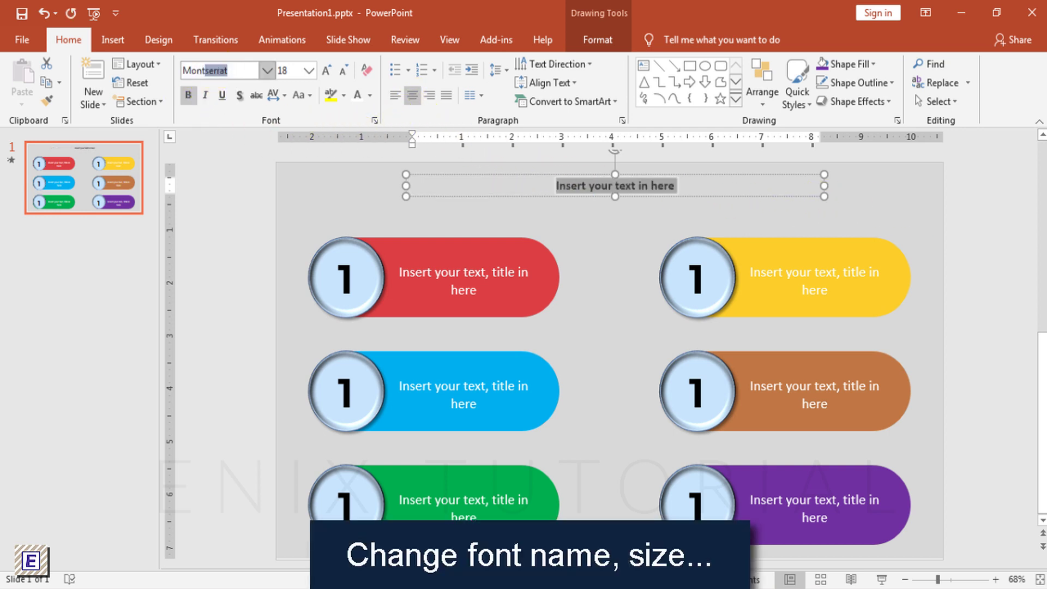
key("Return")
Step: Enlarge the title's font size step by step to 48 pt
left_click(326, 71)
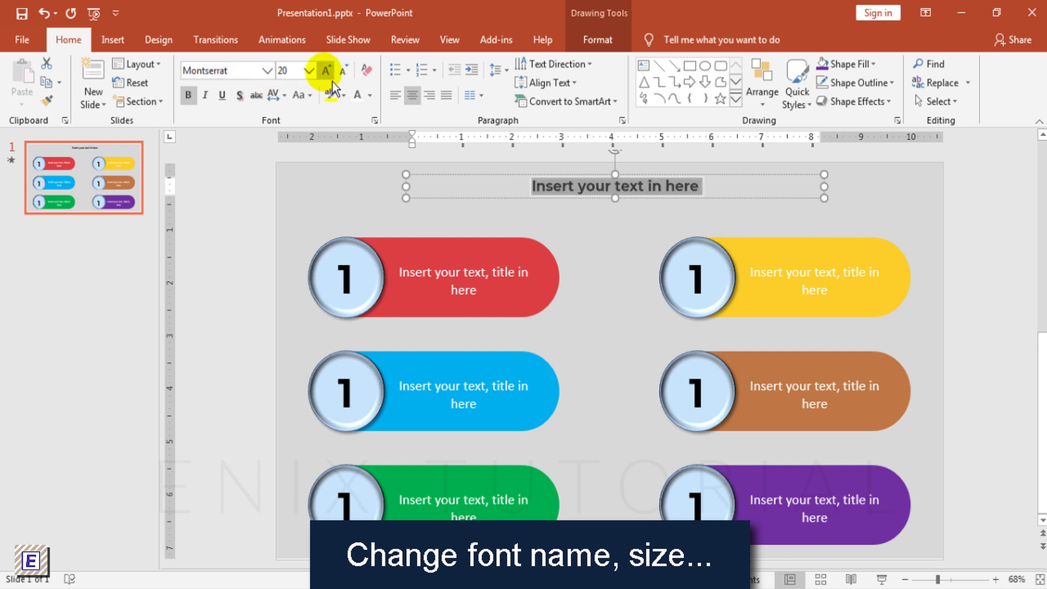
left_click(326, 72)
left_click(326, 72)
left_click(326, 72)
left_click(326, 72)
left_click(326, 72)
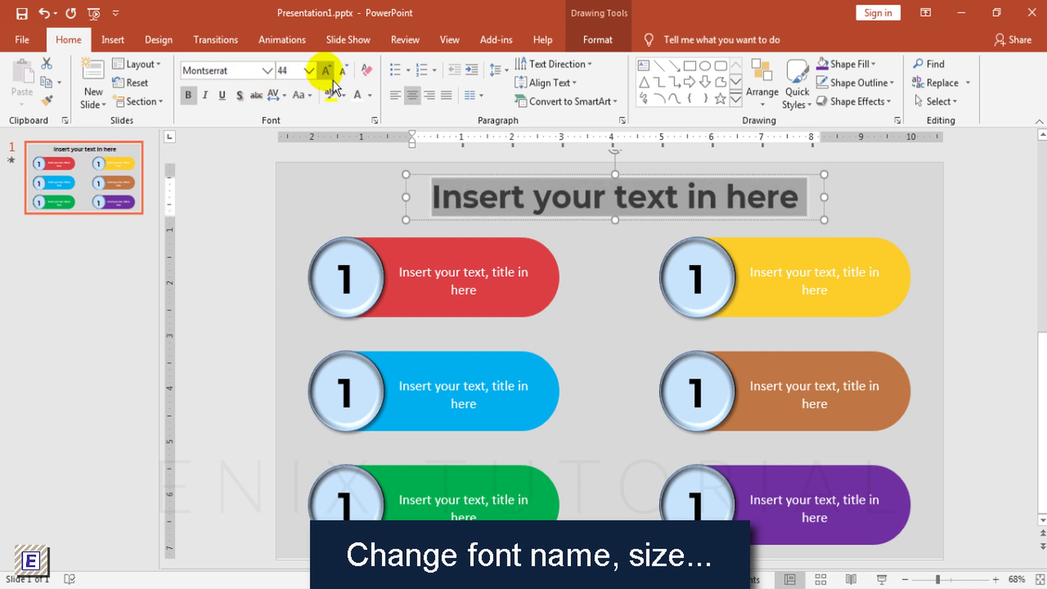
left_click(326, 72)
left_click(321, 198)
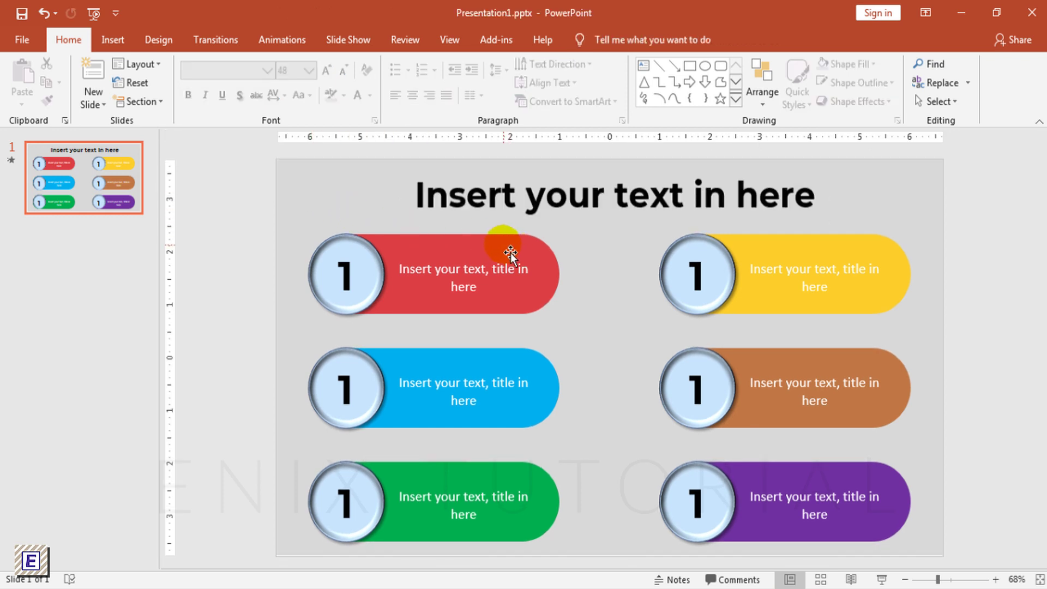
Step: Play all the banner animations in the Animation Pane, then close the pane
left_click(294, 40)
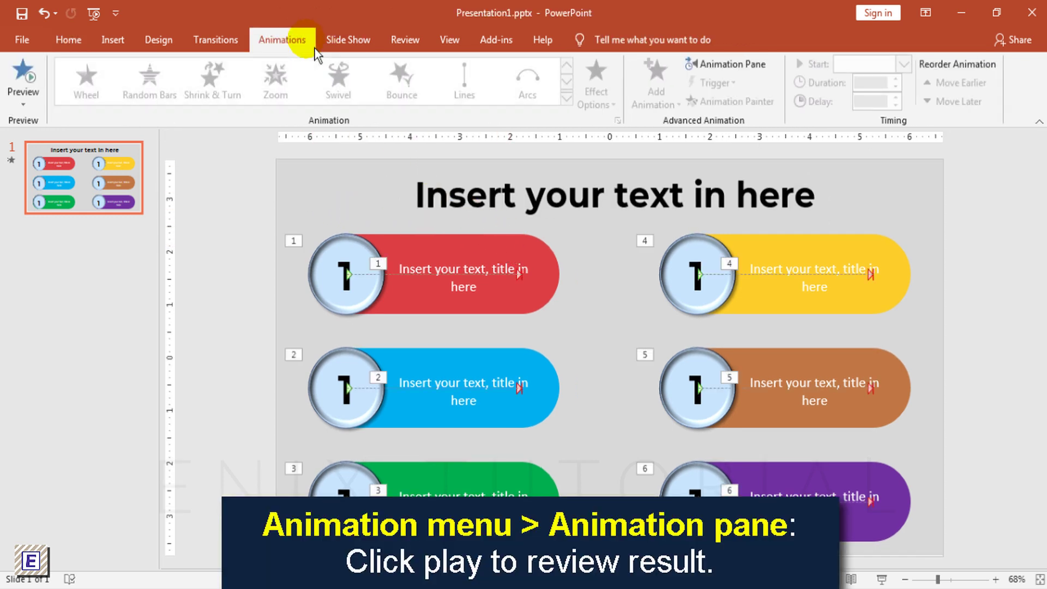
left_click(730, 64)
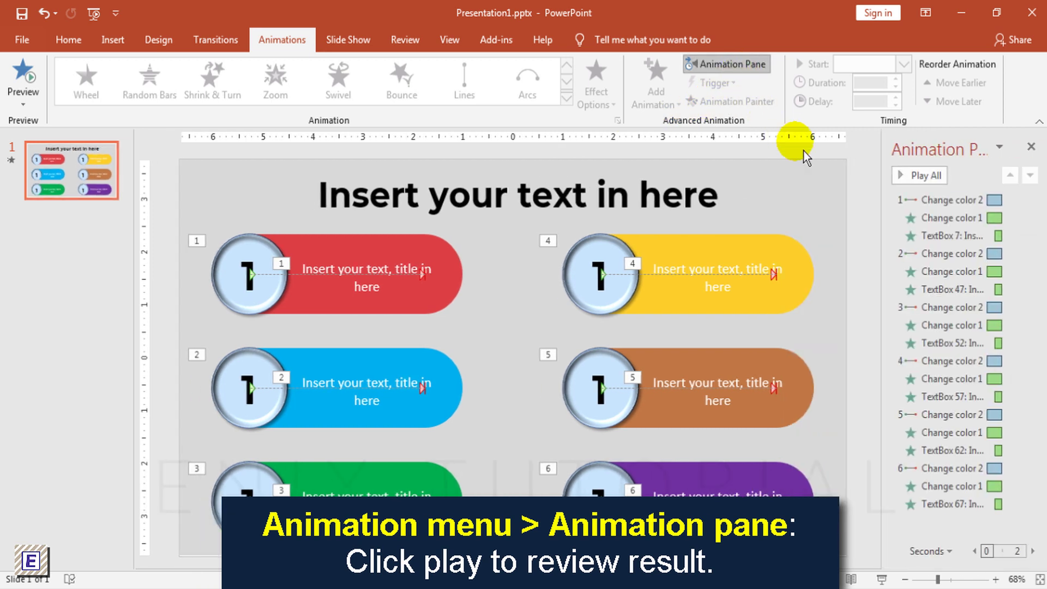
left_click(937, 182)
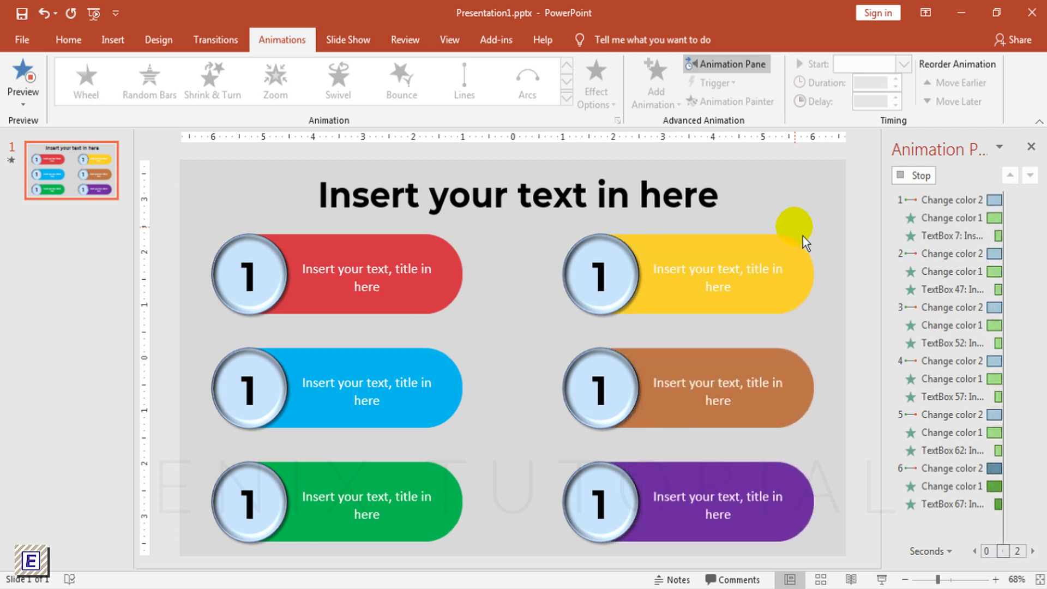
left_click(1031, 148)
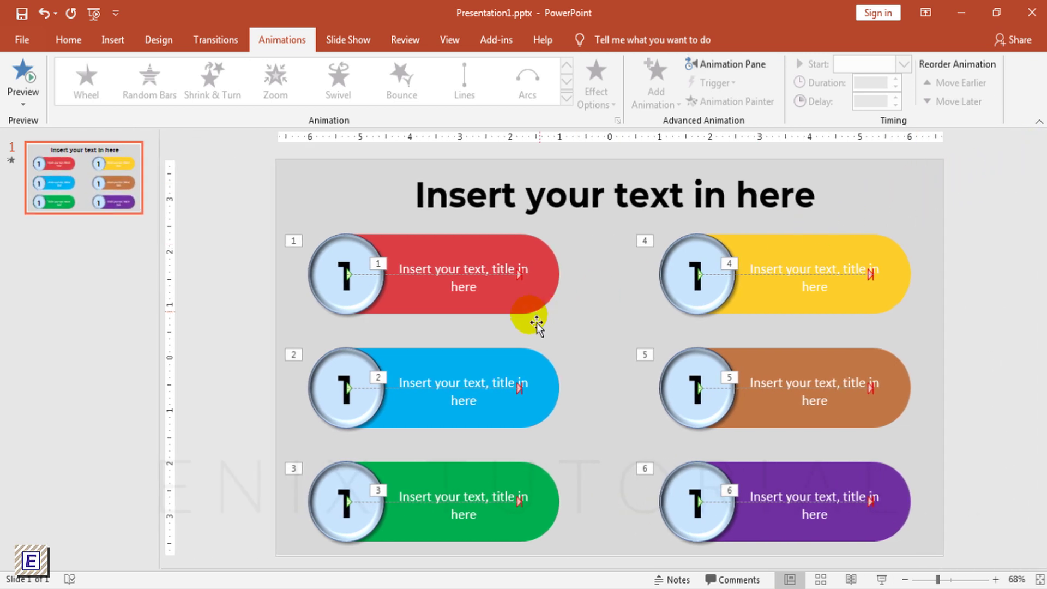
Step: Change the blue and green buttons' numbers to 2 and 3
left_click(355, 390)
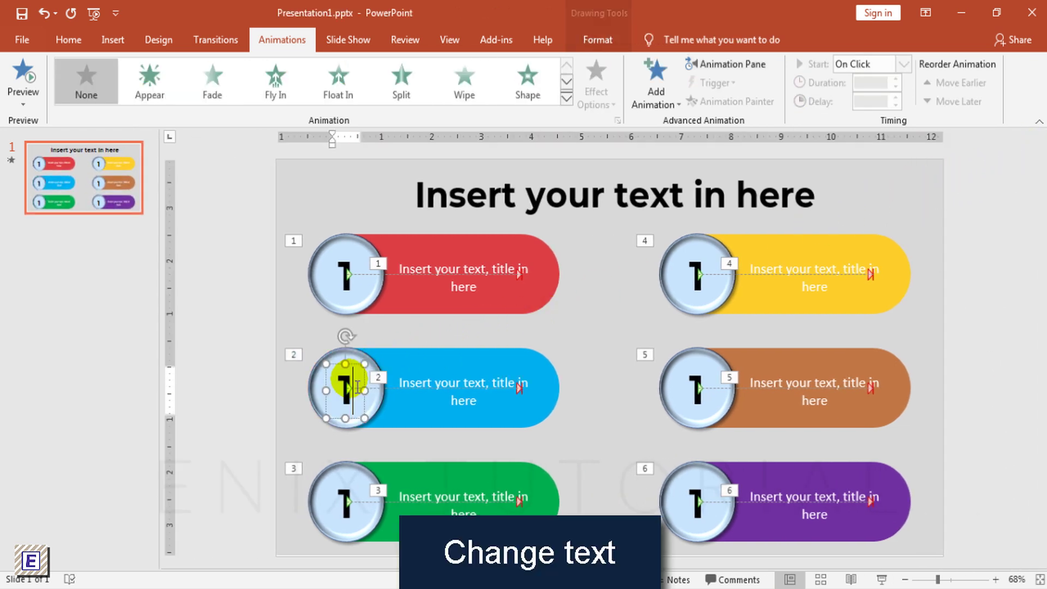
key("BackSpace")
type("2")
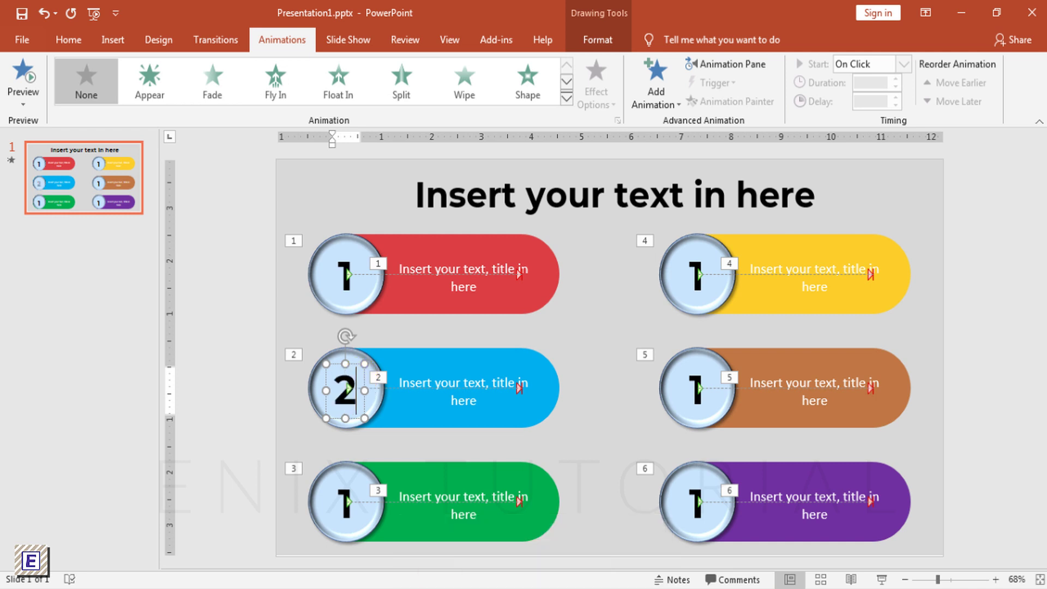
left_click(354, 497)
key("BackSpace")
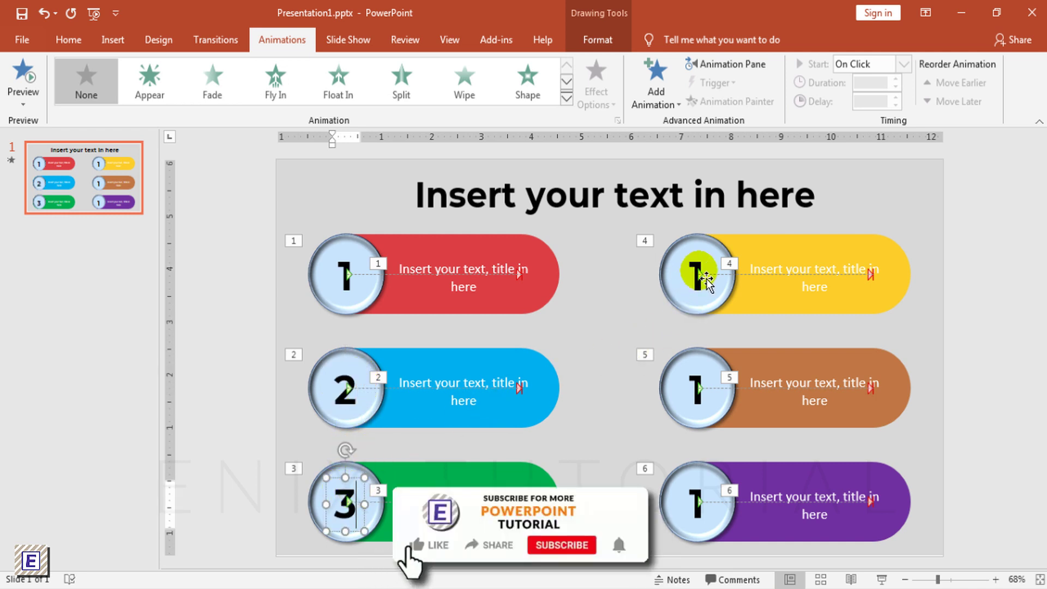
Step: Renumber the yellow, brown and purple buttons 4, 5 and 6
left_click(709, 275)
key("BackSpace")
type("4")
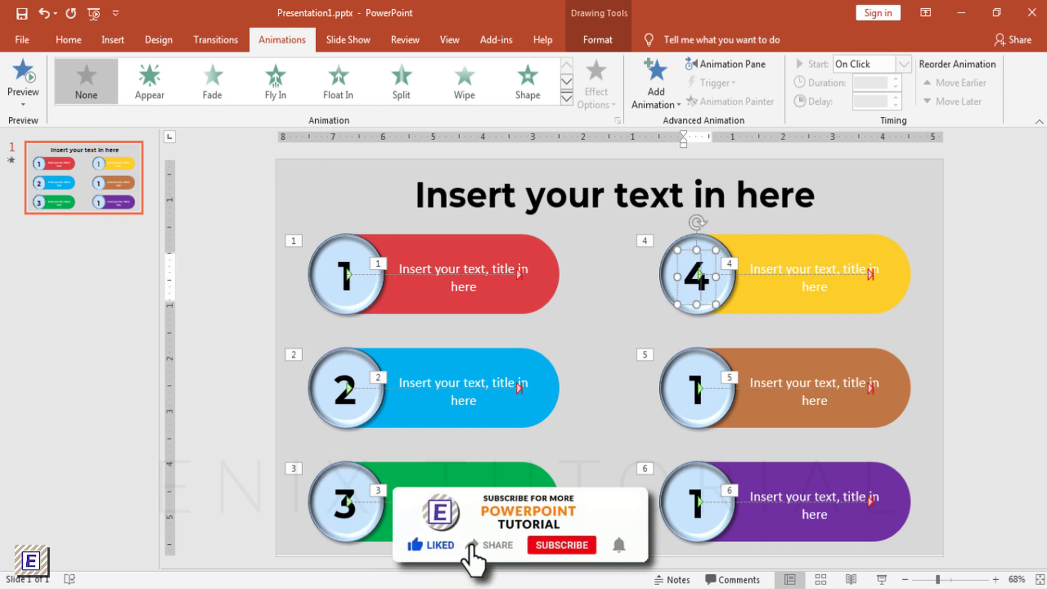
left_click(709, 386)
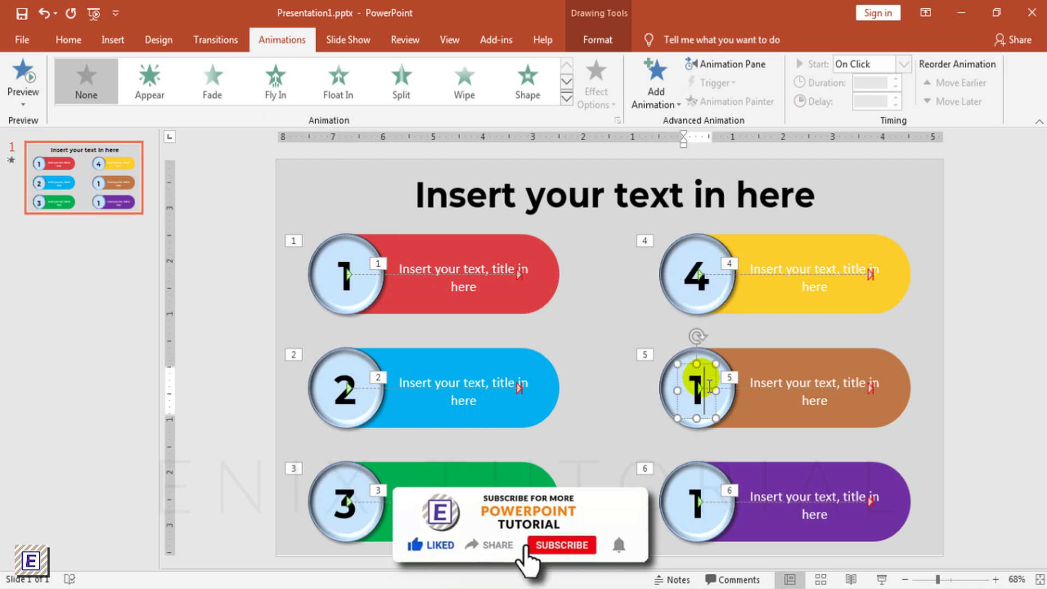
key("BackSpace")
type("5")
left_click(716, 500)
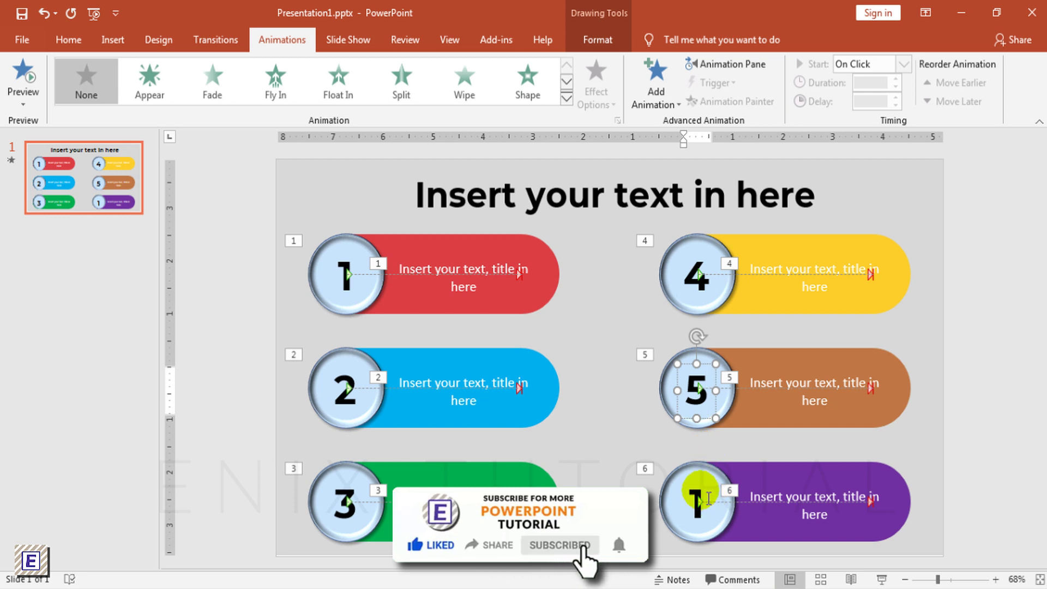
key("BackSpace")
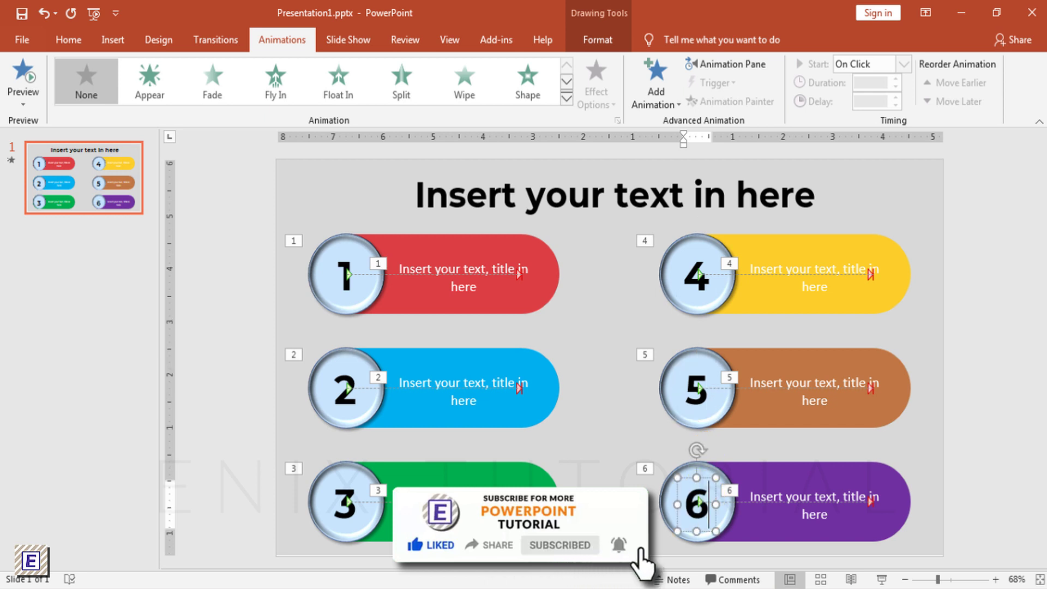
type("6")
left_click(911, 213)
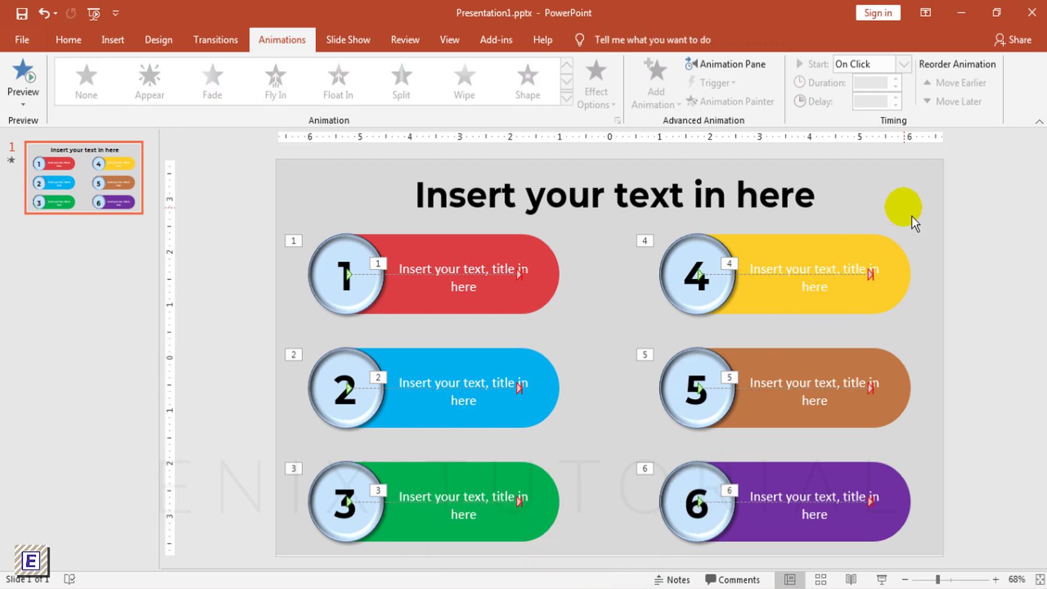
Step: Preview the animations from the first Change color 2 effect, then start the slide show
left_click(739, 70)
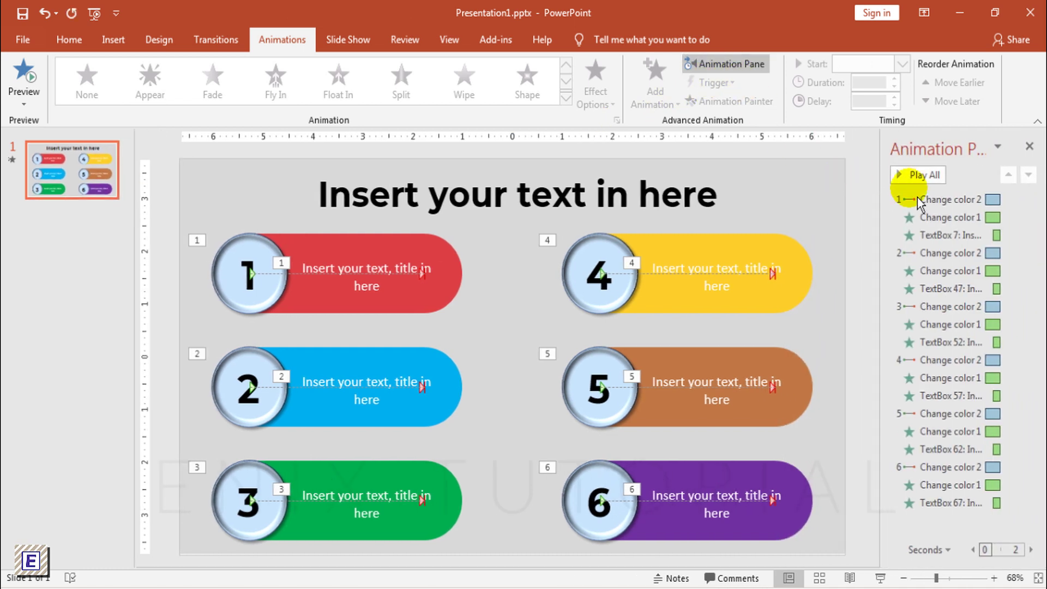
left_click(922, 199)
left_click(927, 175)
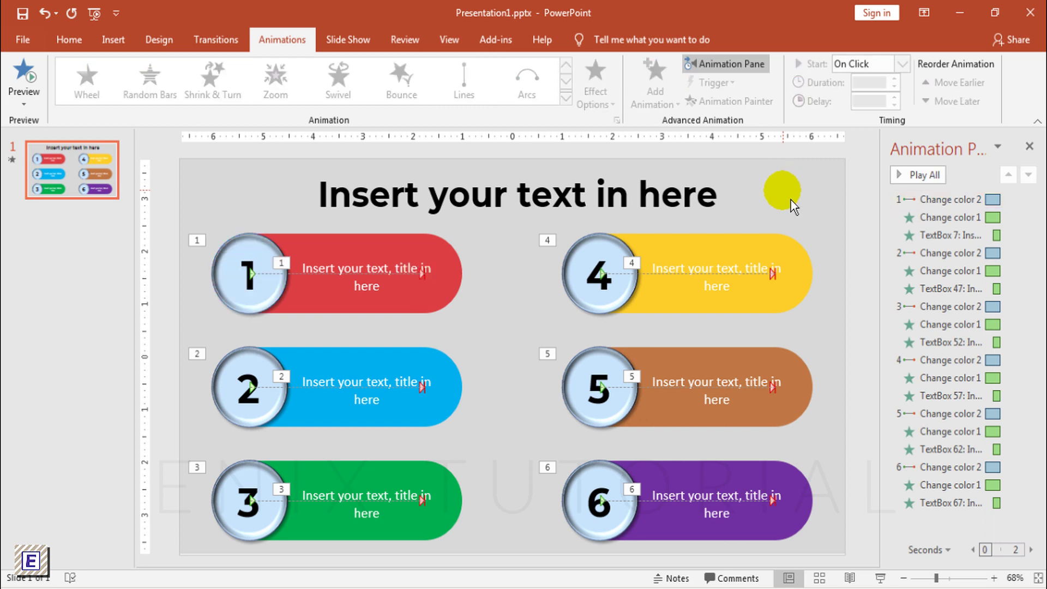
left_click(880, 579)
Step: Trigger buttons 1 and 2 to wipe in the red and blue banners
left_click(124, 176)
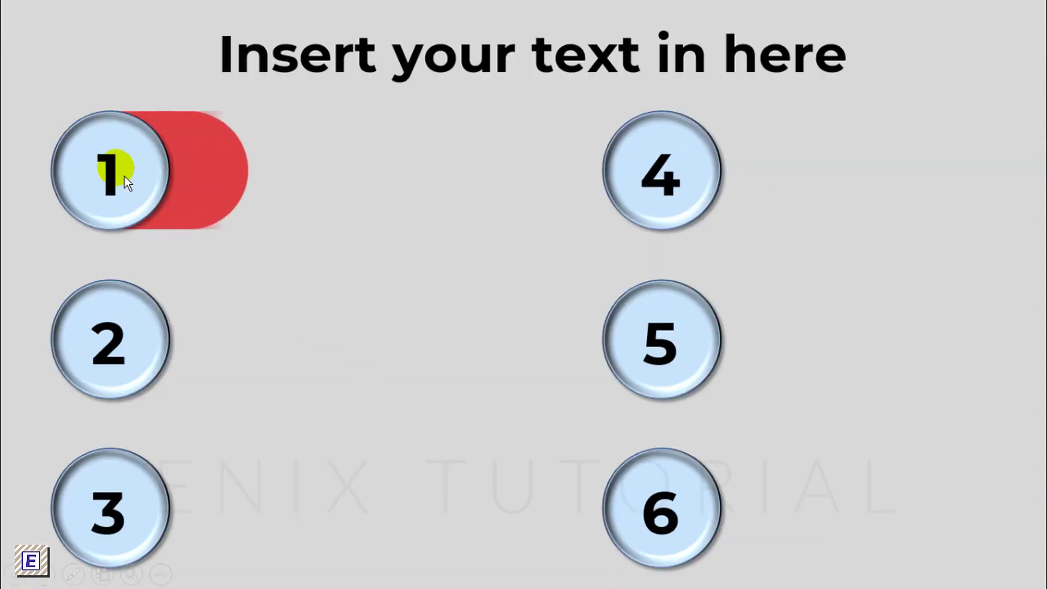
left_click(119, 354)
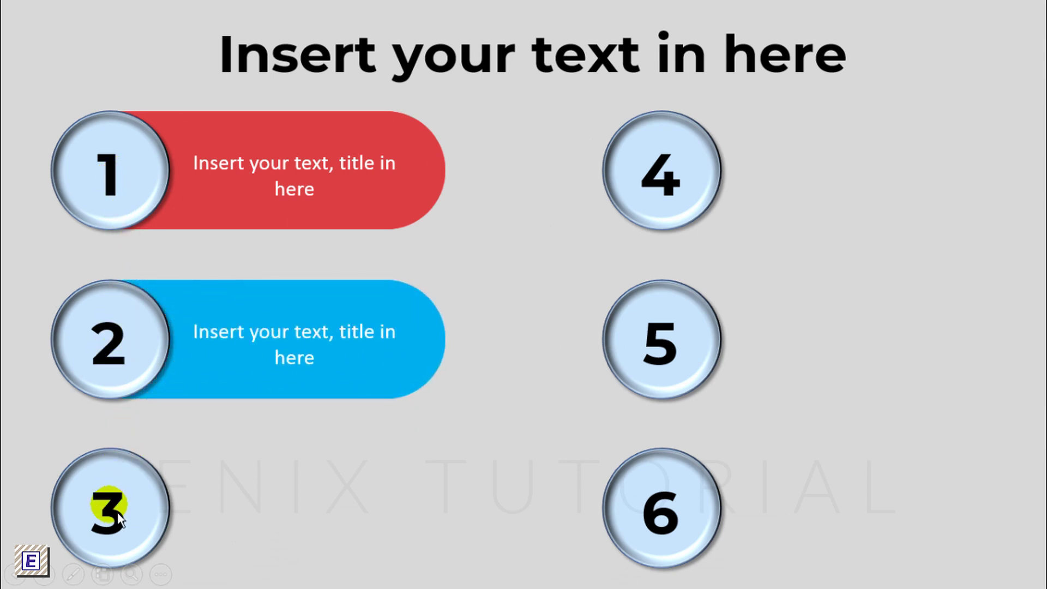